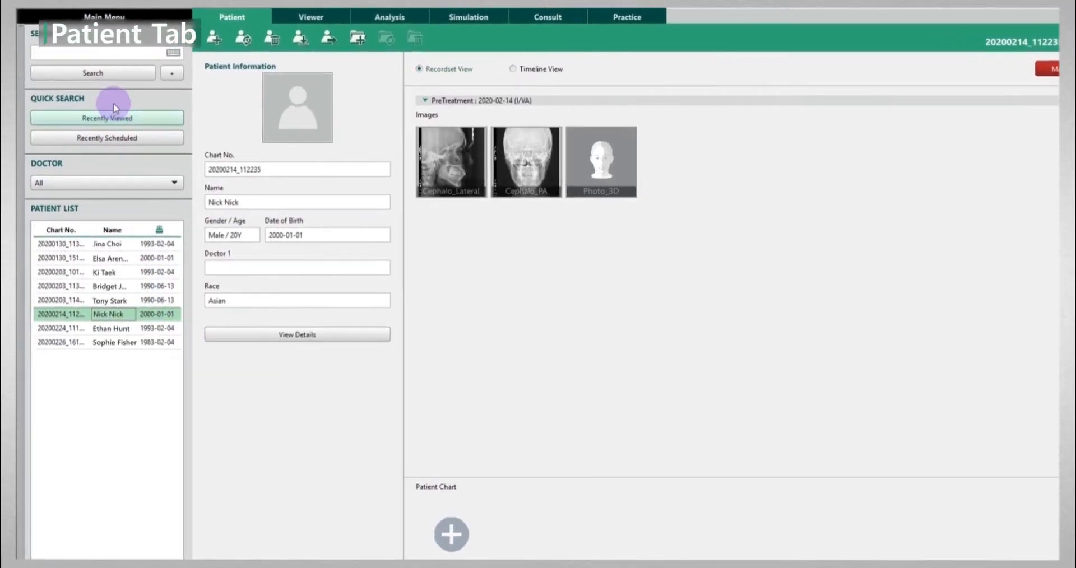
# Search for the patient by the first letters of the patient's name.
pyautogui.click(110, 53)
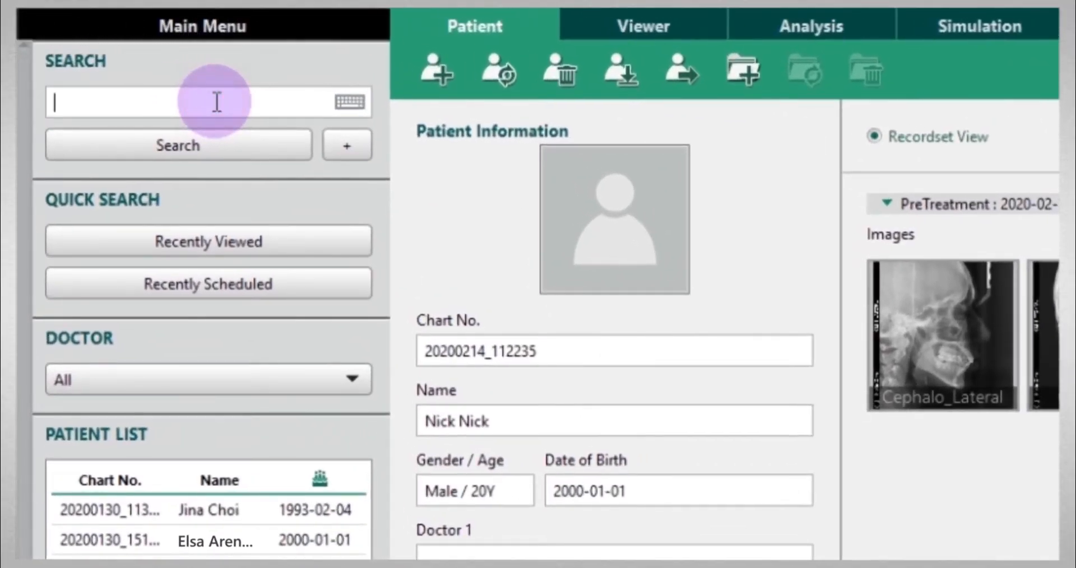
pyautogui.write('Ti')
pyautogui.click(213, 143)
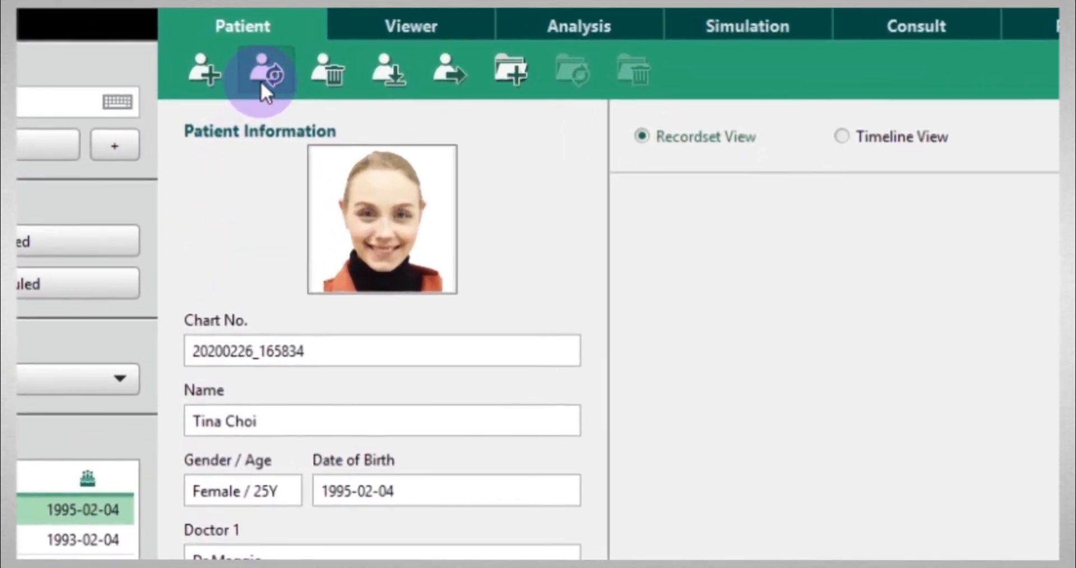
# Edit the patient's record, setting the race to Caucasian, and save the change.
pyautogui.click(236, 47)
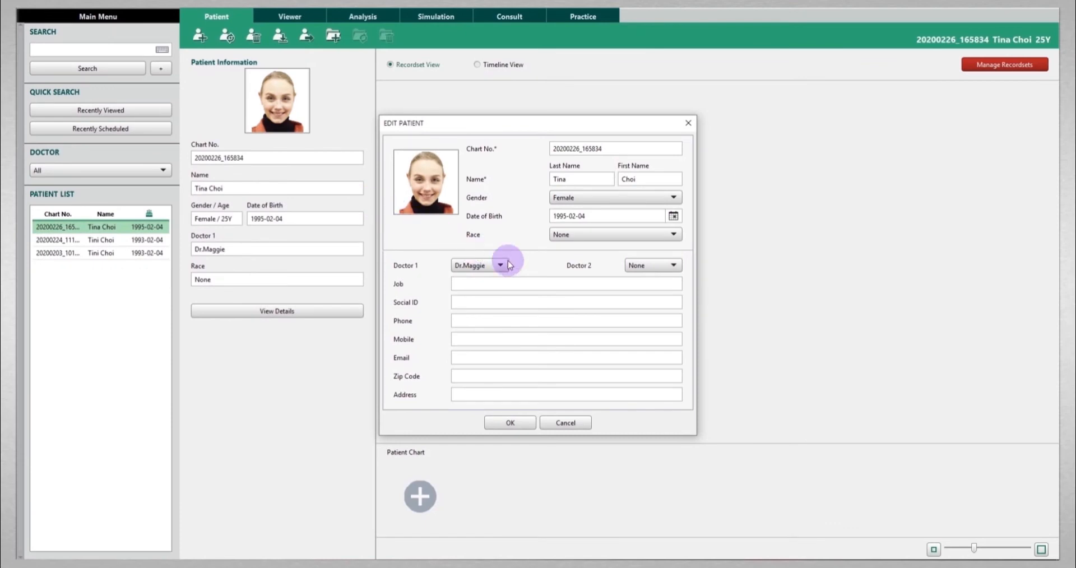
pyautogui.click(574, 242)
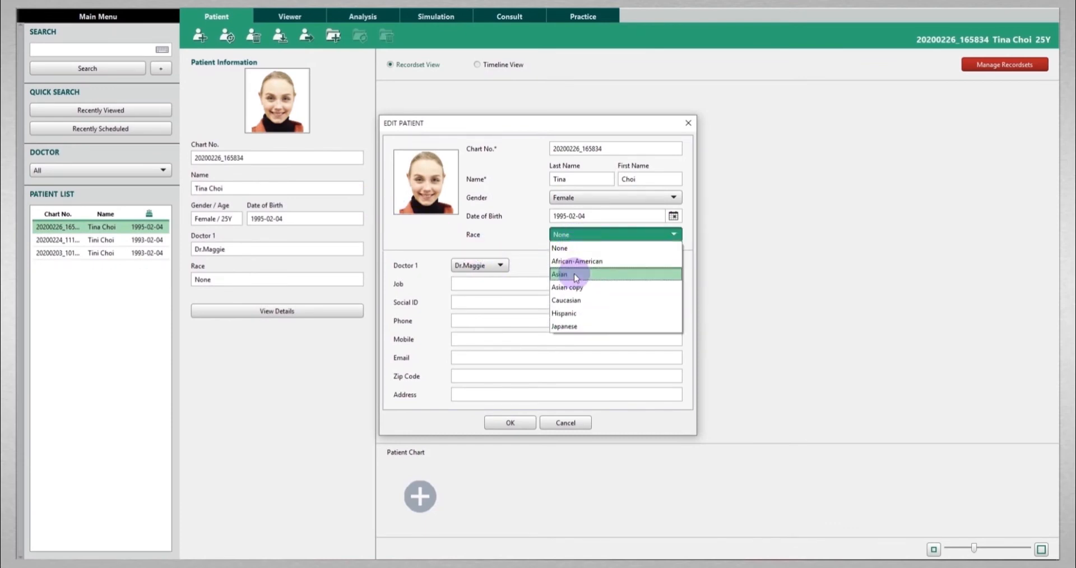
pyautogui.click(574, 303)
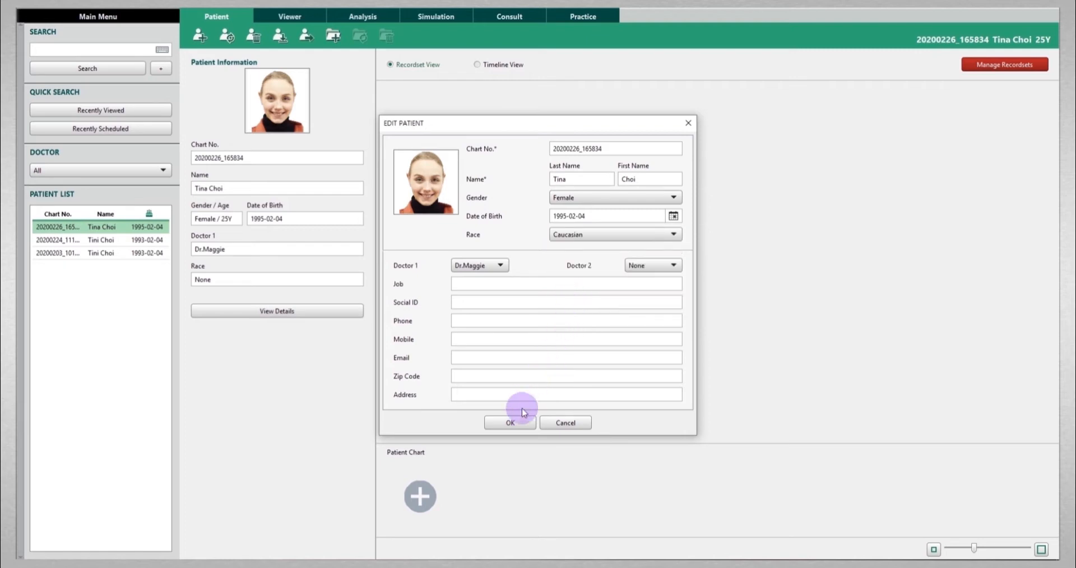
pyautogui.click(516, 427)
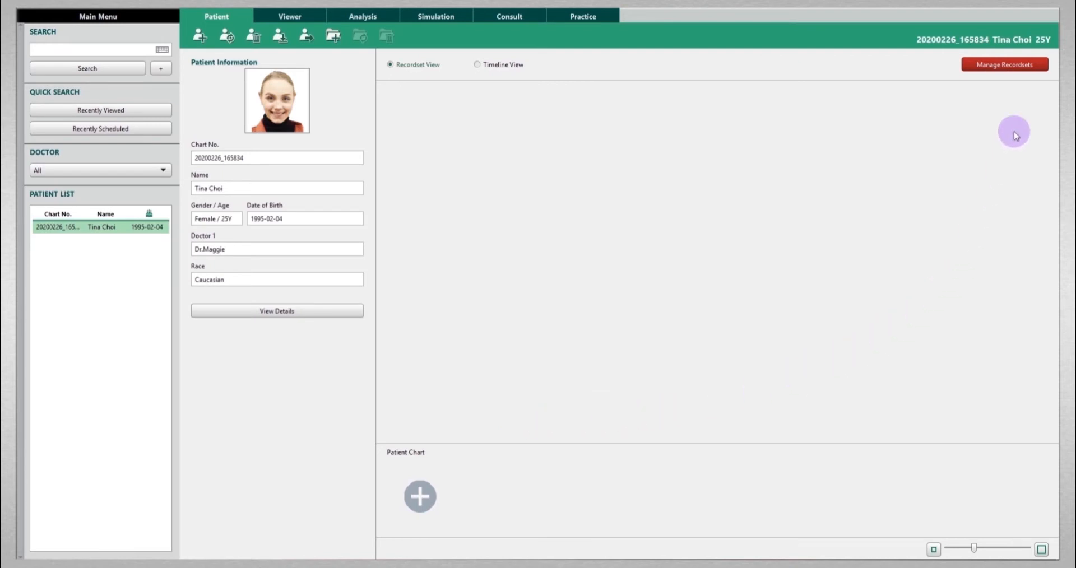
# Create a PreTreatment smart recordset dated 2020-02-14 from the first server Cephalo image, with classification I, dental age IIA and race Caucasian.
pyautogui.click(1028, 66)
pyautogui.click(105, 309)
pyautogui.click(52, 311)
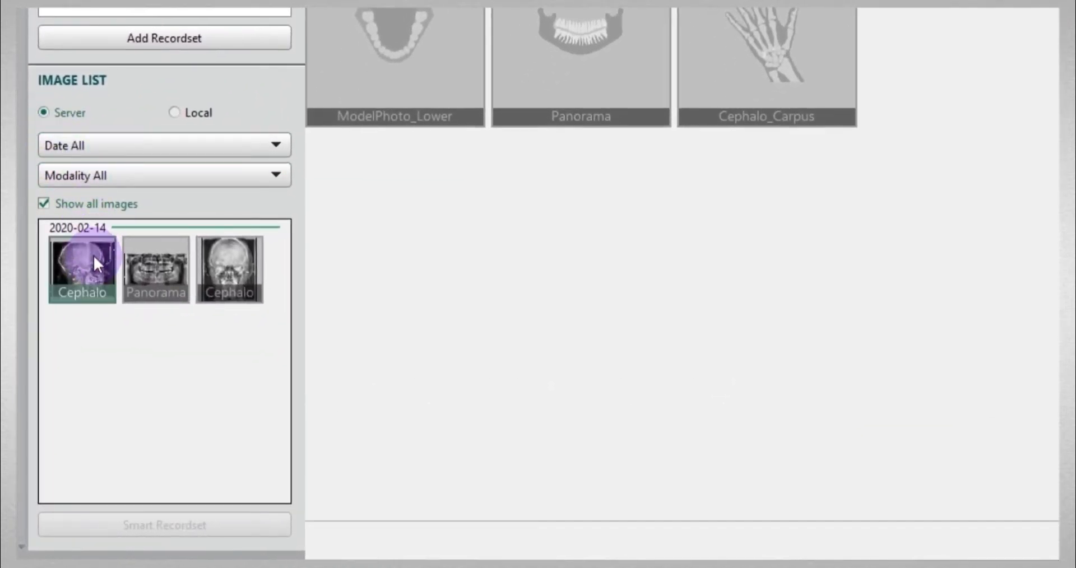
pyautogui.click(96, 261)
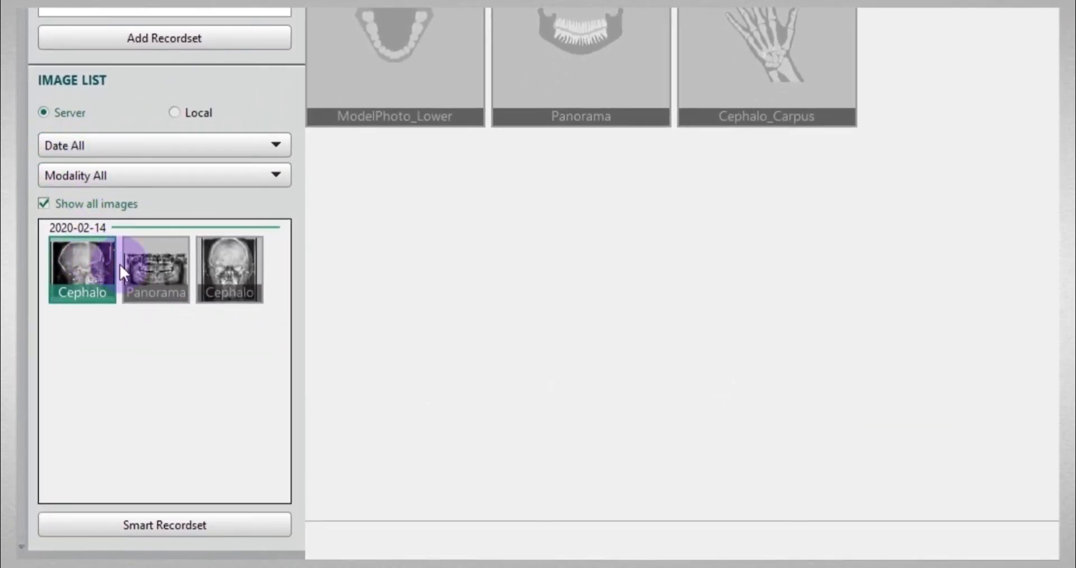
pyautogui.click(174, 522)
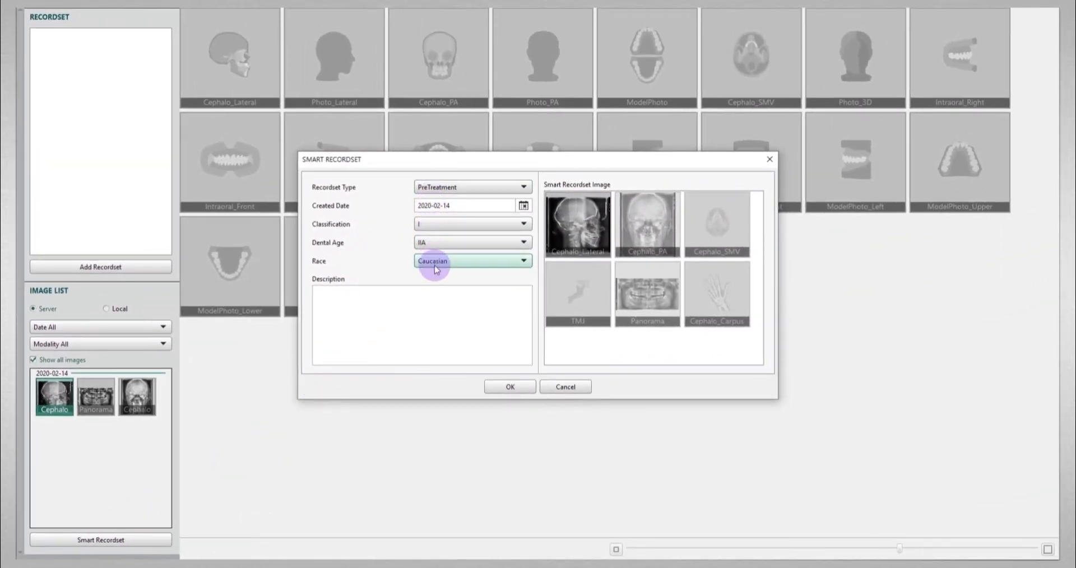
pyautogui.moveTo(633, 286)
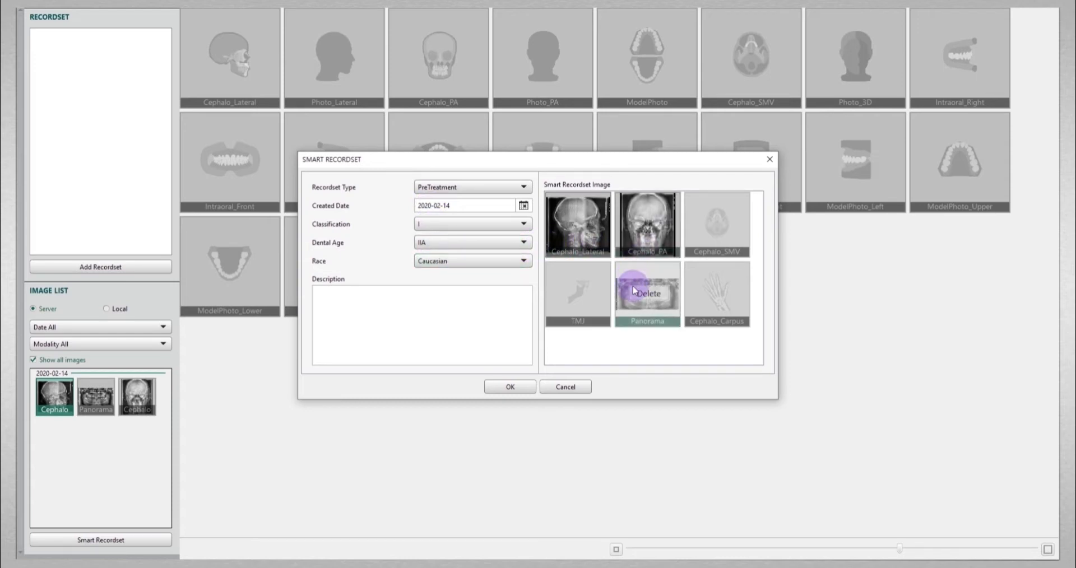
pyautogui.click(512, 387)
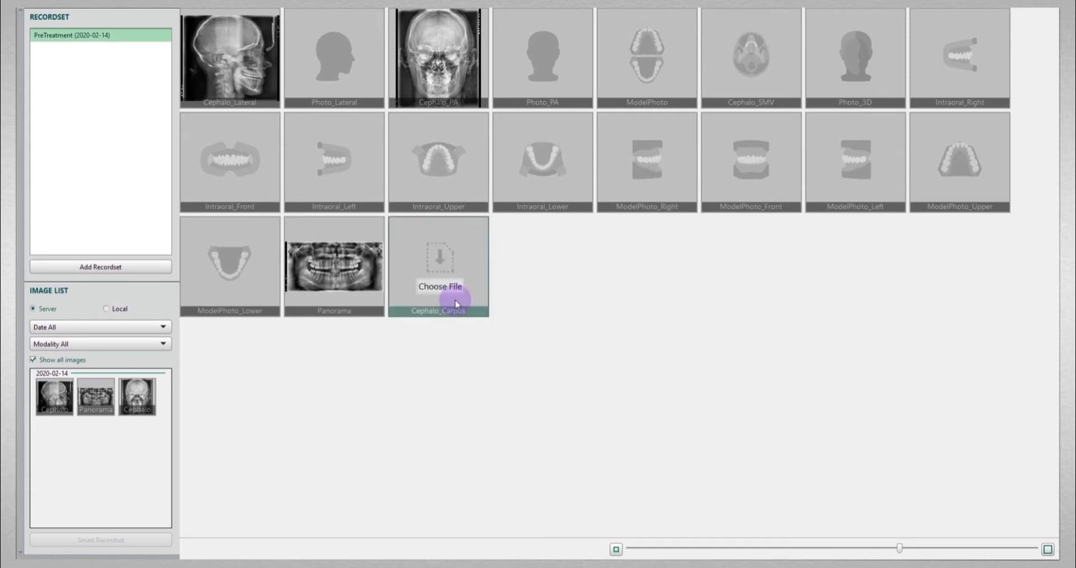
# Switch the image list to local files and open the Model folder inside Pictures/Camera Roll.
pyautogui.click(106, 309)
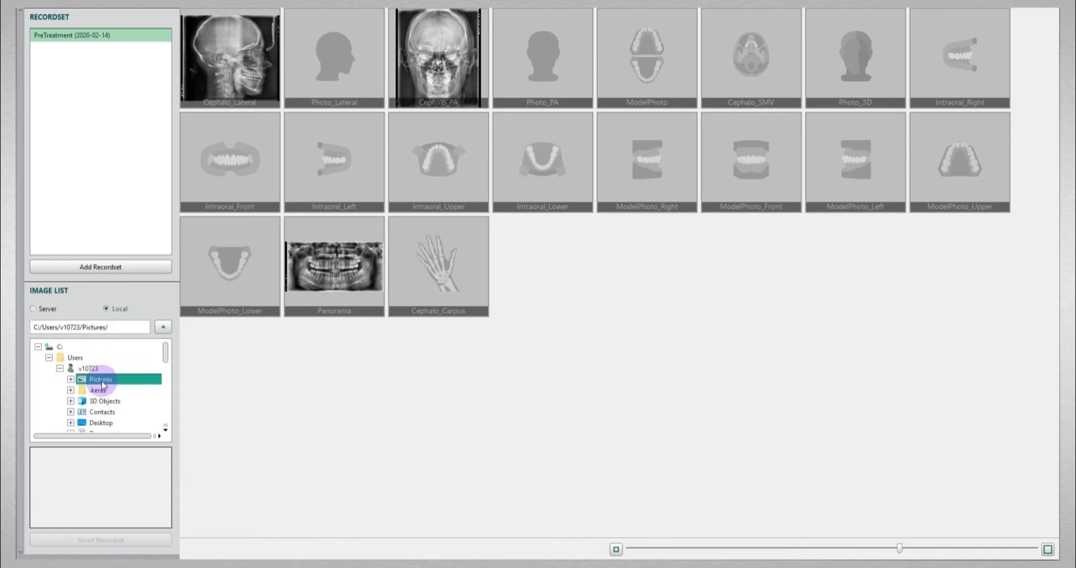
pyautogui.doubleClick(96, 381)
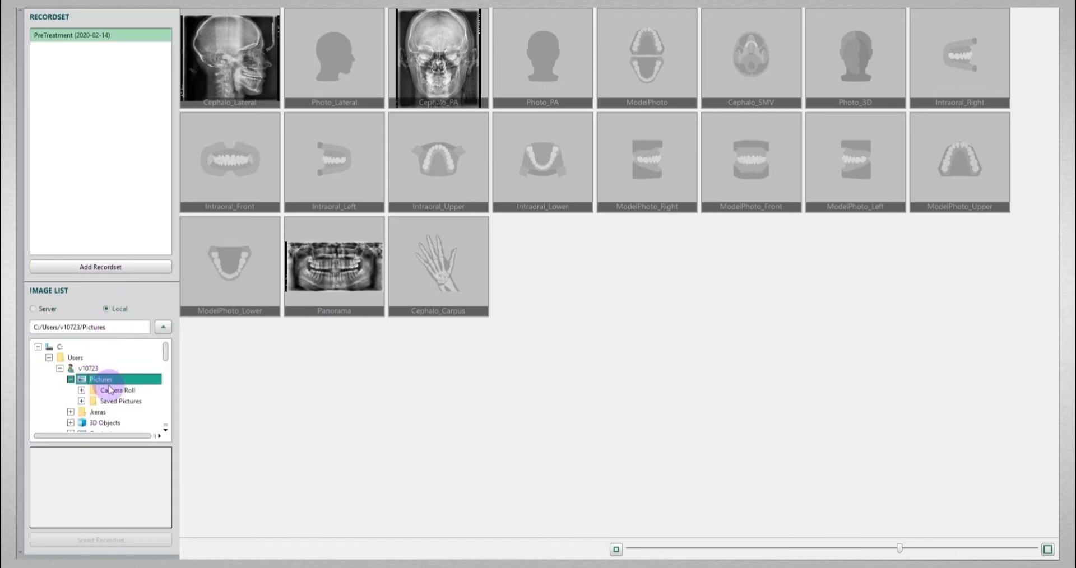
pyautogui.doubleClick(110, 390)
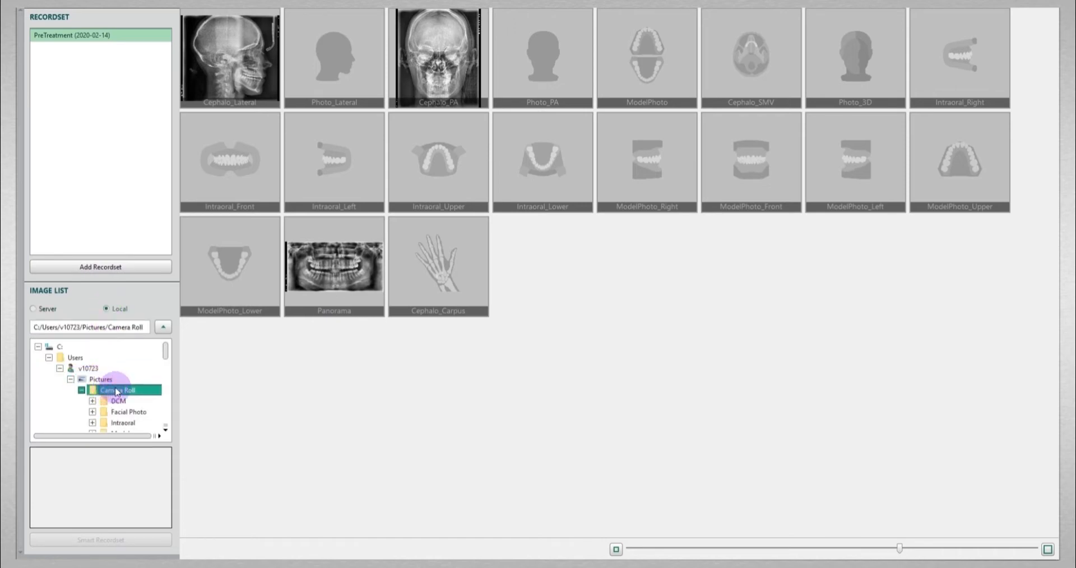
pyautogui.scroll(-1, 123, 402)
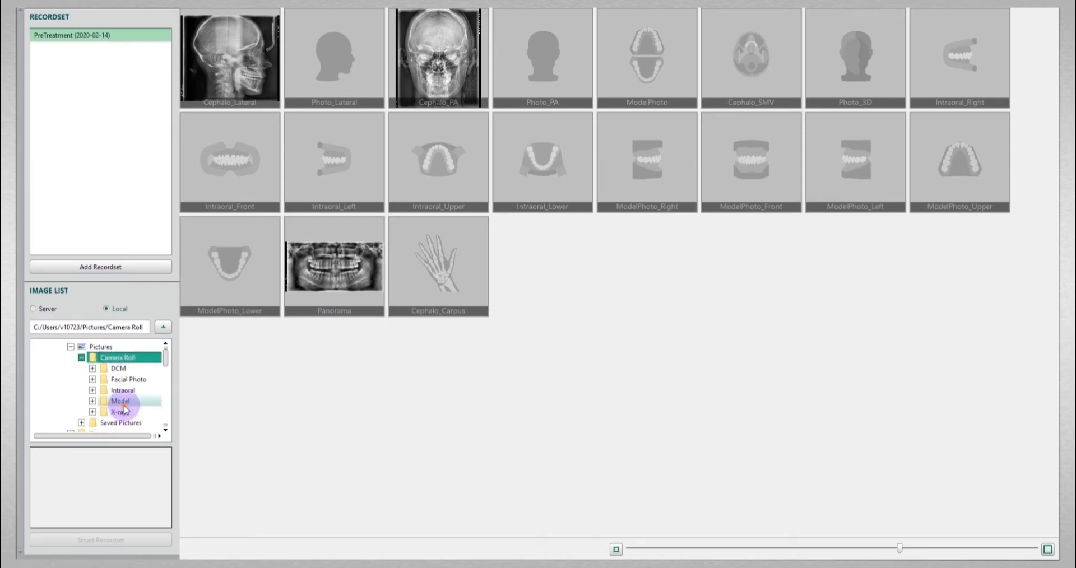
pyautogui.click(123, 402)
pyautogui.doubleClick(123, 404)
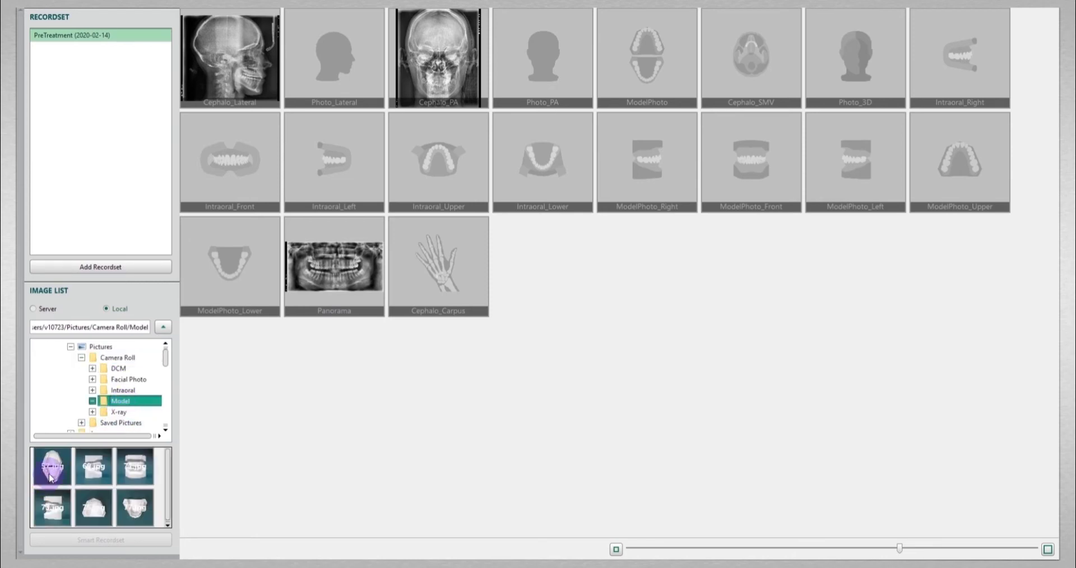
# Assign the matching local model images to ModelPhoto, ModelPhoto_Right, ModelPhoto_Front, ModelPhoto_Left and ModelPhoto_Upper.
pyautogui.moveTo(394, 358); pyautogui.dragTo(615, 92)
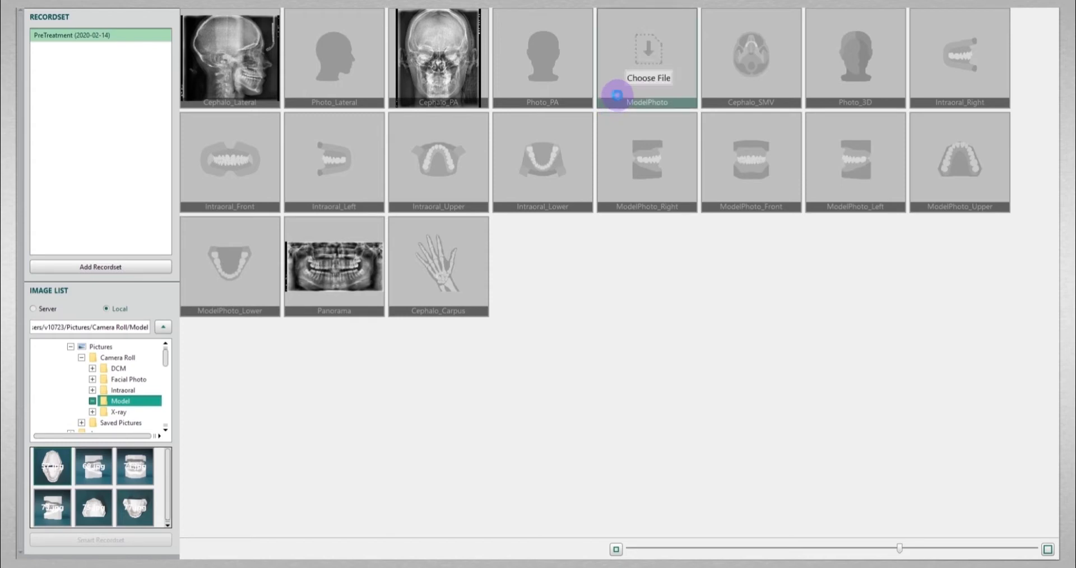
pyautogui.moveTo(94, 466); pyautogui.dragTo(646, 178)
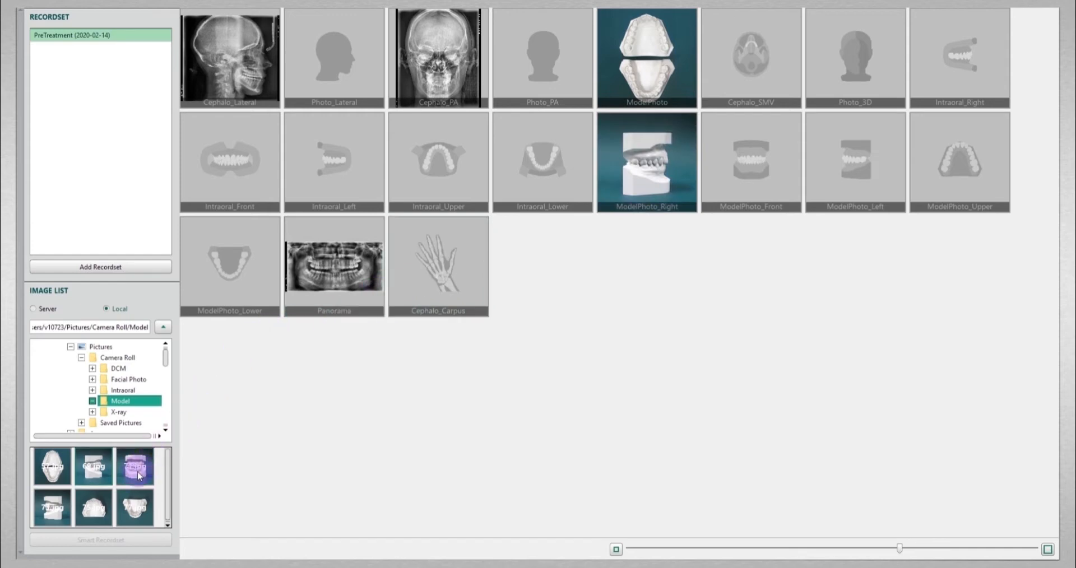
pyautogui.moveTo(145, 475); pyautogui.dragTo(734, 170)
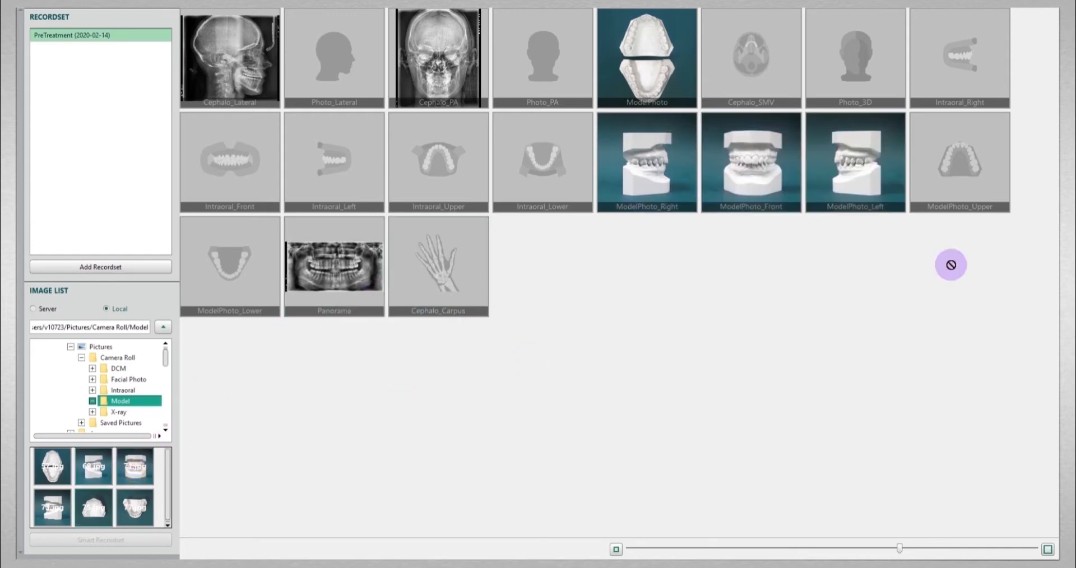
pyautogui.moveTo(982, 189); pyautogui.dragTo(978, 177)
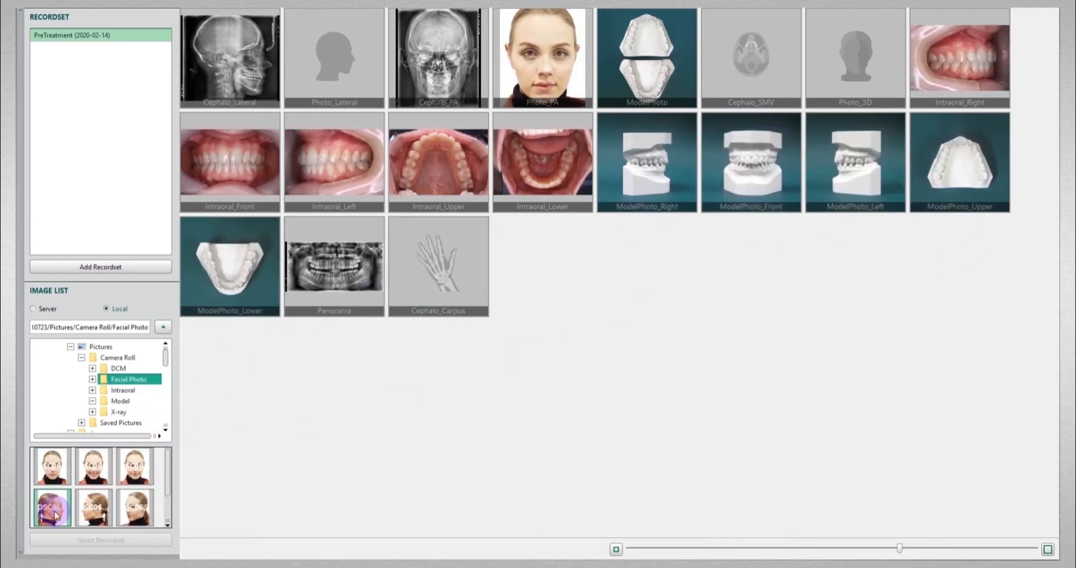
# Add the right-facing profile photo as Photo_Lateral, move and enlarge it to match the lateral cephalogram, save it, and close the recordset manager.
pyautogui.moveTo(55, 514); pyautogui.dragTo(326, 65)
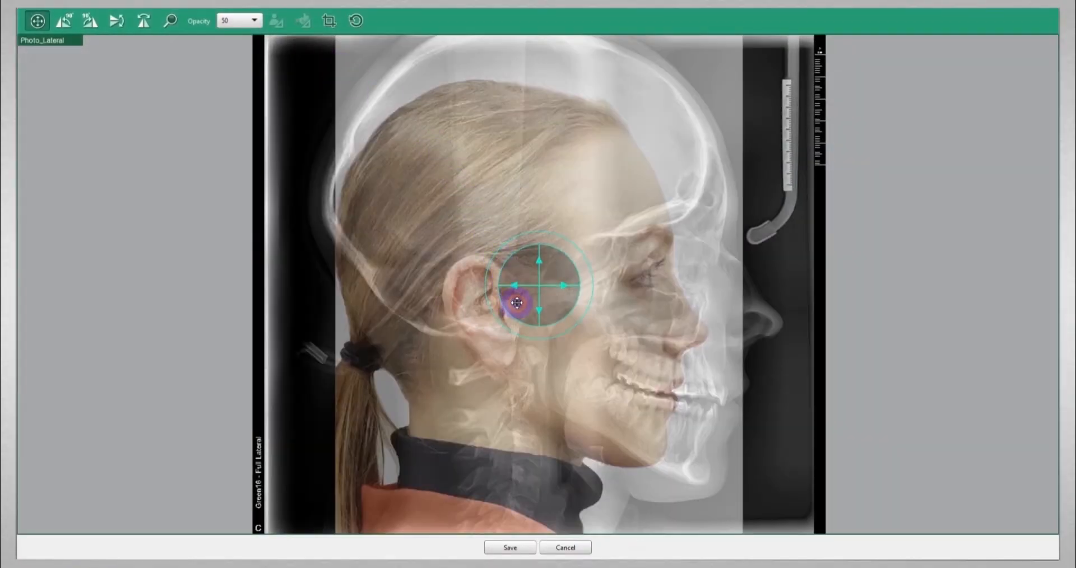
pyautogui.moveTo(517, 302); pyautogui.dragTo(535, 292)
pyautogui.click(170, 21)
pyautogui.moveTo(479, 233); pyautogui.dragTo(537, 313)
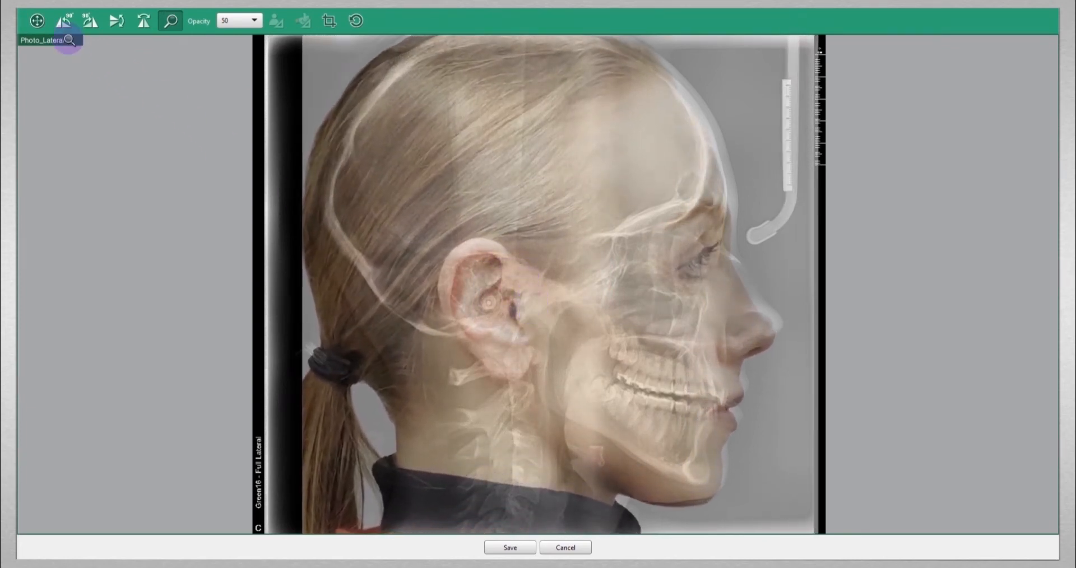
pyautogui.click(40, 25)
pyautogui.moveTo(516, 250); pyautogui.dragTo(668, 106)
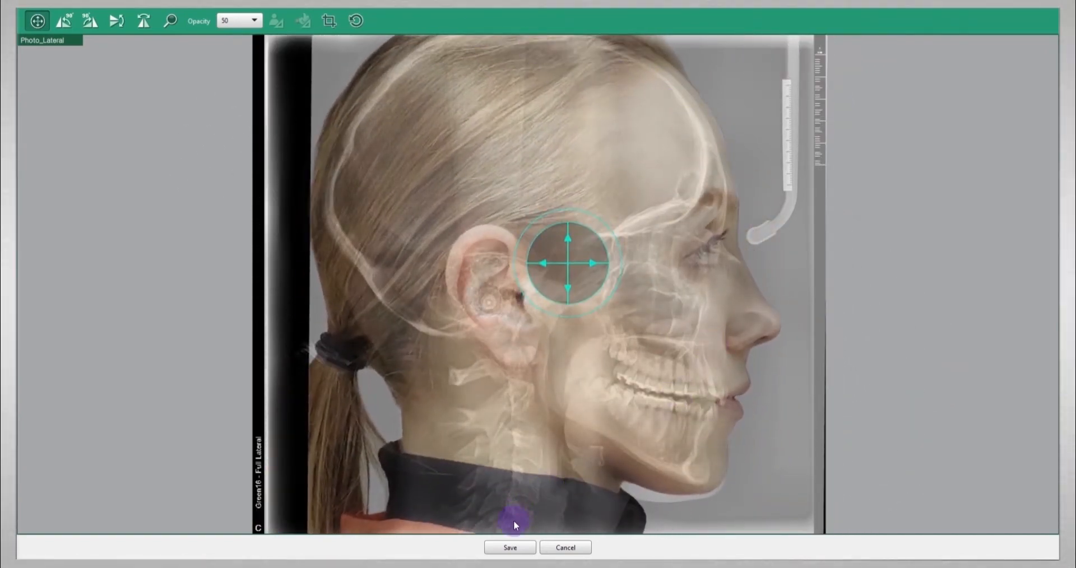
pyautogui.click(509, 549)
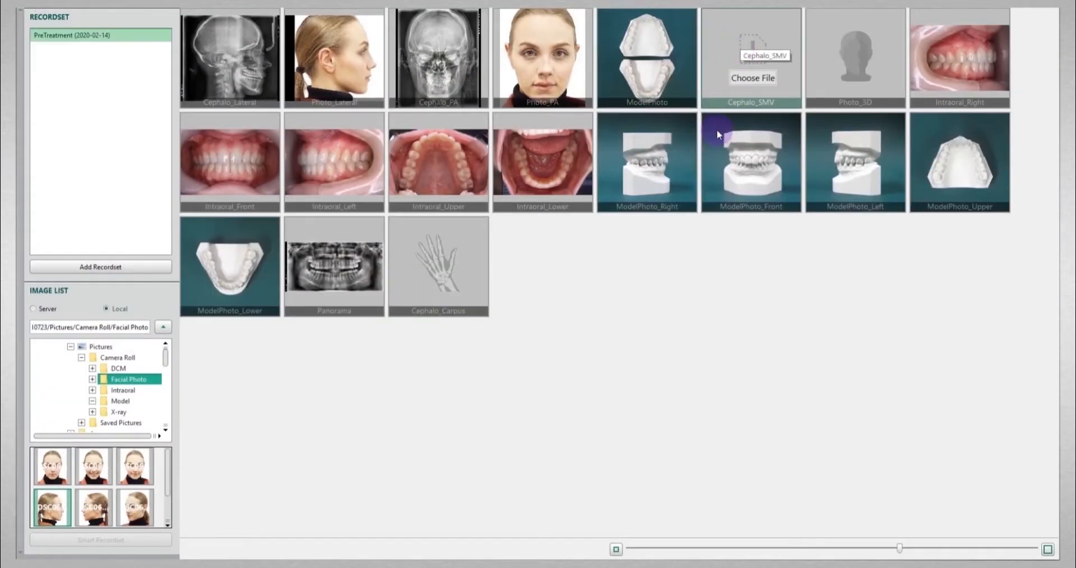
pyautogui.click(1052, 10)
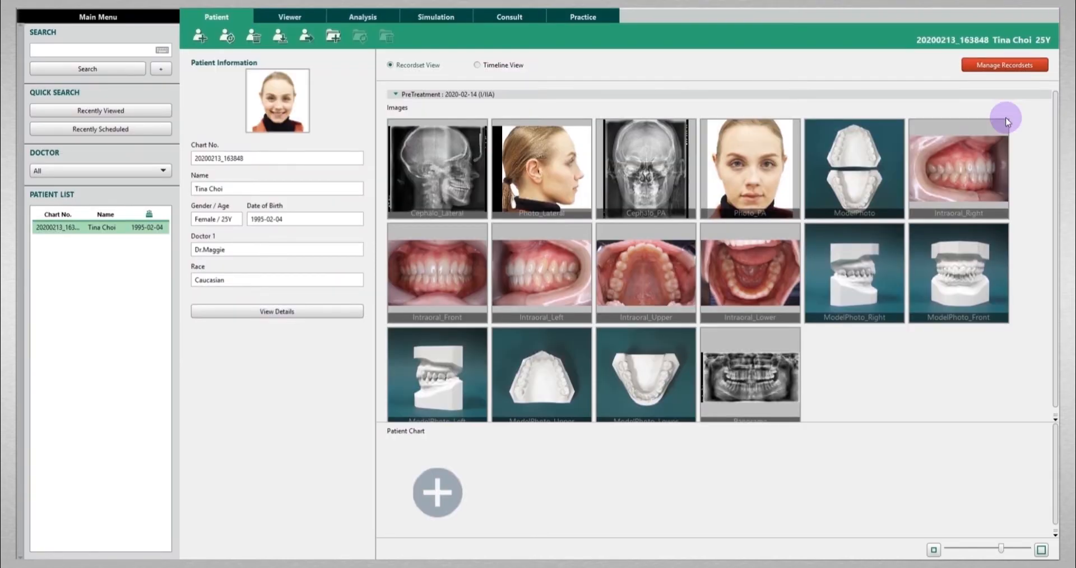
# View the recordset images in the panorama with cephalograms, single Photo Lateral, photo and cephalogram pair, and four-image layouts.
pyautogui.click(280, 17)
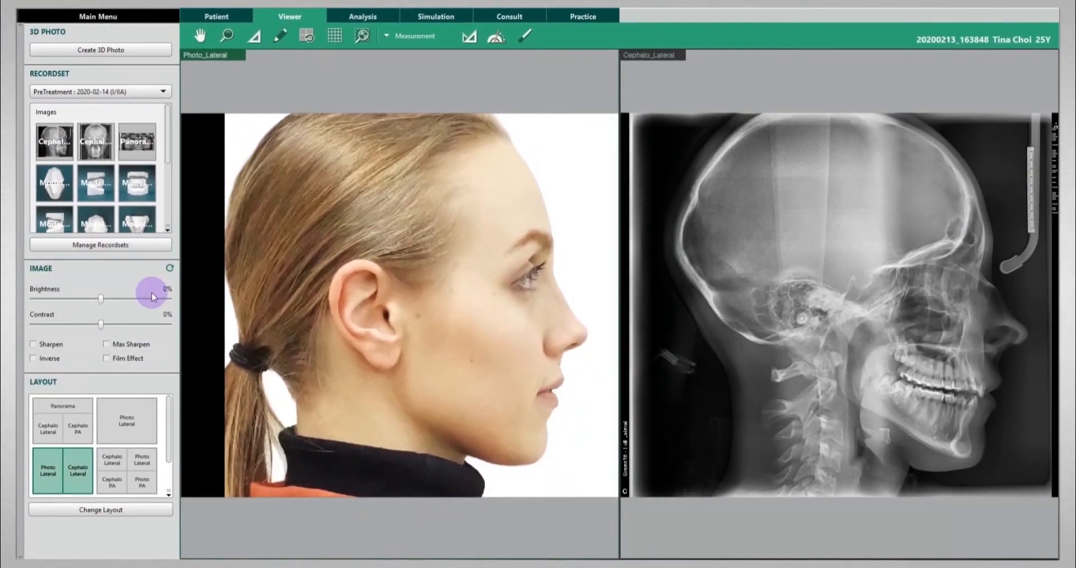
pyautogui.click(78, 427)
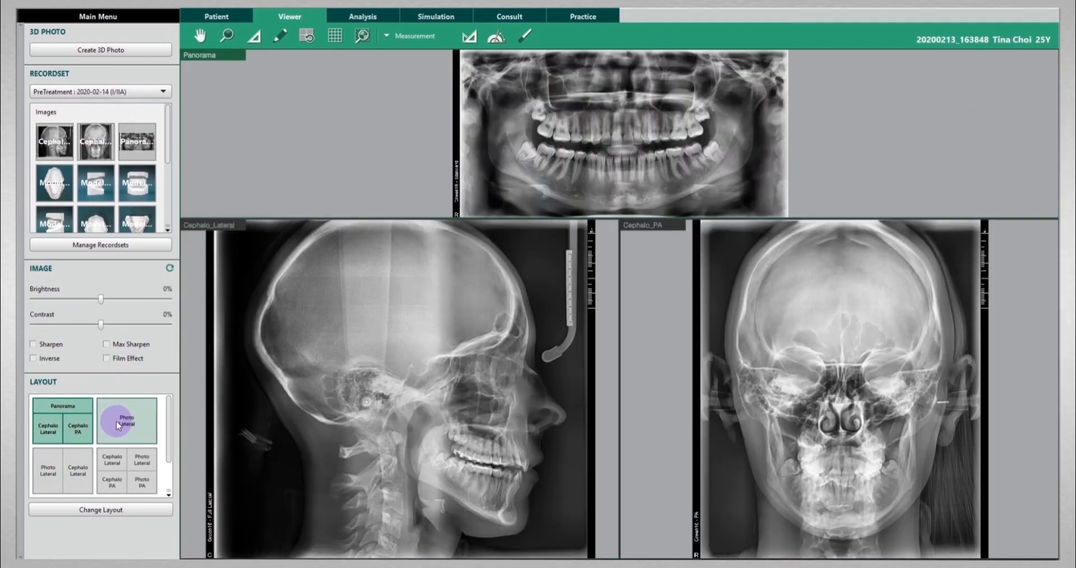
pyautogui.click(126, 425)
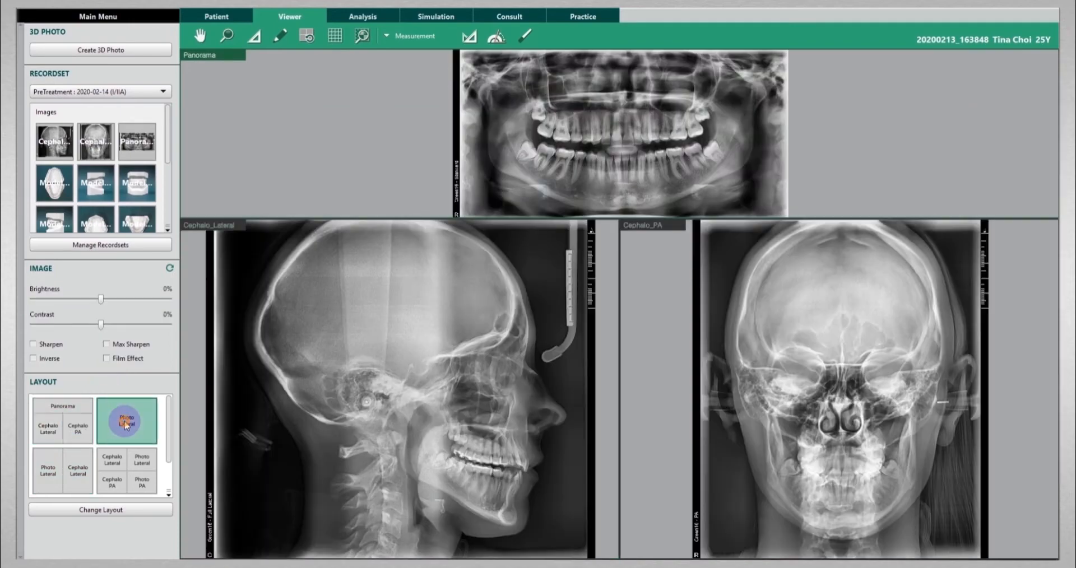
pyautogui.click(63, 465)
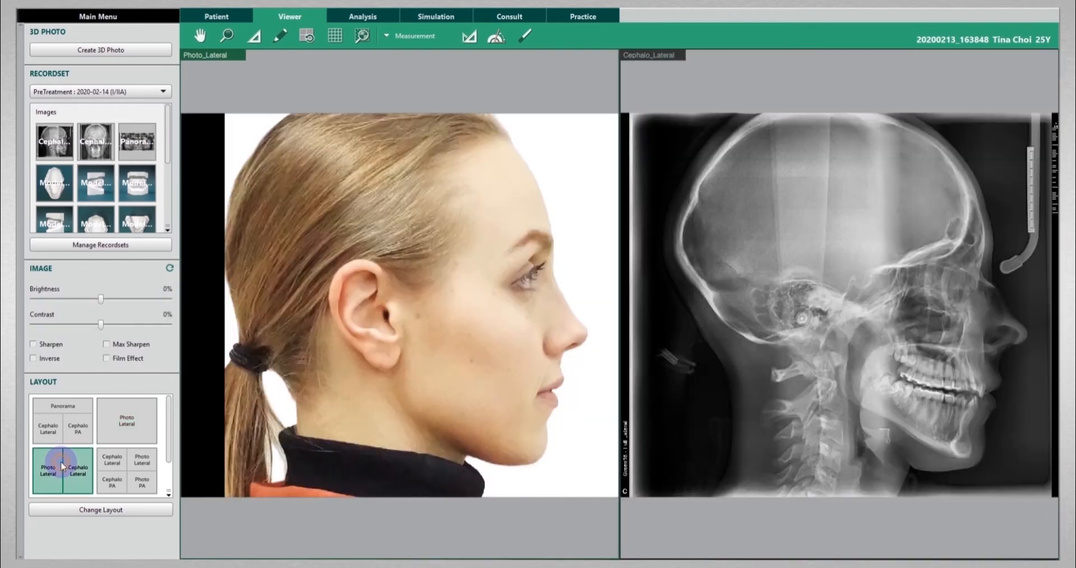
pyautogui.click(127, 470)
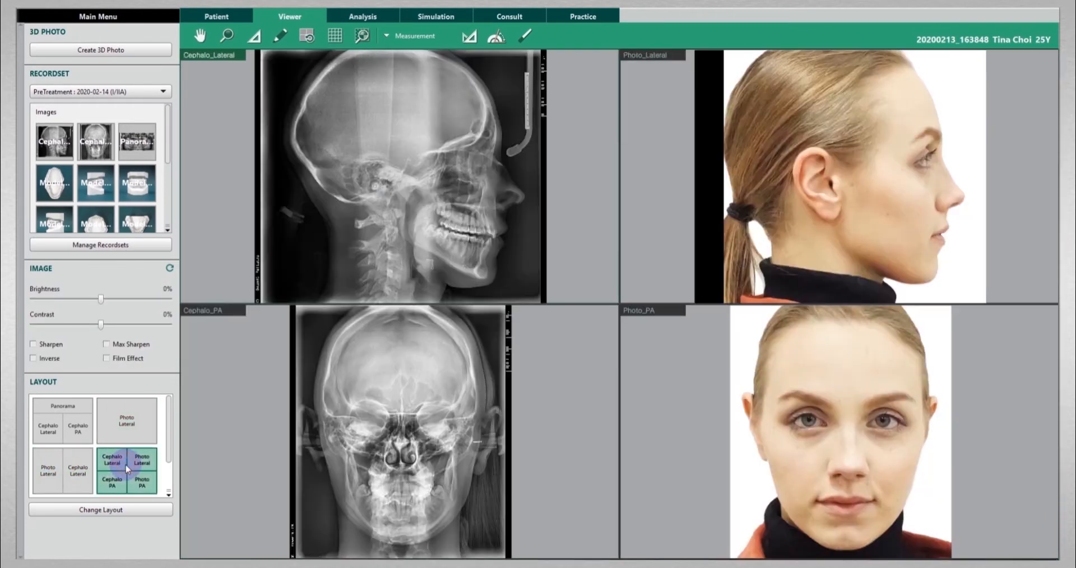
# Apply the empty single-pane layout and place the Cephalo_Lateral image in it.
pyautogui.moveTo(167, 431); pyautogui.dragTo(168, 443)
pyautogui.click(70, 466)
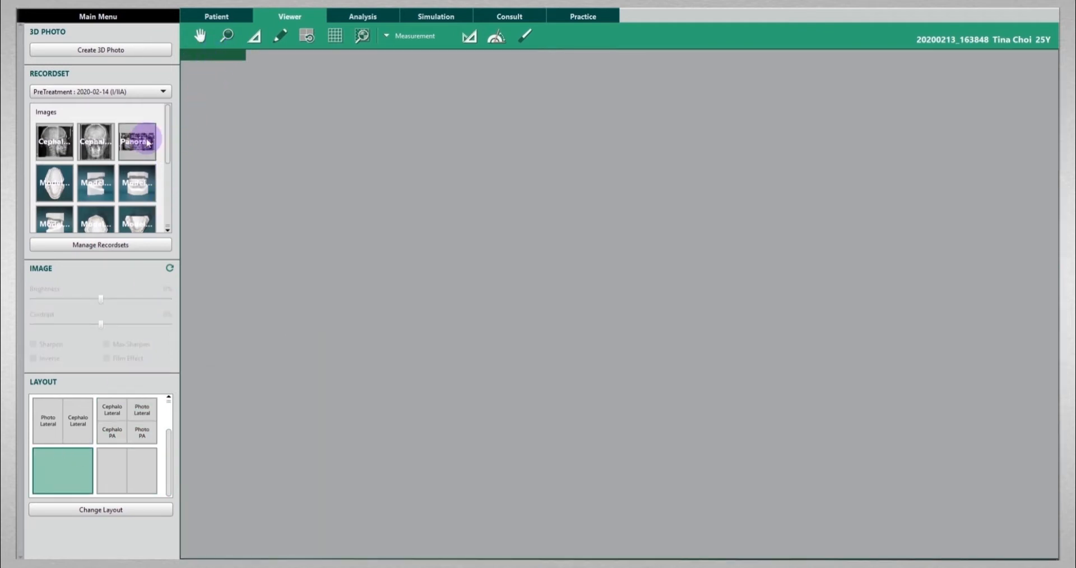
pyautogui.moveTo(66, 149); pyautogui.dragTo(184, 144)
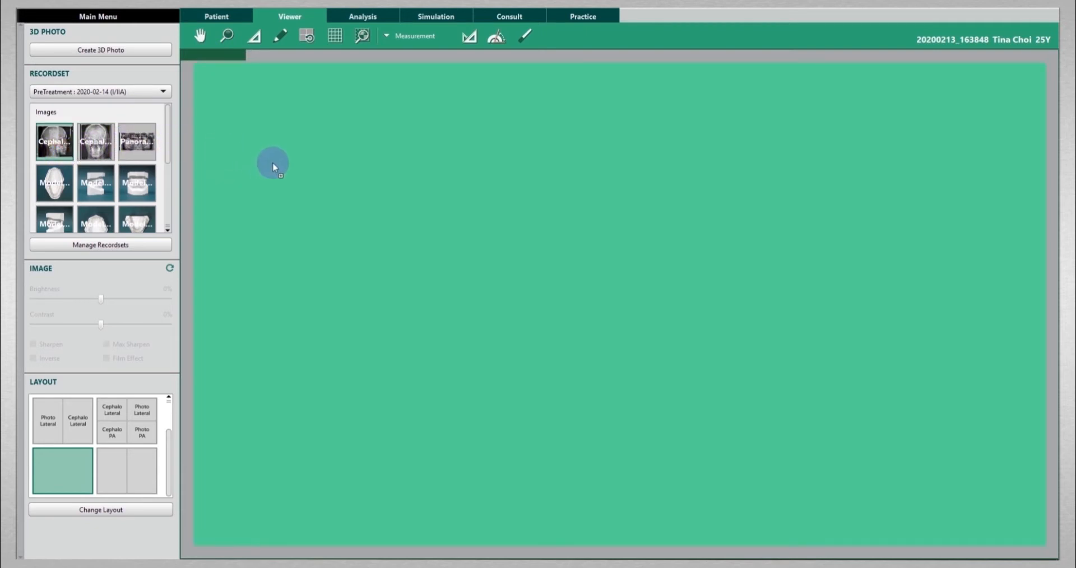
pyautogui.moveTo(272, 162); pyautogui.dragTo(300, 175)
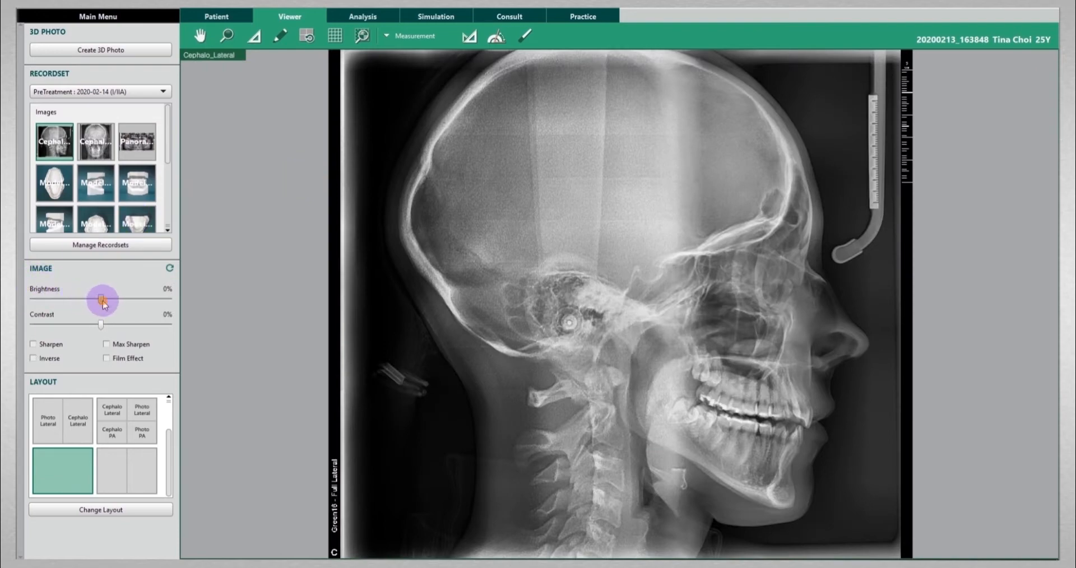
# Set the cephalogram's brightness to -1% and contrast to -2%, apply Max Sharpen, and try the Inverse and Film Effect filters.
pyautogui.moveTo(113, 301); pyautogui.dragTo(99, 331)
pyautogui.click(33, 344)
pyautogui.click(33, 359)
pyautogui.click(33, 358)
pyautogui.click(107, 359)
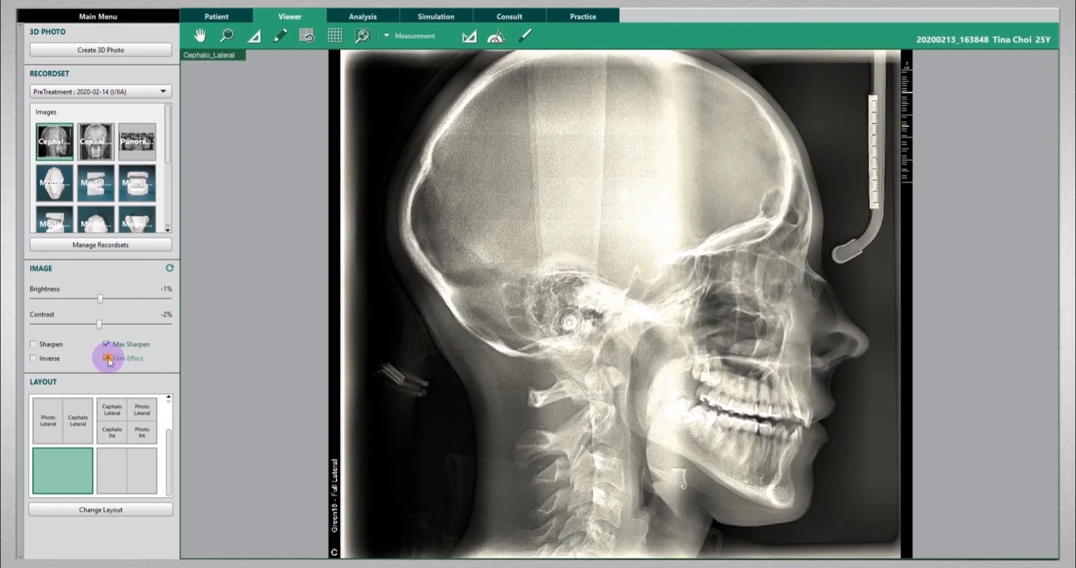
pyautogui.click(107, 359)
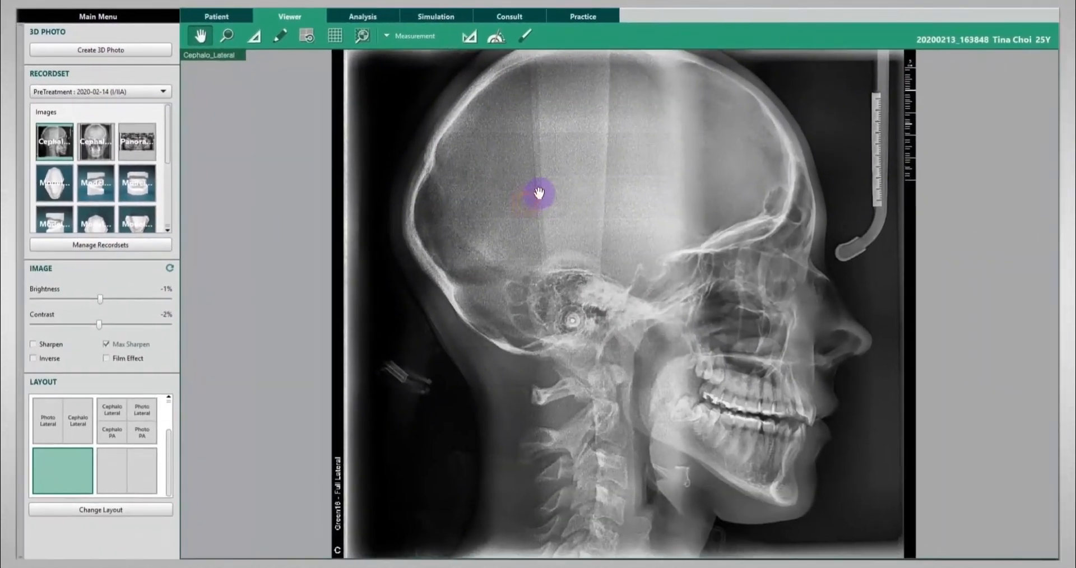
# Measure a line from the back molars toward the jaw angle on the lateral cephalogram and delete the measurement overlay.
pyautogui.moveTo(539, 193); pyautogui.dragTo(482, 202)
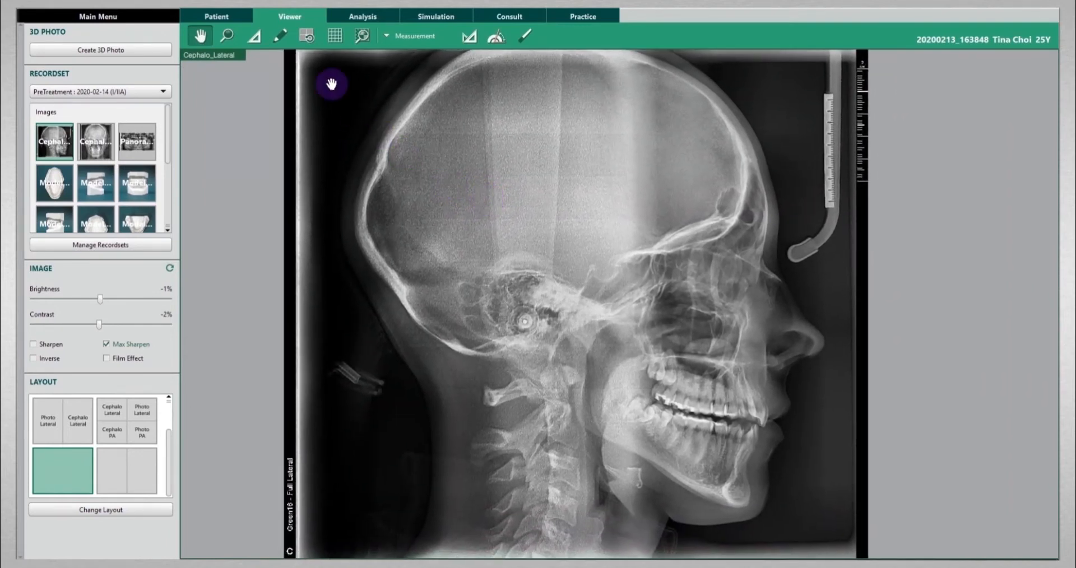
pyautogui.click(227, 36)
pyautogui.moveTo(469, 152)
pyautogui.mouseDown()
pyautogui.moveTo(461, 242)
pyautogui.moveTo(465, 168)
pyautogui.mouseUp()
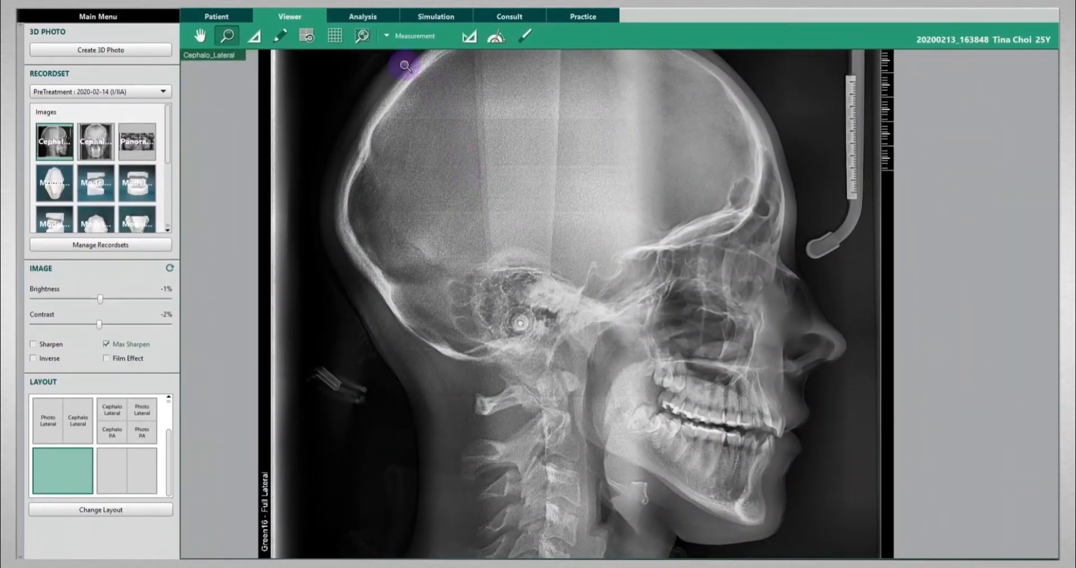
pyautogui.click(256, 39)
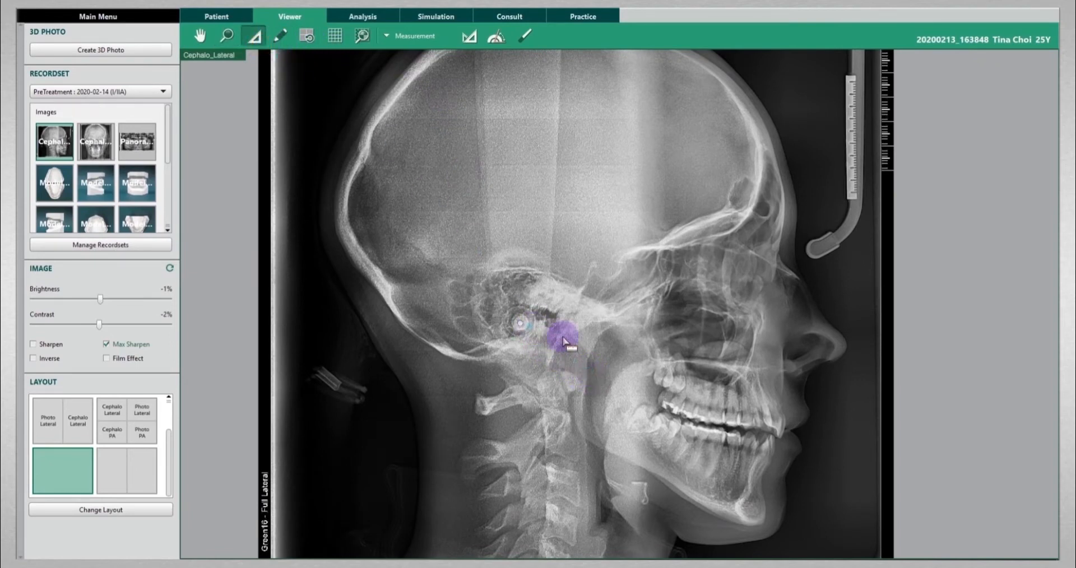
pyautogui.moveTo(677, 417); pyautogui.dragTo(651, 434)
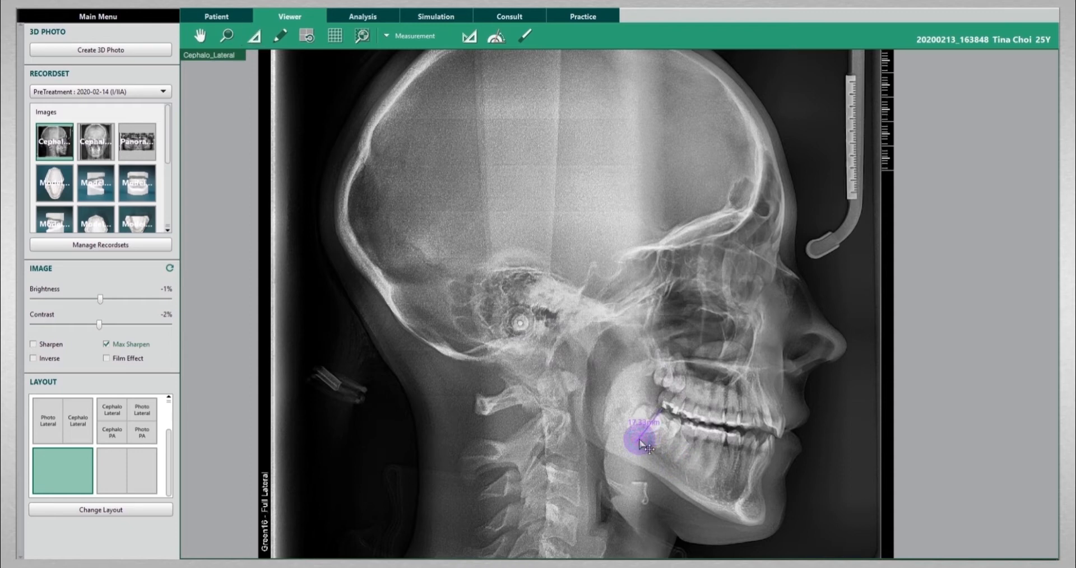
pyautogui.rightClick(641, 442)
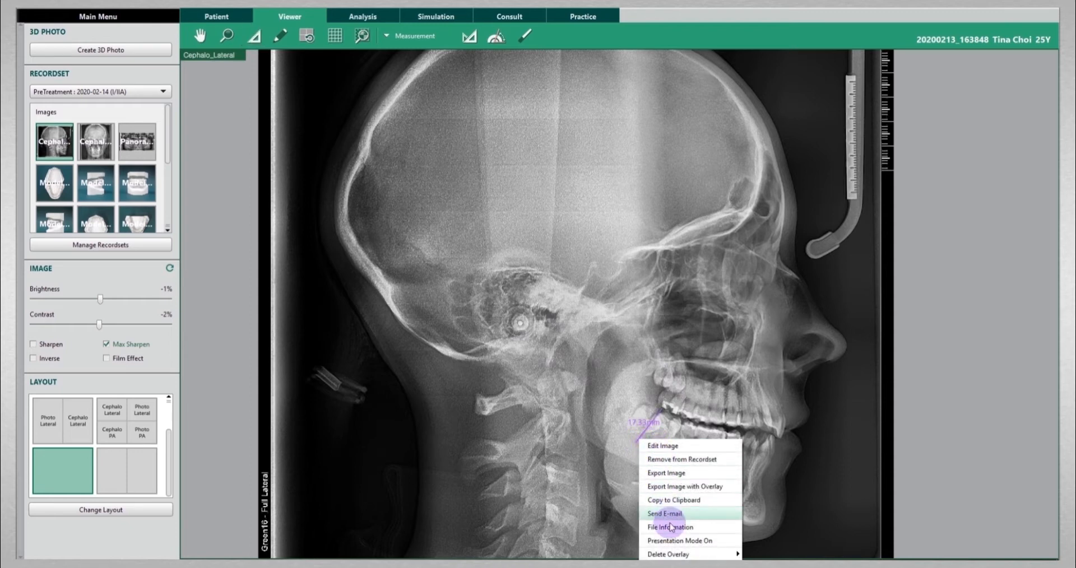
pyautogui.moveTo(689, 554)
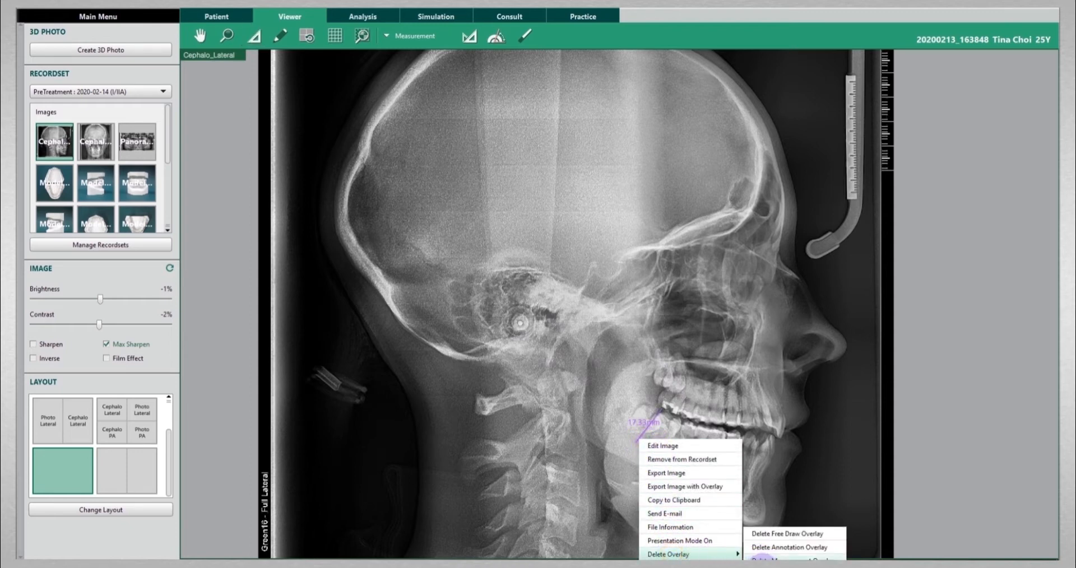
pyautogui.click(763, 558)
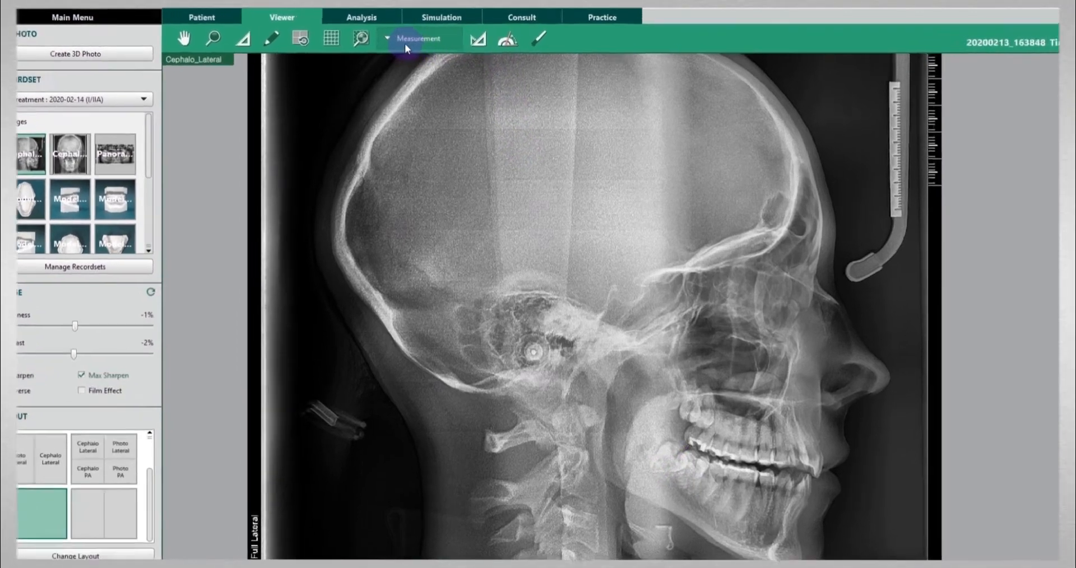
# Capture the cephalogram pane into the recordset and find the captured image among the recordset images in Consult.
pyautogui.click(387, 37)
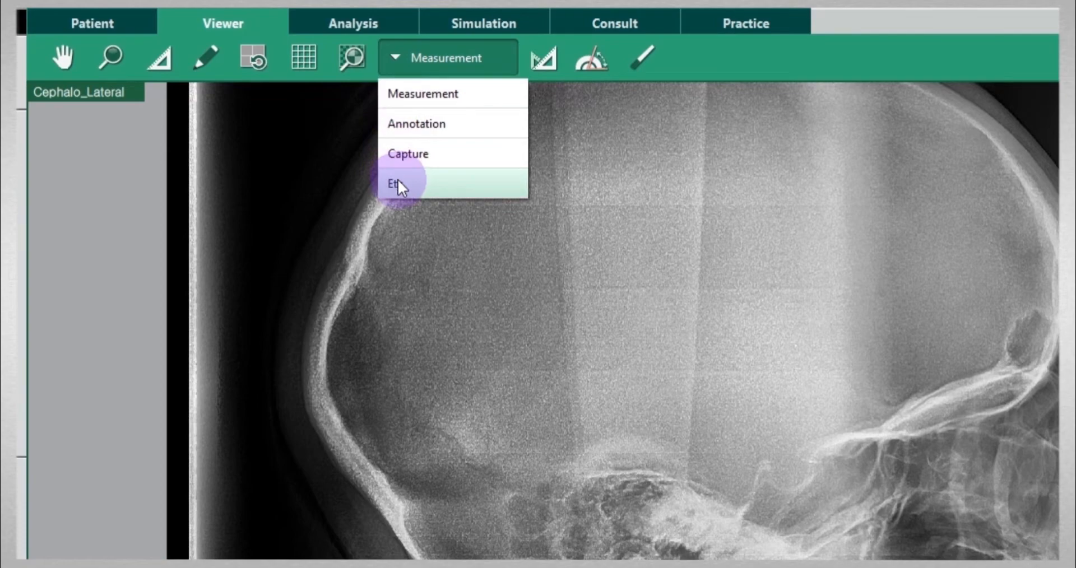
pyautogui.click(402, 156)
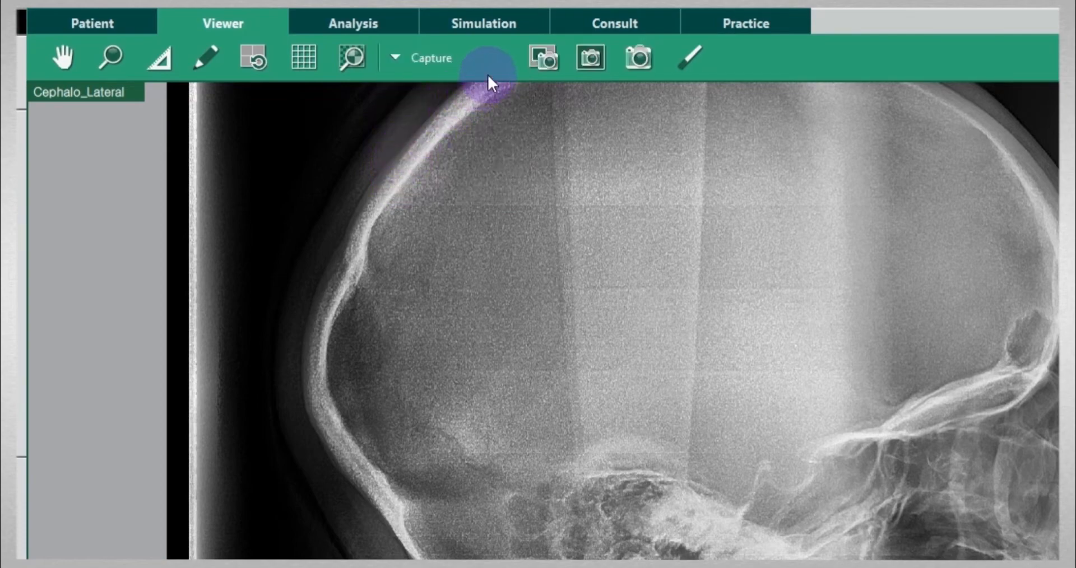
pyautogui.click(576, 61)
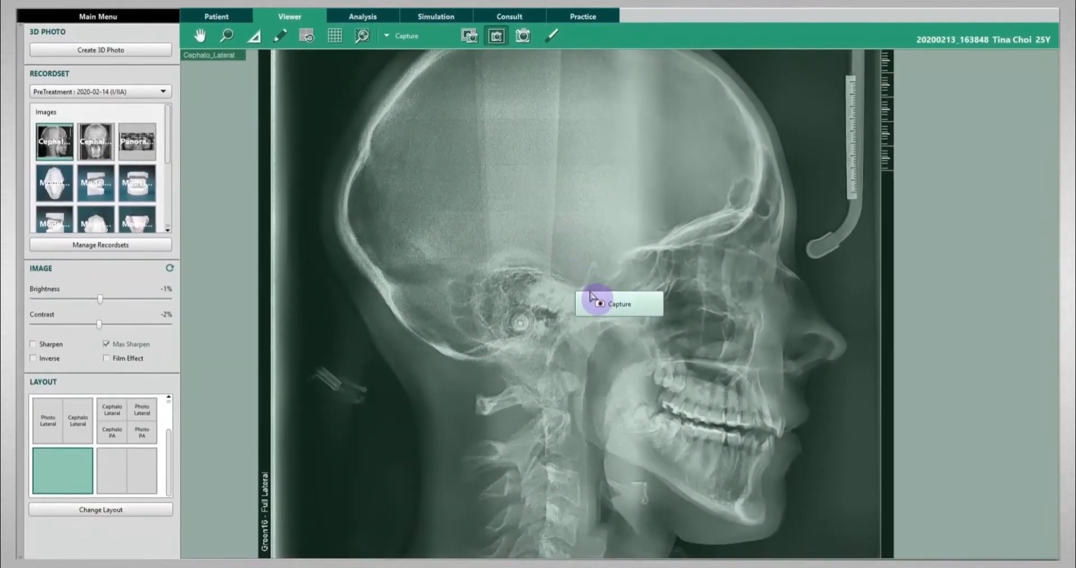
pyautogui.click(594, 303)
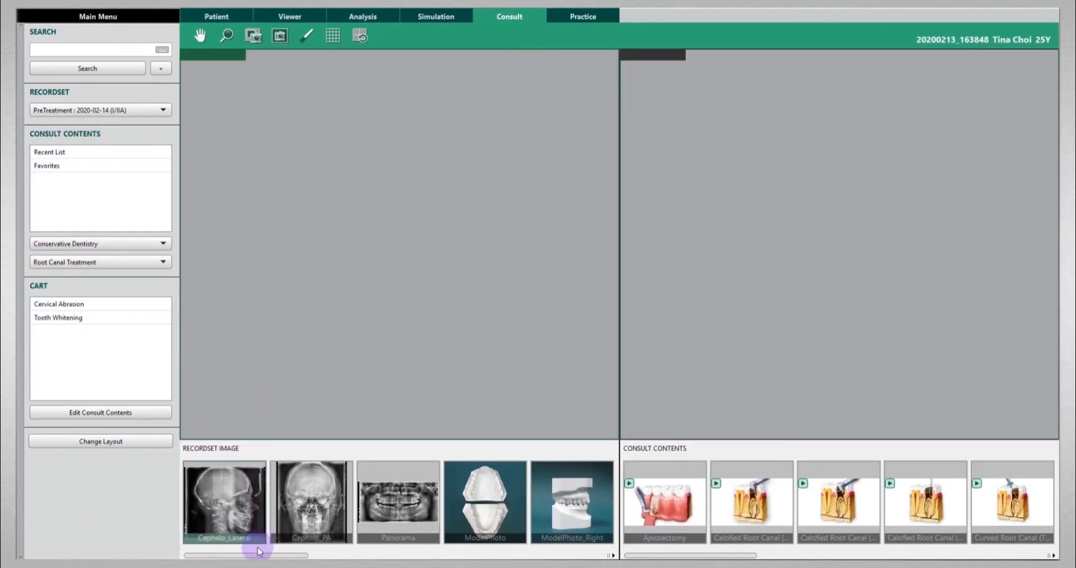
pyautogui.moveTo(268, 555); pyautogui.dragTo(578, 556)
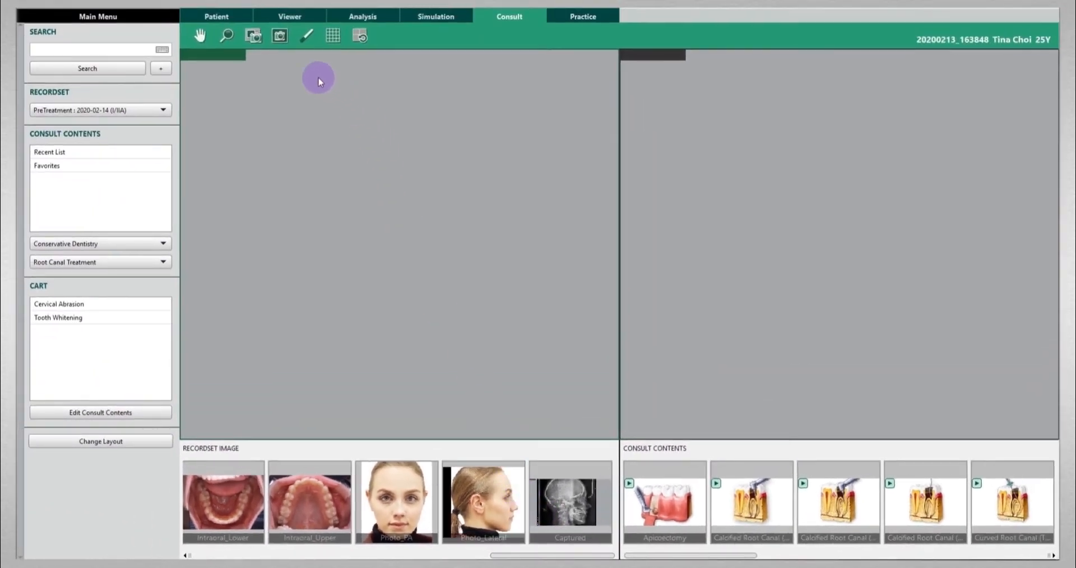
# Return to the Viewer, start 3D photo creation, and place landmarks on the frontal and lateral photos.
pyautogui.click(290, 16)
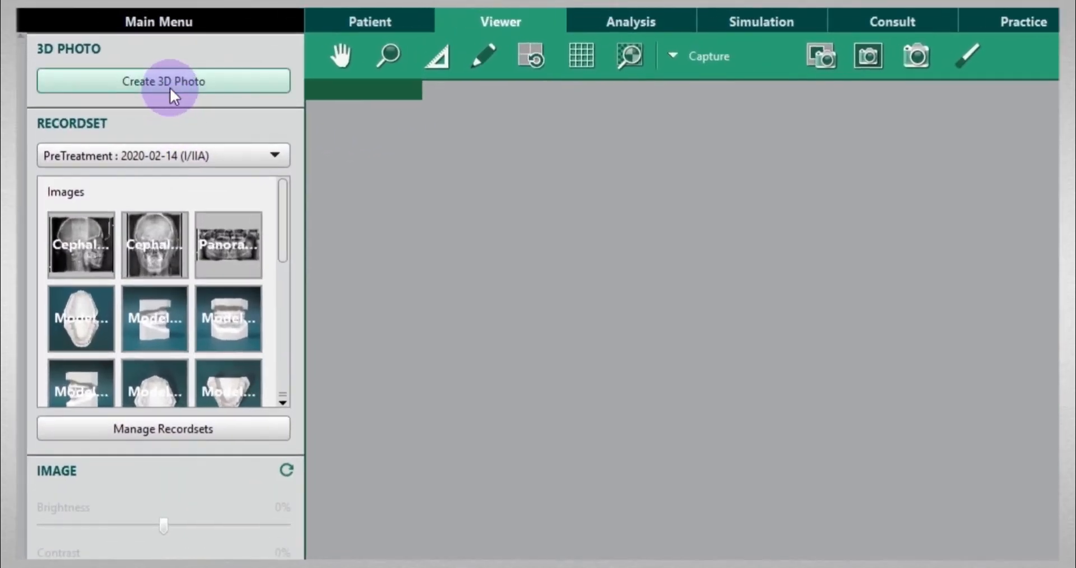
pyautogui.click(170, 87)
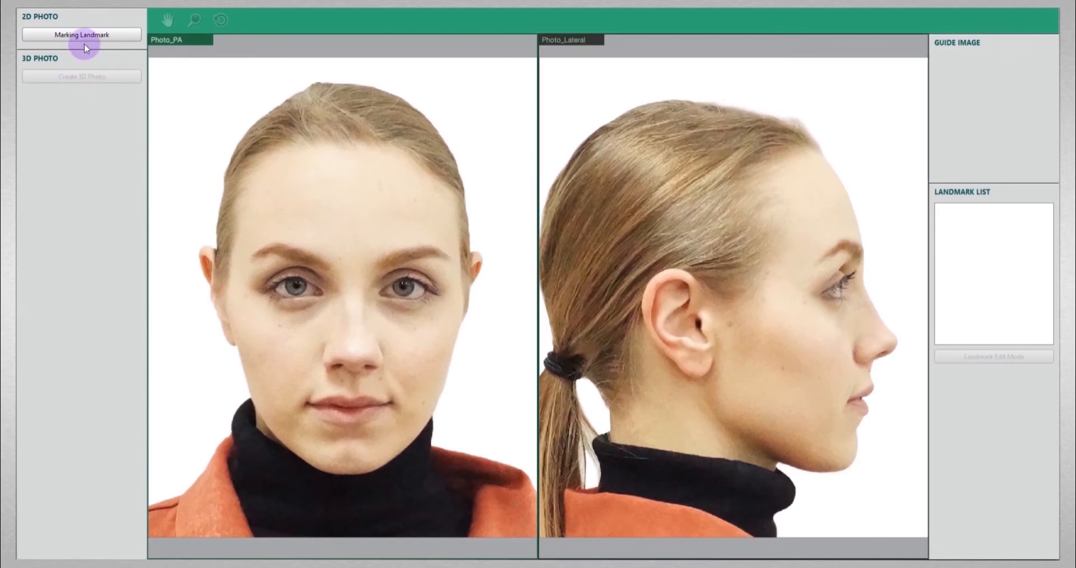
pyautogui.click(86, 37)
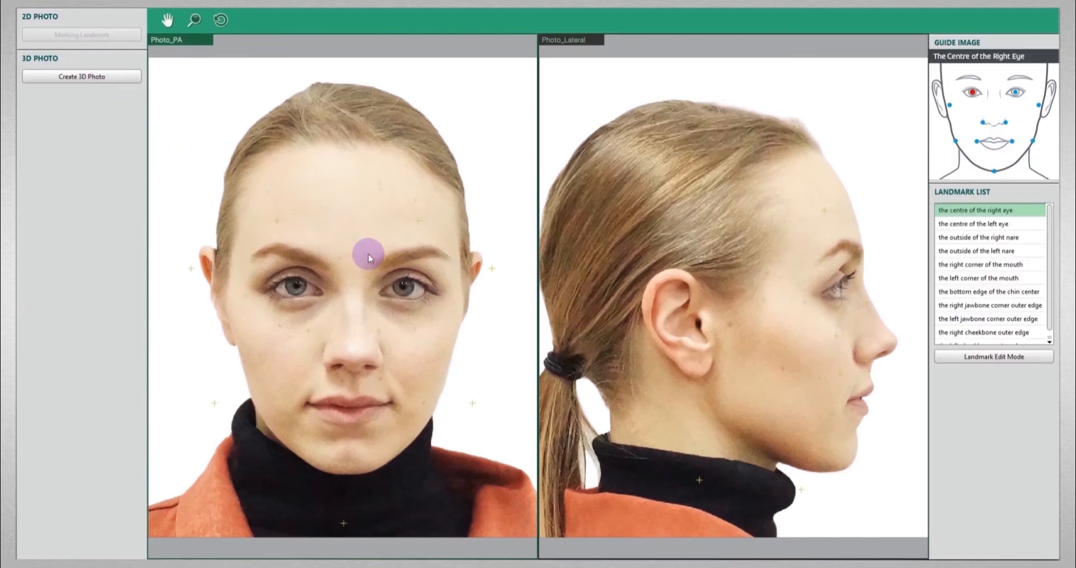
# Move the facial landmarks onto their matching features, including the eye centres, lower jaw edge and forward chin tip, and finish landmark editing.
pyautogui.click(1009, 357)
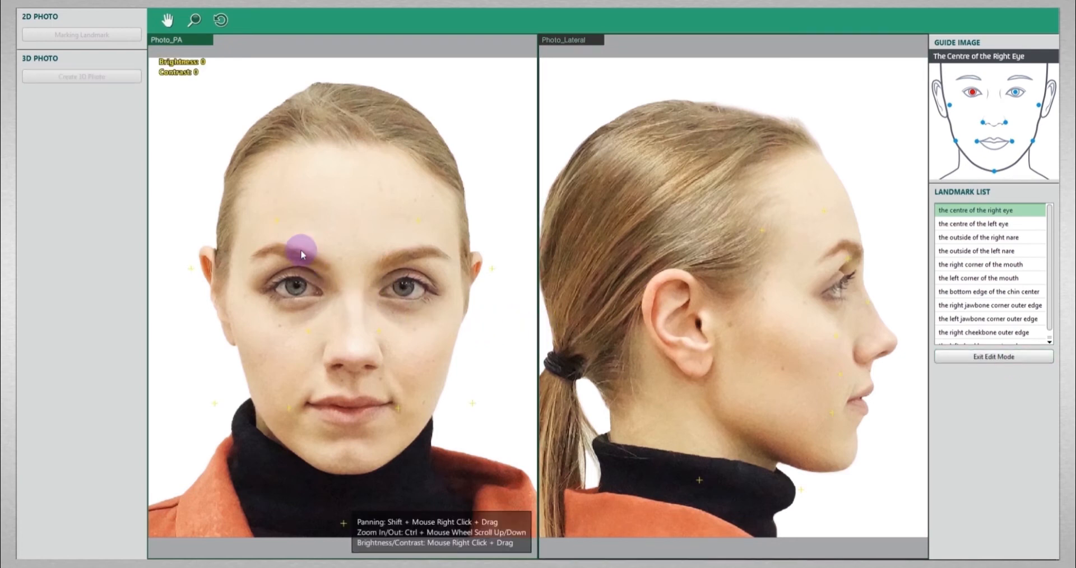
pyautogui.moveTo(277, 222)
pyautogui.mouseDown()
pyautogui.moveTo(288, 271)
pyautogui.moveTo(309, 288)
pyautogui.mouseUp()
pyautogui.moveTo(419, 222); pyautogui.dragTo(417, 290)
pyautogui.moveTo(307, 332)
pyautogui.mouseDown()
pyautogui.moveTo(322, 360)
pyautogui.moveTo(378, 338)
pyautogui.moveTo(374, 363)
pyautogui.mouseUp()
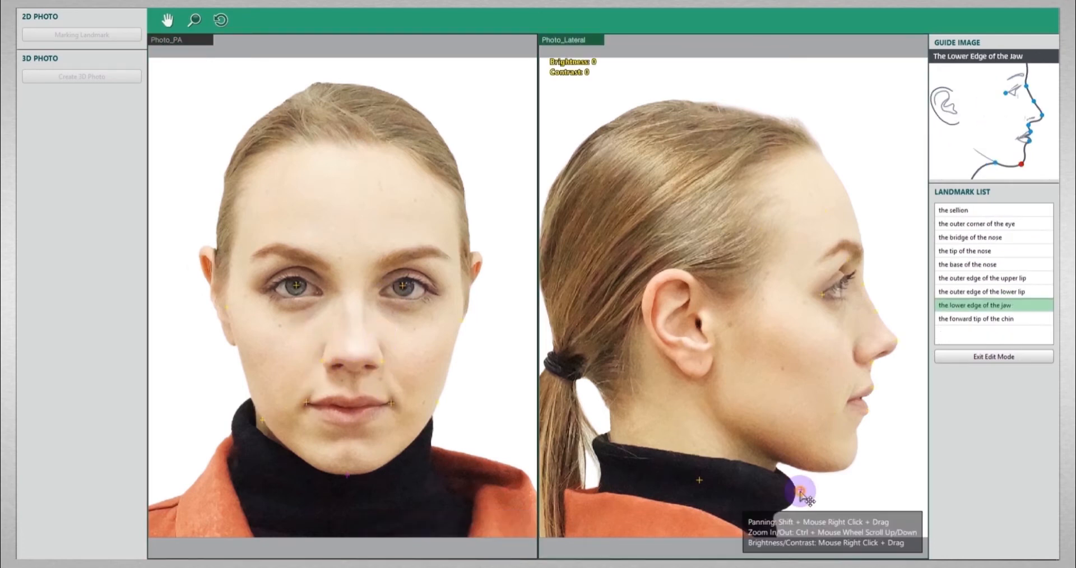
pyautogui.moveTo(801, 492); pyautogui.dragTo(853, 469)
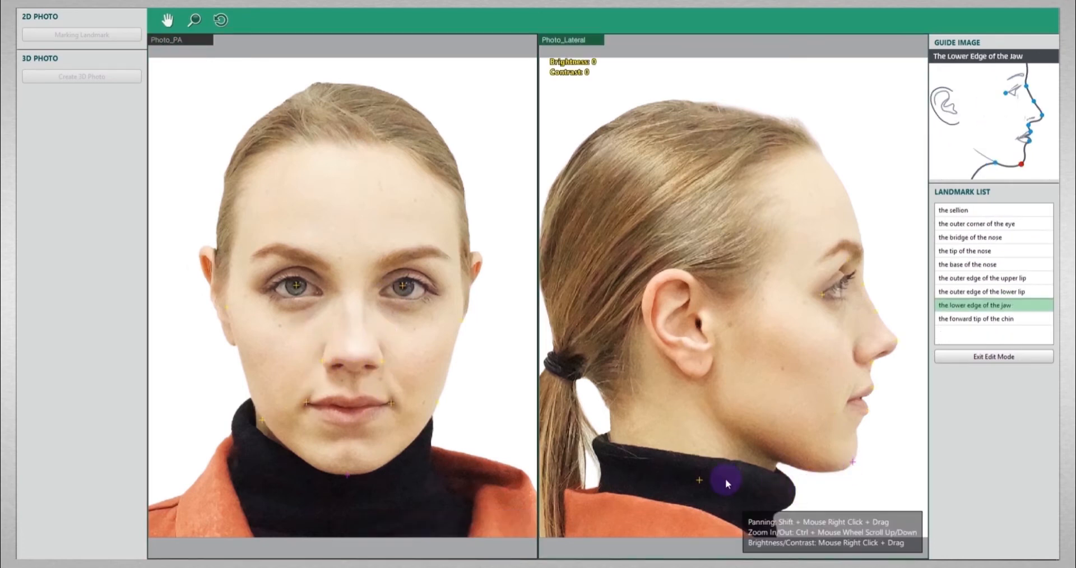
pyautogui.moveTo(700, 483); pyautogui.dragTo(763, 478)
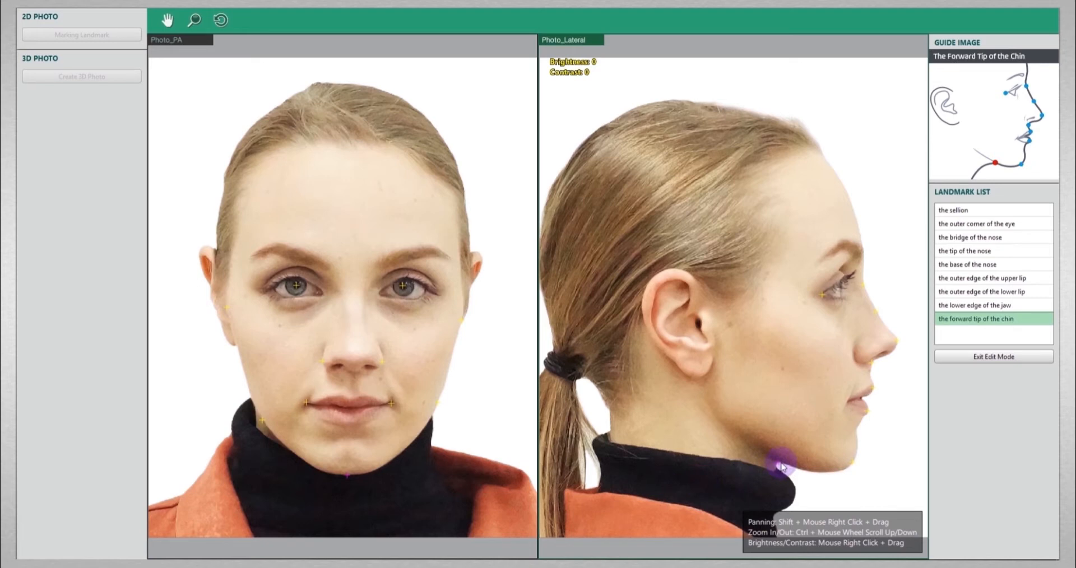
pyautogui.click(979, 359)
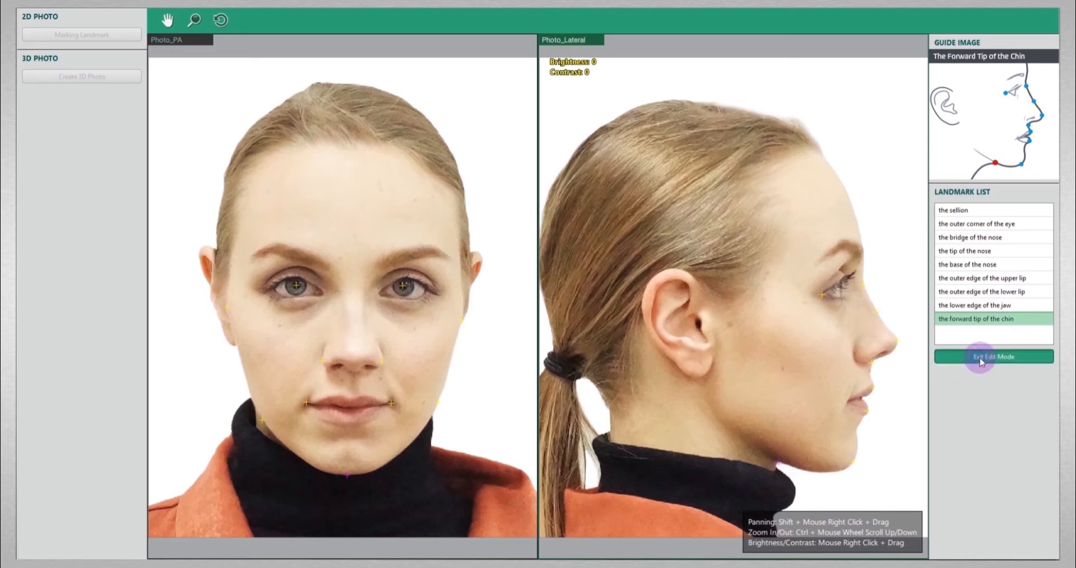
# Create the 3D photo from the landmarked photos and rotate the resulting face model.
pyautogui.click(83, 78)
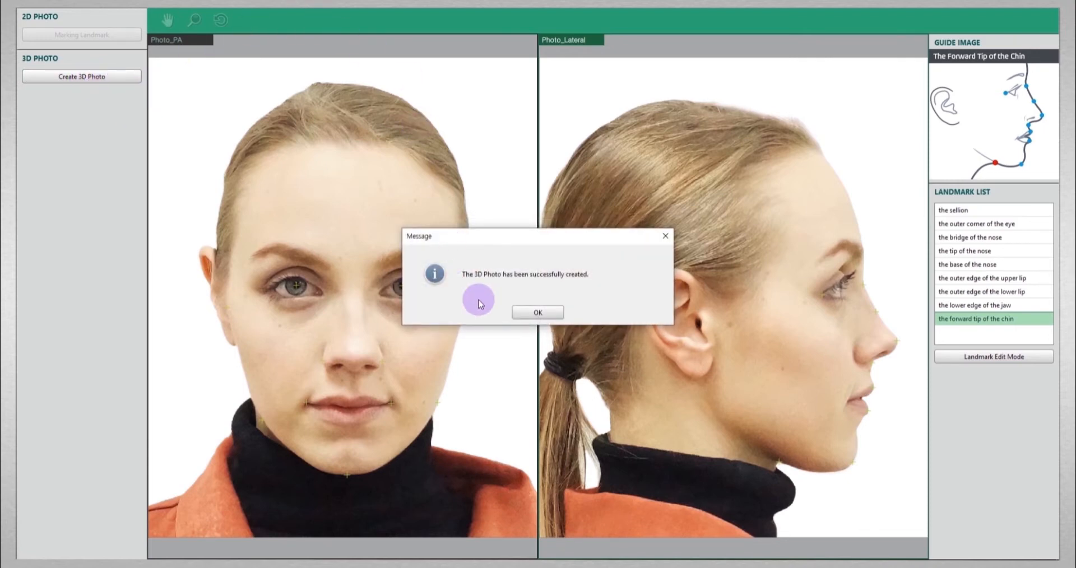
pyautogui.click(533, 314)
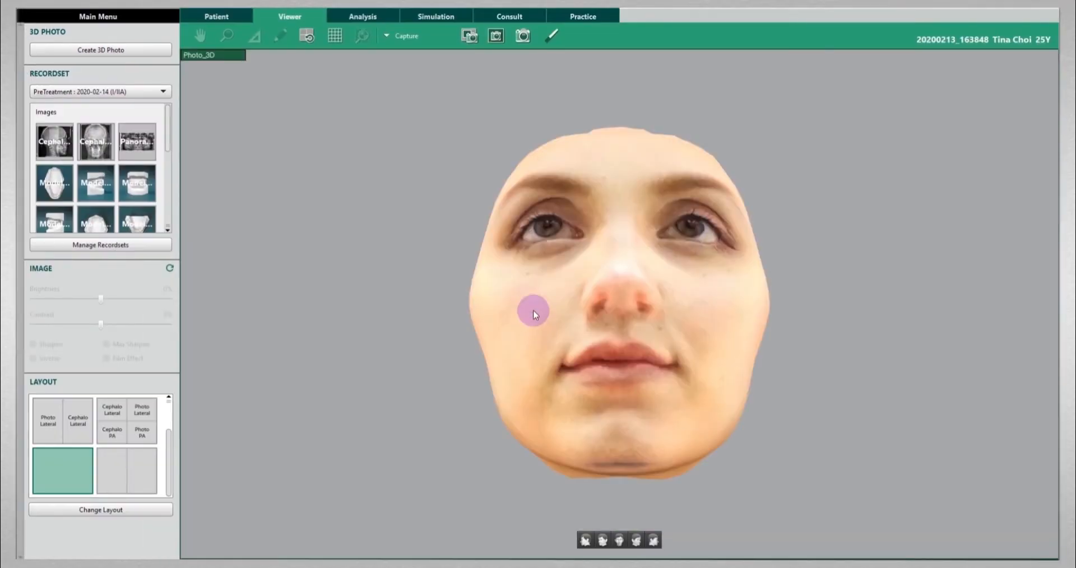
pyautogui.moveTo(579, 217); pyautogui.dragTo(680, 256)
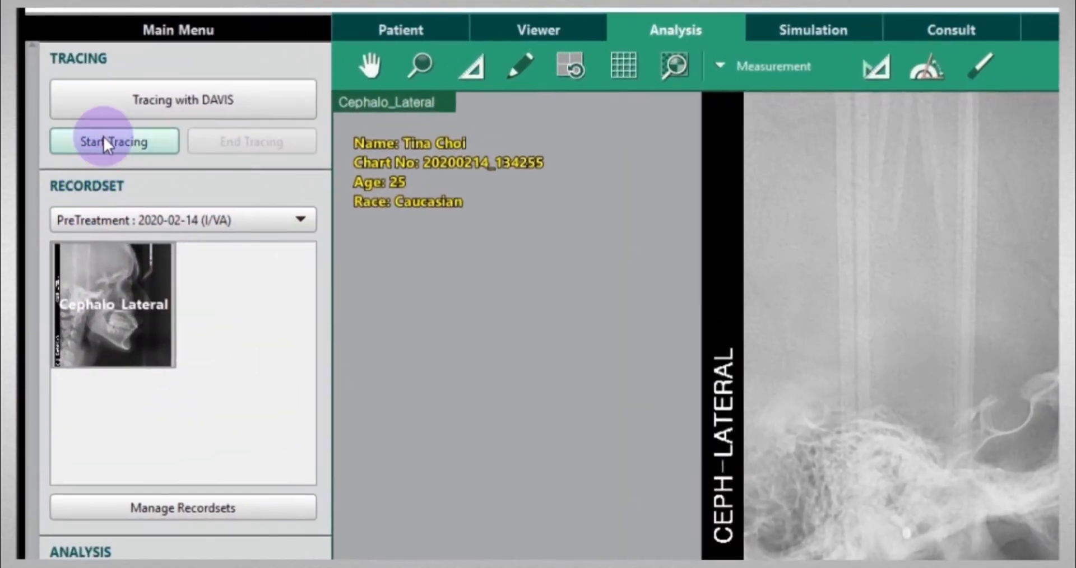
# Start manual tracing of the lateral cephalogram and try the Beijing and Downs analyses.
pyautogui.click(103, 137)
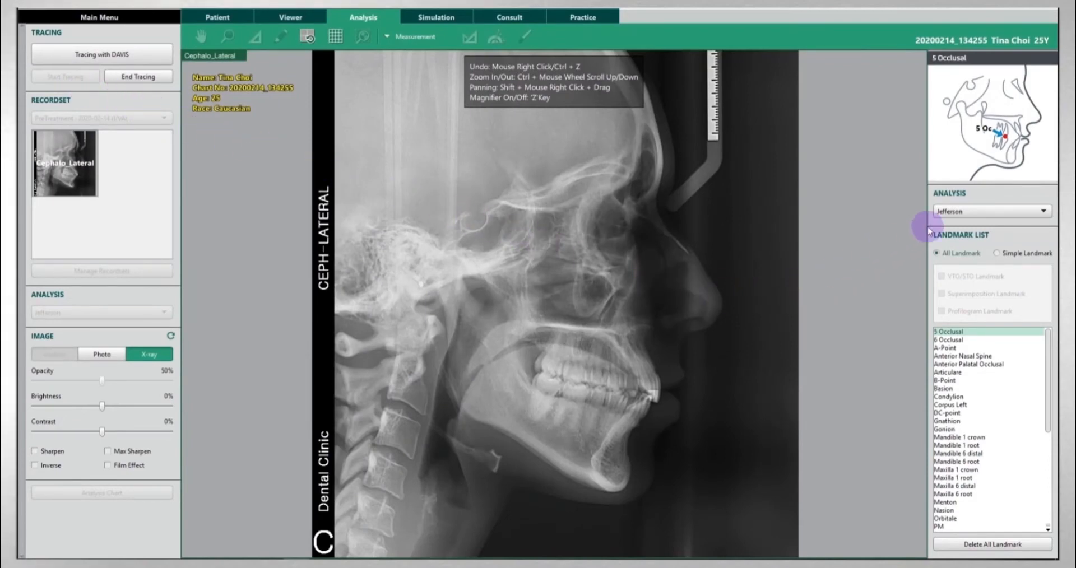
pyautogui.click(946, 217)
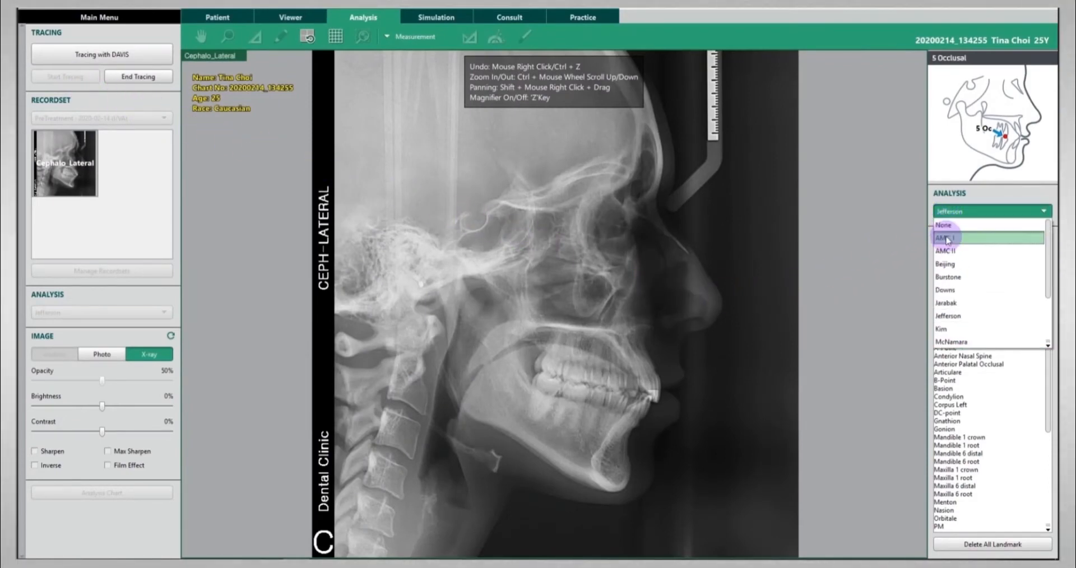
pyautogui.click(946, 264)
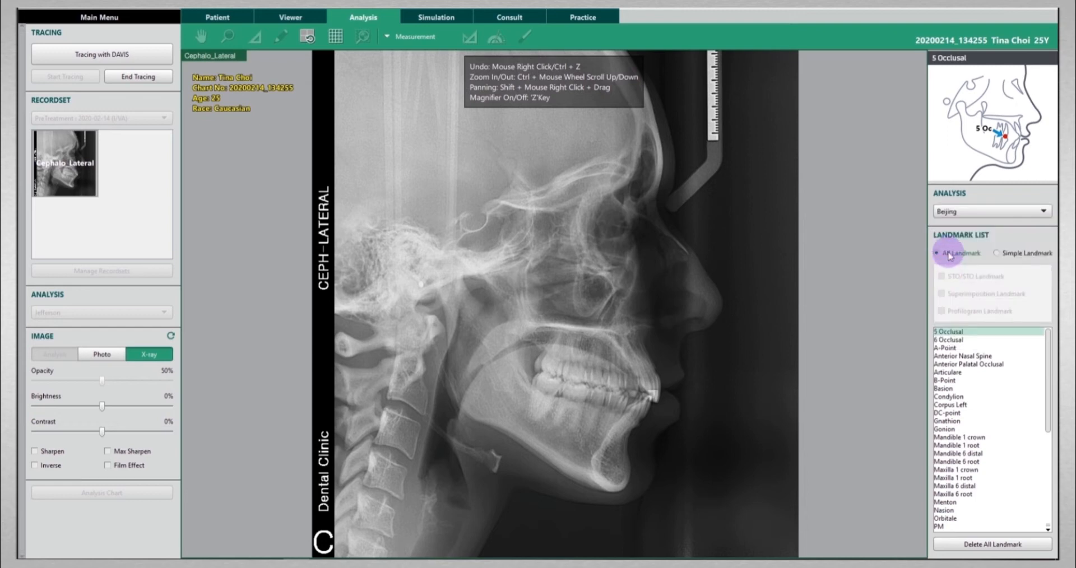
pyautogui.click(957, 218)
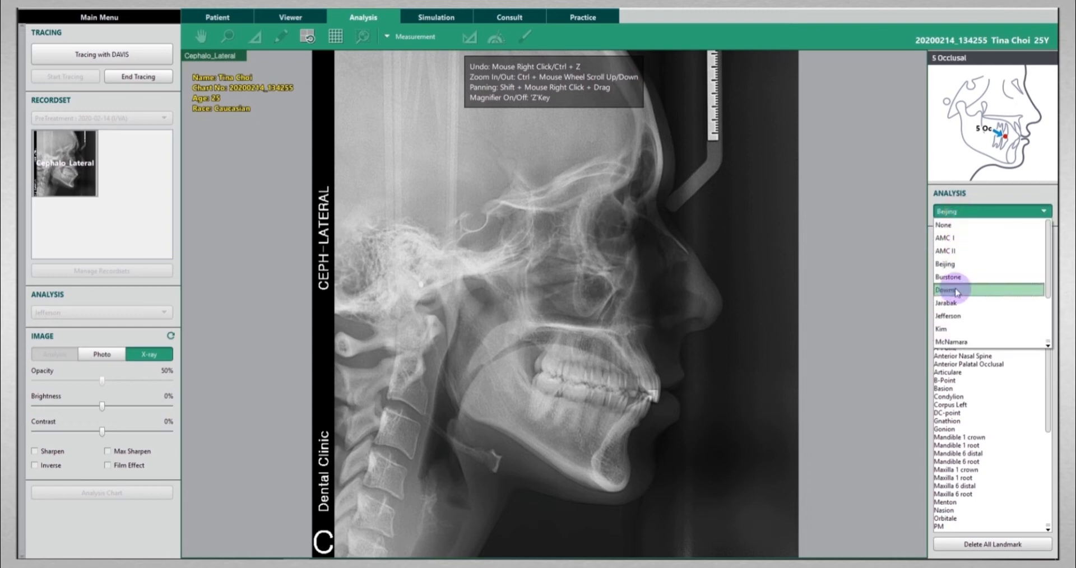
pyautogui.click(955, 291)
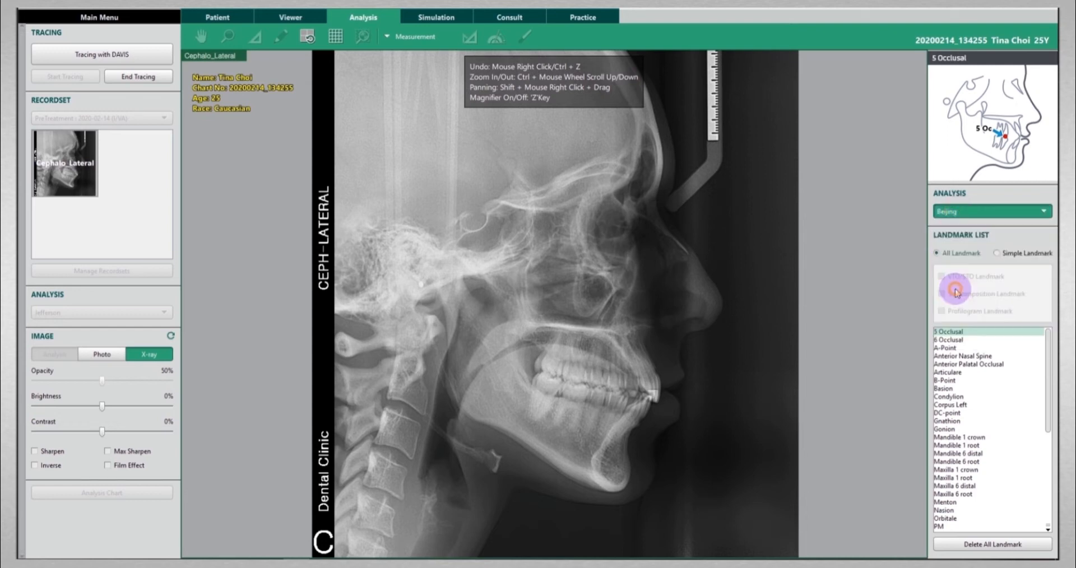
# Switch to the Simple Landmark list and include the VTO/STO, Superimposition and Profilogram landmarks.
pyautogui.click(997, 255)
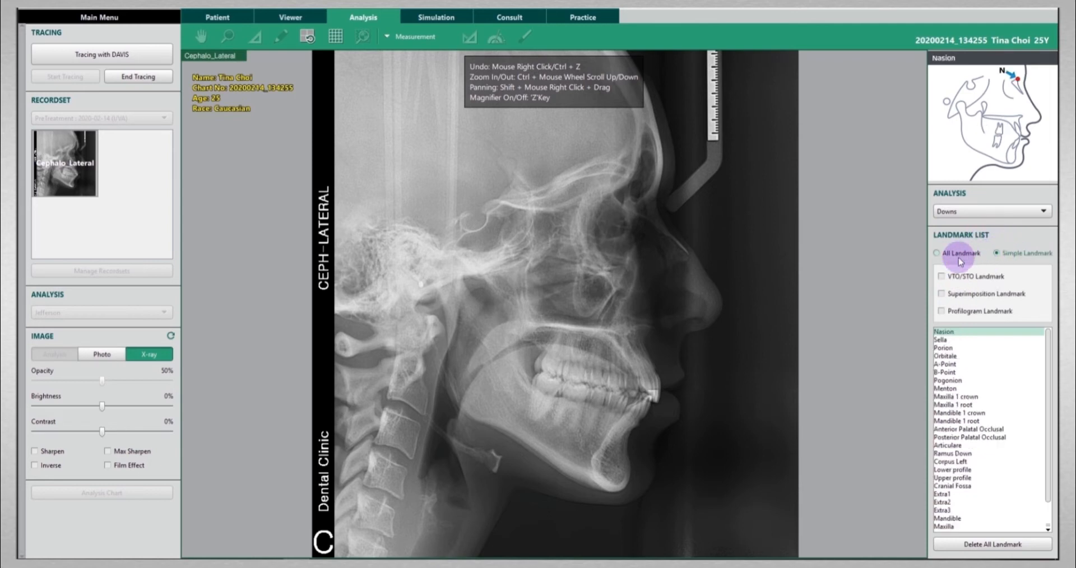
pyautogui.click(942, 277)
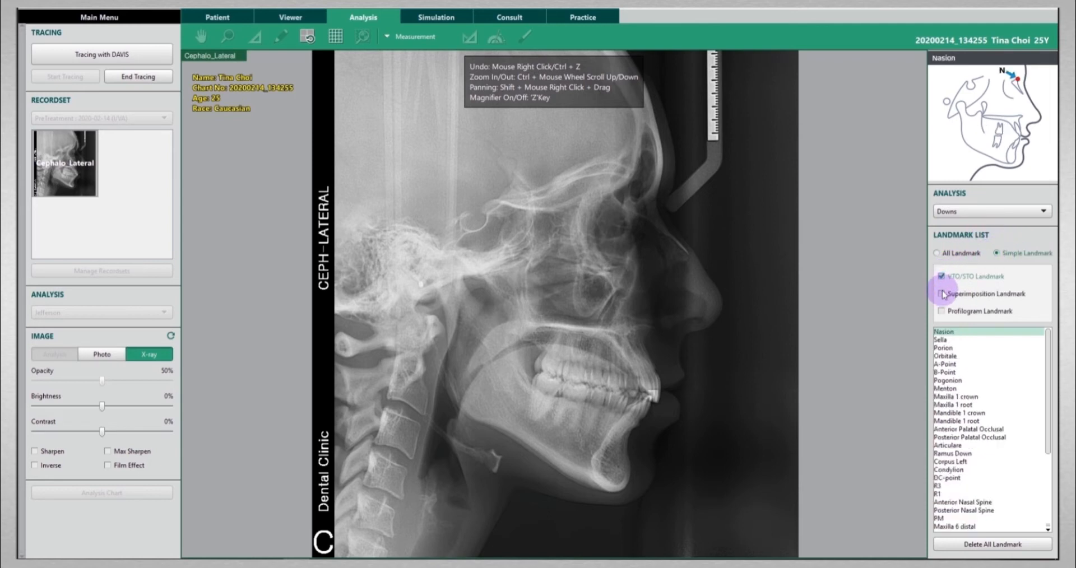
pyautogui.click(942, 294)
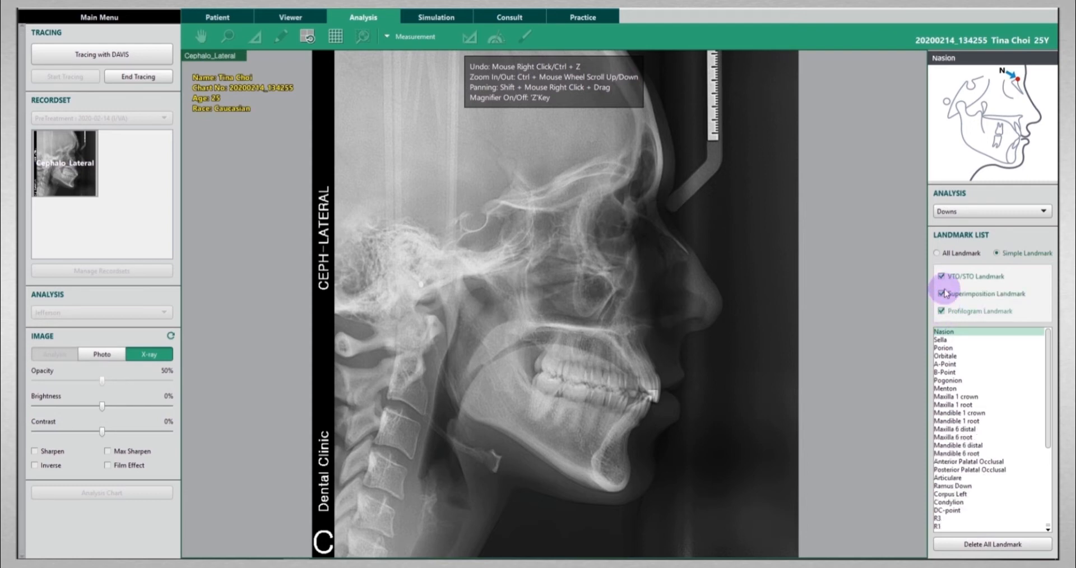
# Switch the landmark list to All Landmark and set the tracing analysis to None.
pyautogui.click(937, 254)
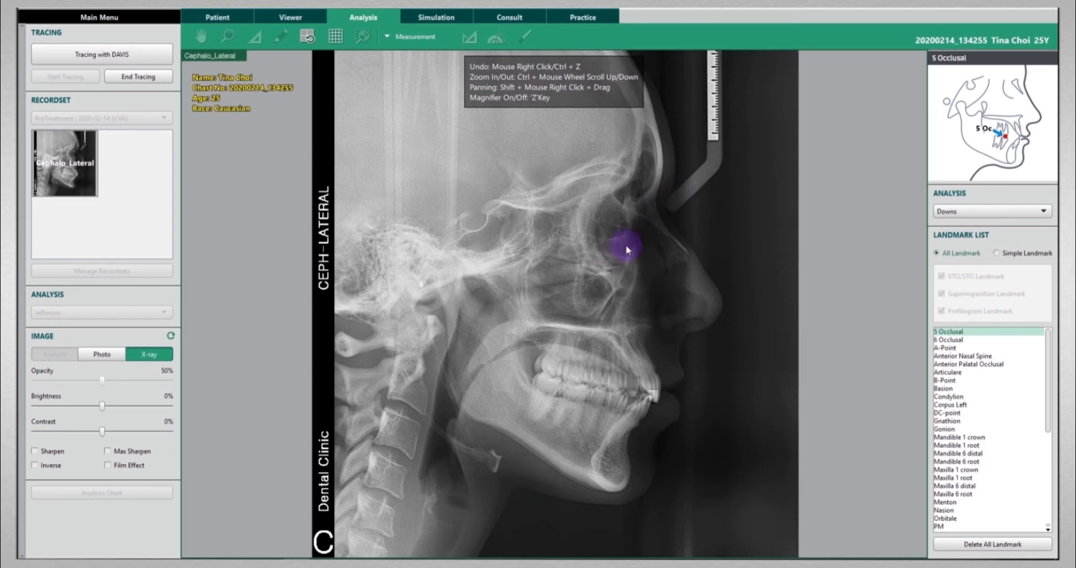
pyautogui.click(939, 213)
pyautogui.click(941, 226)
# Place the A-Point, Anterior Nasal Spine and Anterior Palatal Occlusal landmarks on the lateral cephalogram using the magnifier.
pyautogui.click(643, 343)
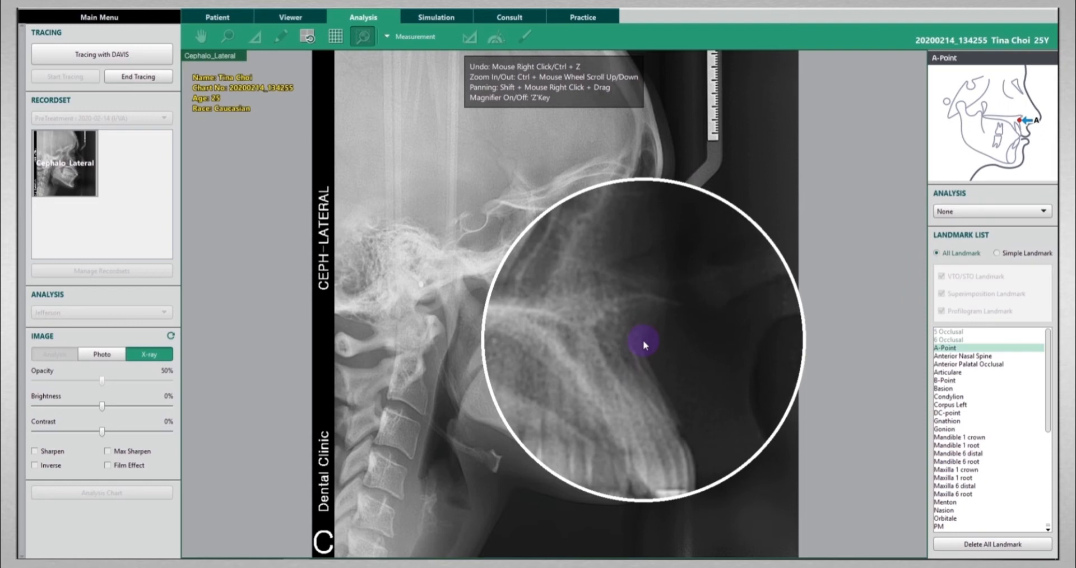
pyautogui.click(643, 339)
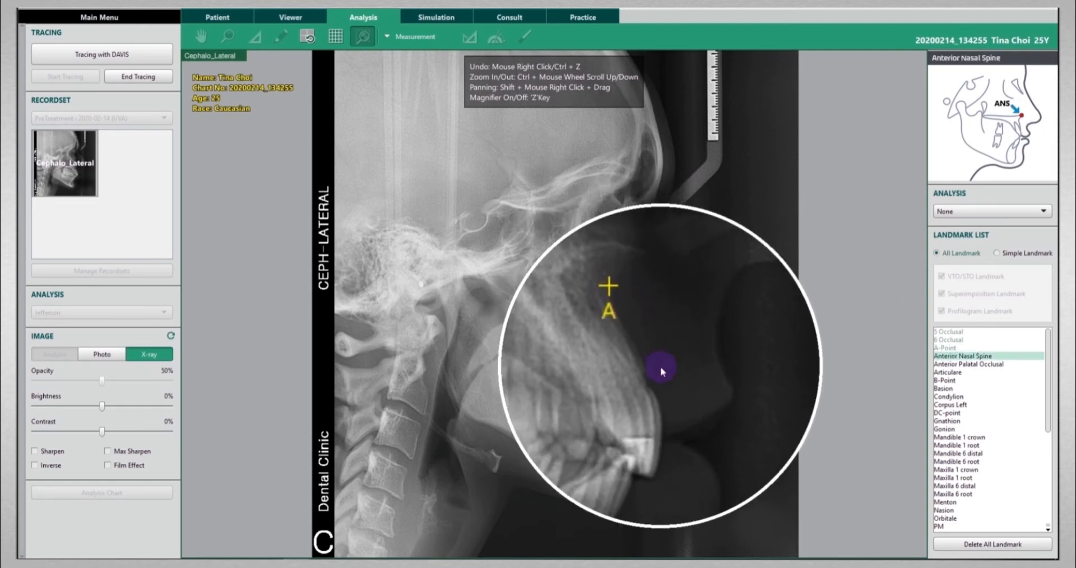
pyautogui.click(653, 329)
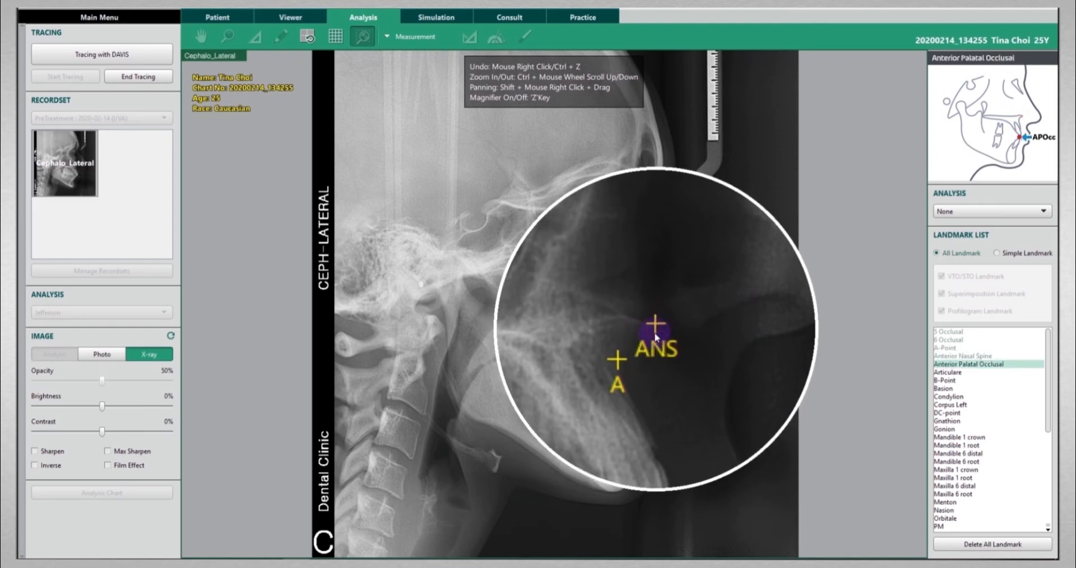
pyautogui.click(651, 394)
pyautogui.press('z')
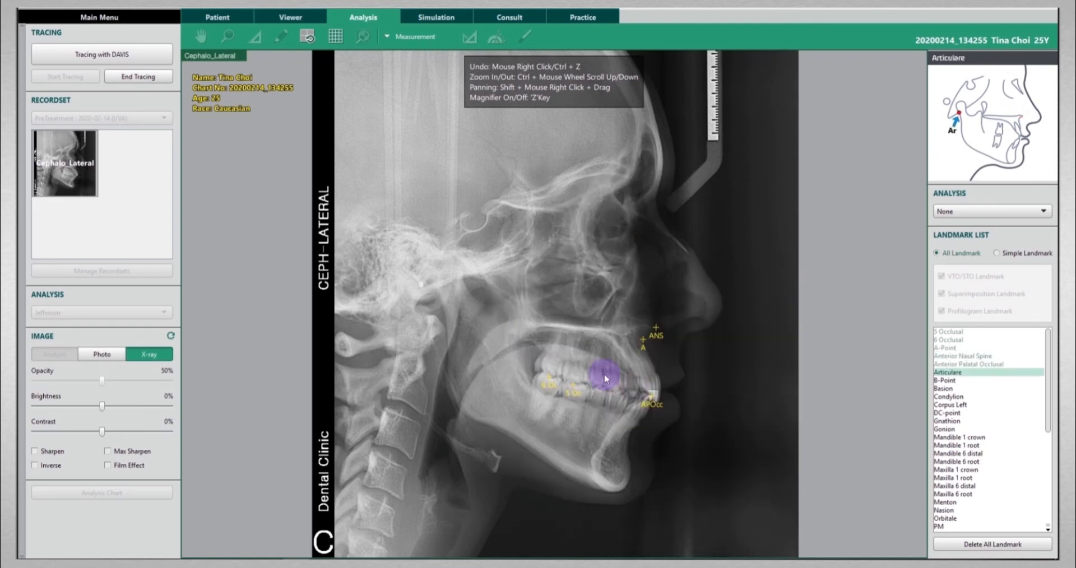
# Place the remaining skeletal landmarks on the cephalogram, from Articulare and B-Point through Sella and Sella Inferior.
pyautogui.click(435, 290)
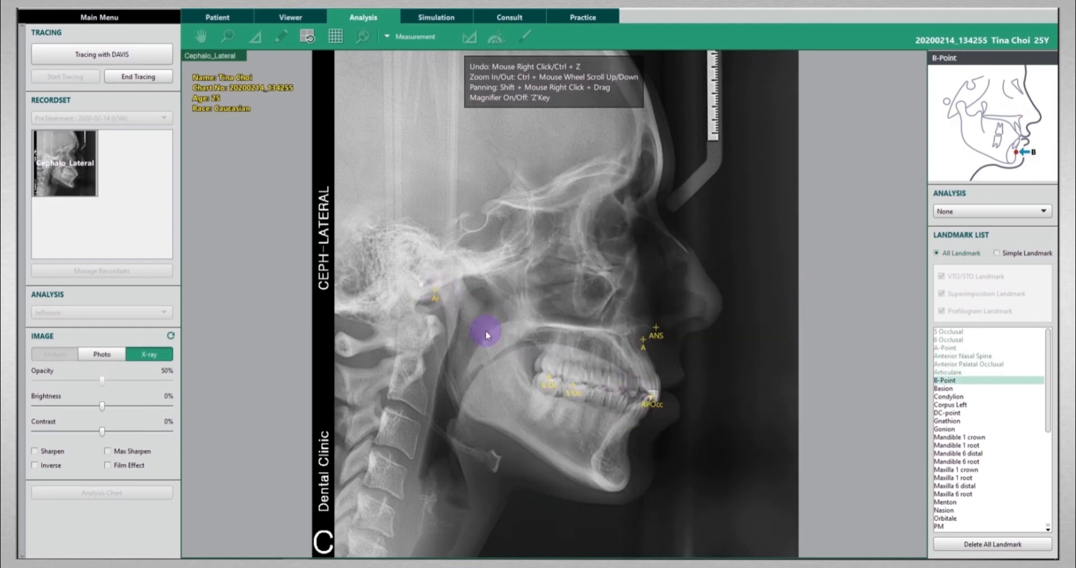
pyautogui.click(625, 493)
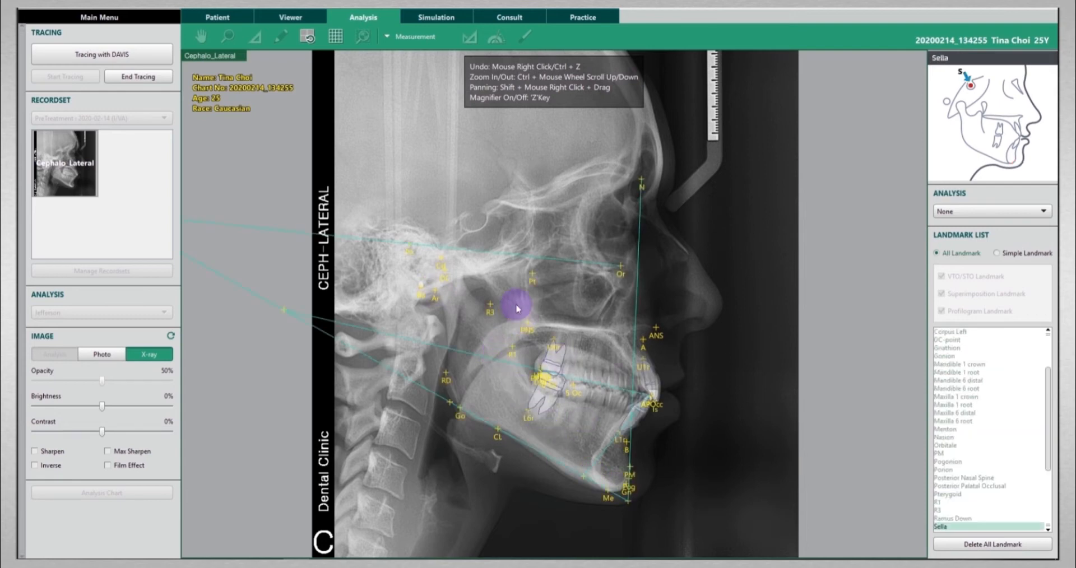
pyautogui.click(474, 221)
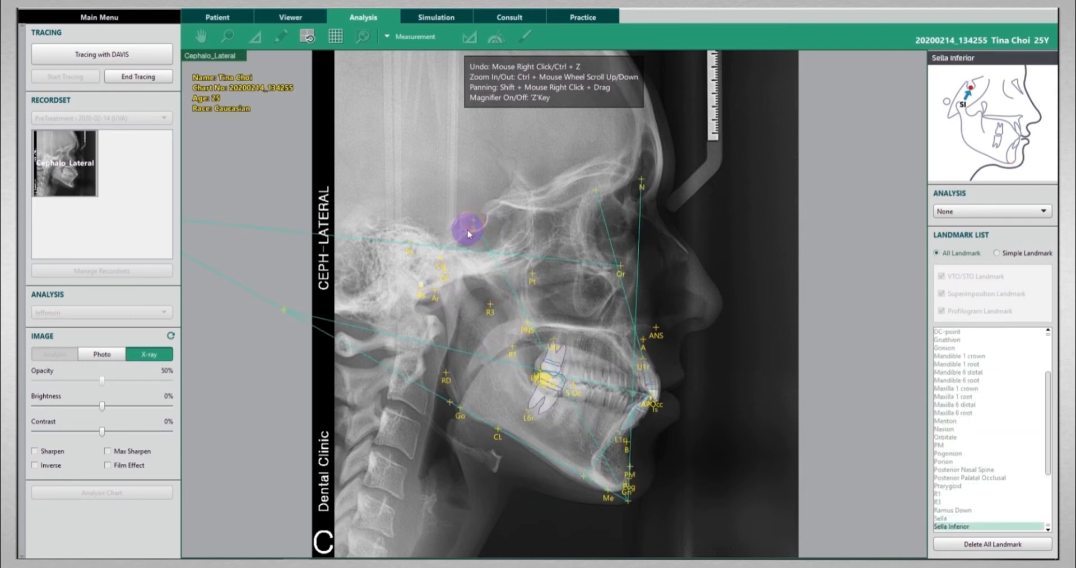
pyautogui.click(467, 234)
pyautogui.click(468, 234)
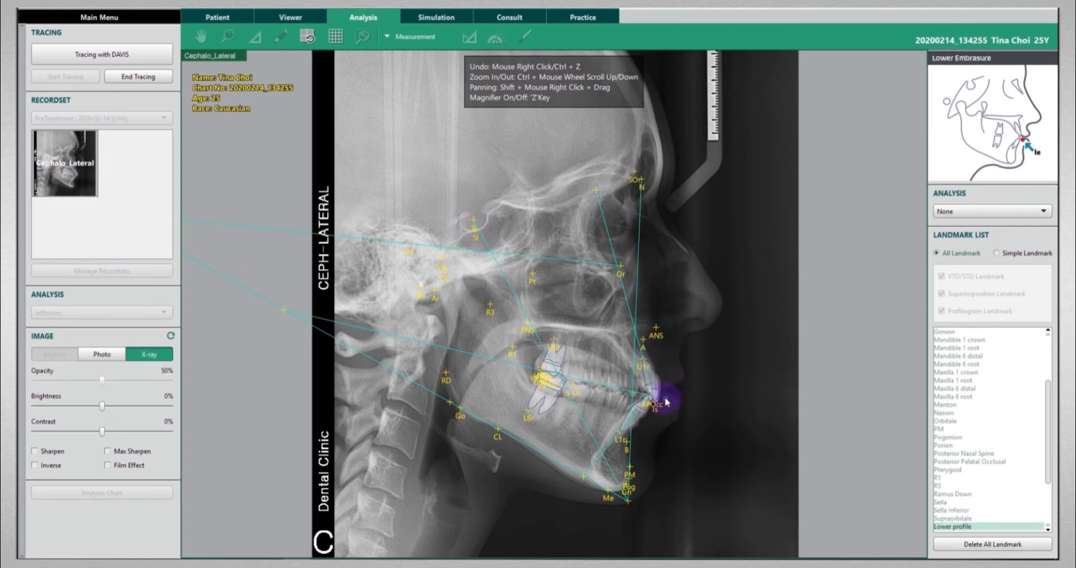
# Trace the lower soft-tissue profile from the lower embrasure over the lower lip and chin to the cervical point.
pyautogui.click(665, 399)
pyautogui.click(672, 397)
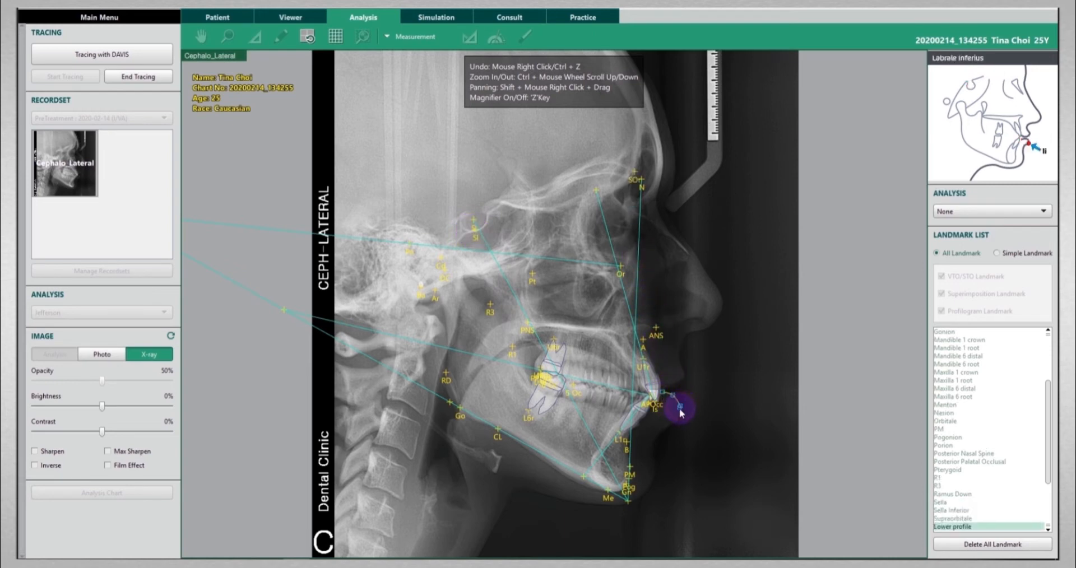
pyautogui.click(679, 420)
pyautogui.click(662, 432)
pyautogui.click(654, 457)
pyautogui.click(653, 475)
pyautogui.click(644, 496)
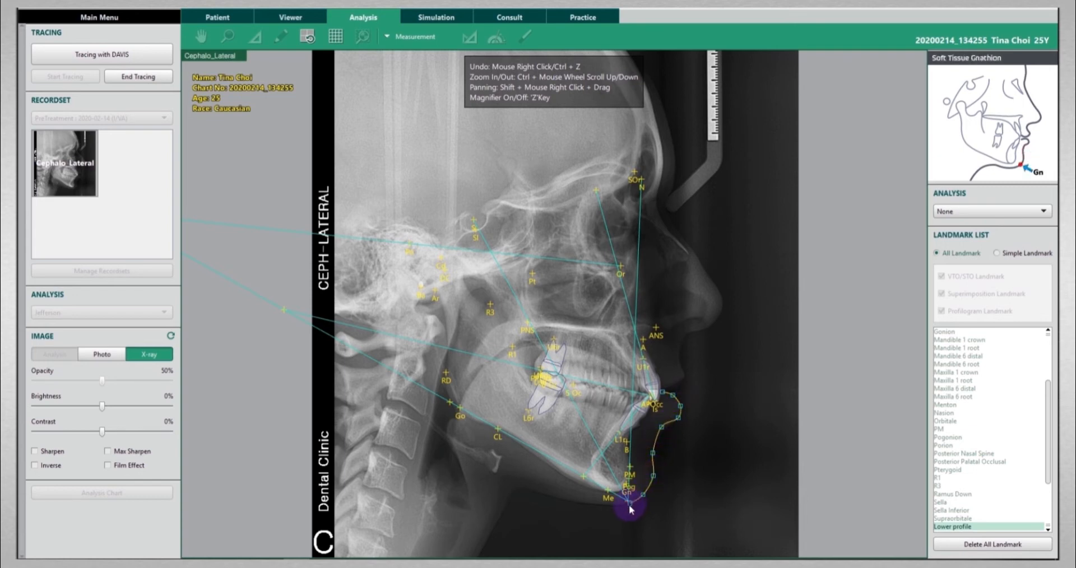
pyautogui.click(627, 507)
pyautogui.click(603, 507)
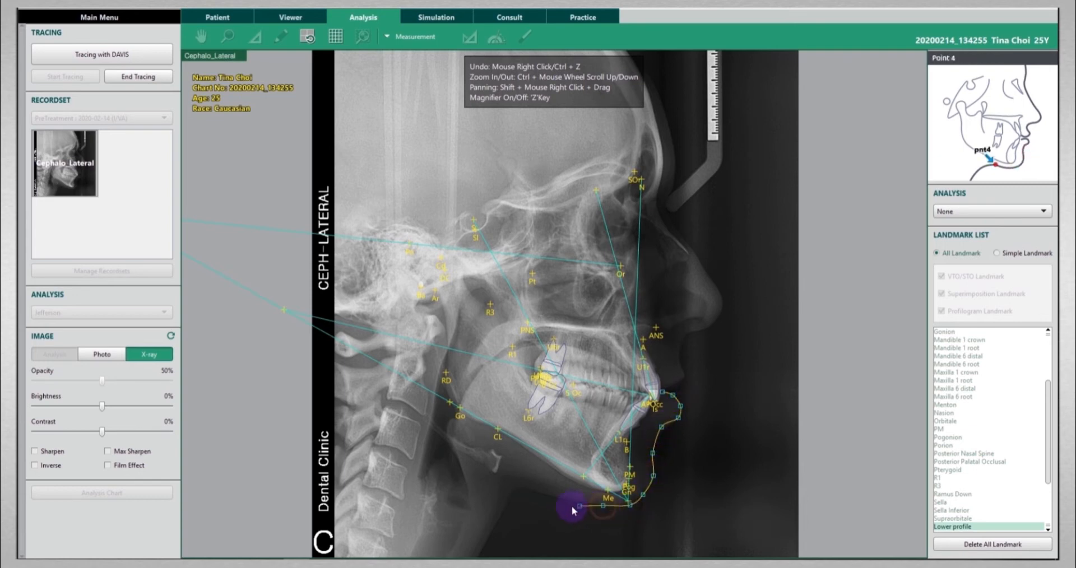
pyautogui.click(535, 493)
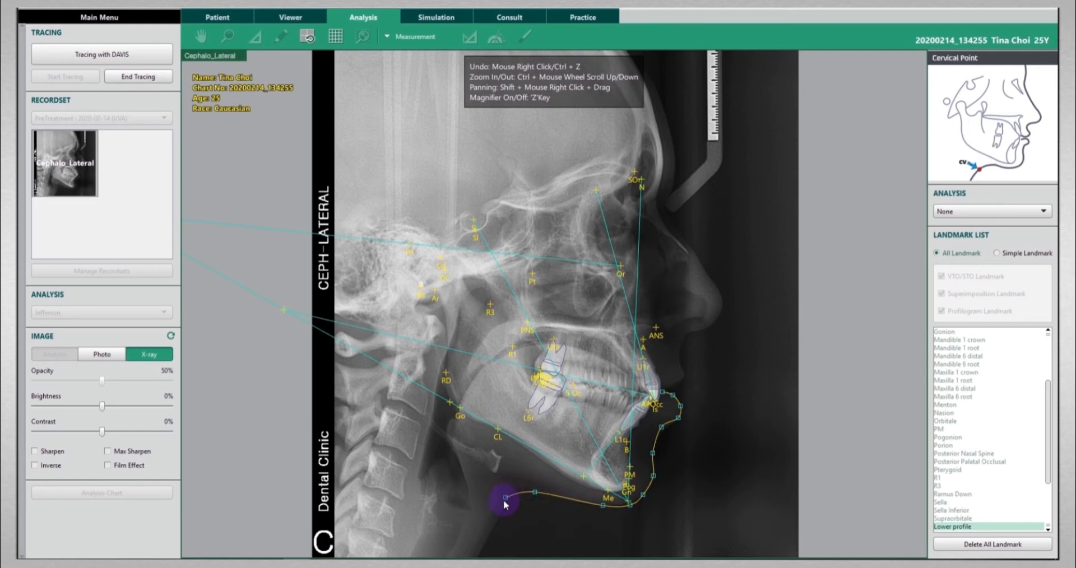
pyautogui.click(500, 515)
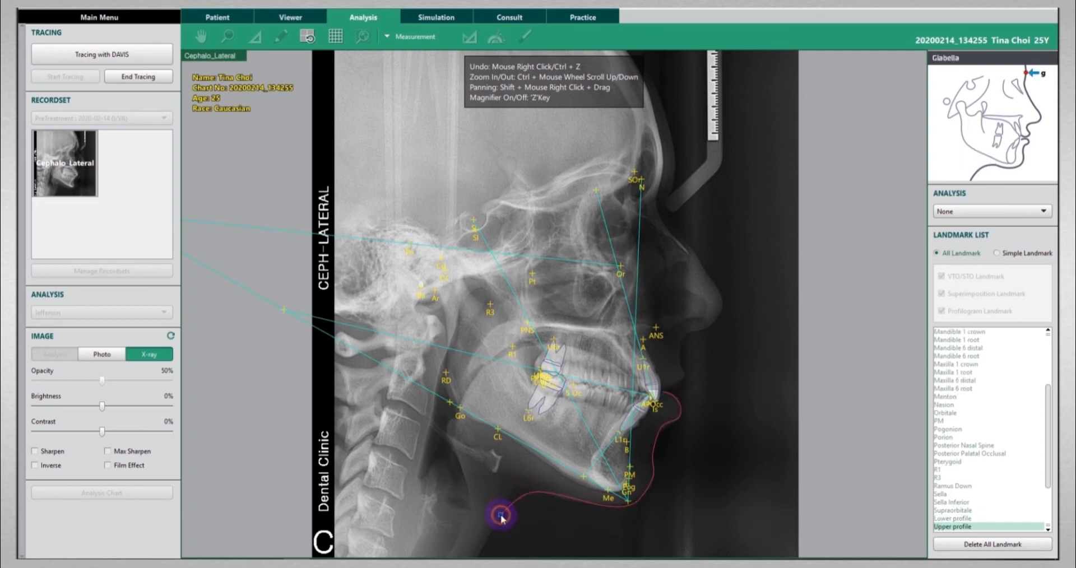
# Trace the upper soft-tissue profile from the forehead through soft tissue nasion and the nasal dorsum to the pronasale.
pyautogui.click(670, 194)
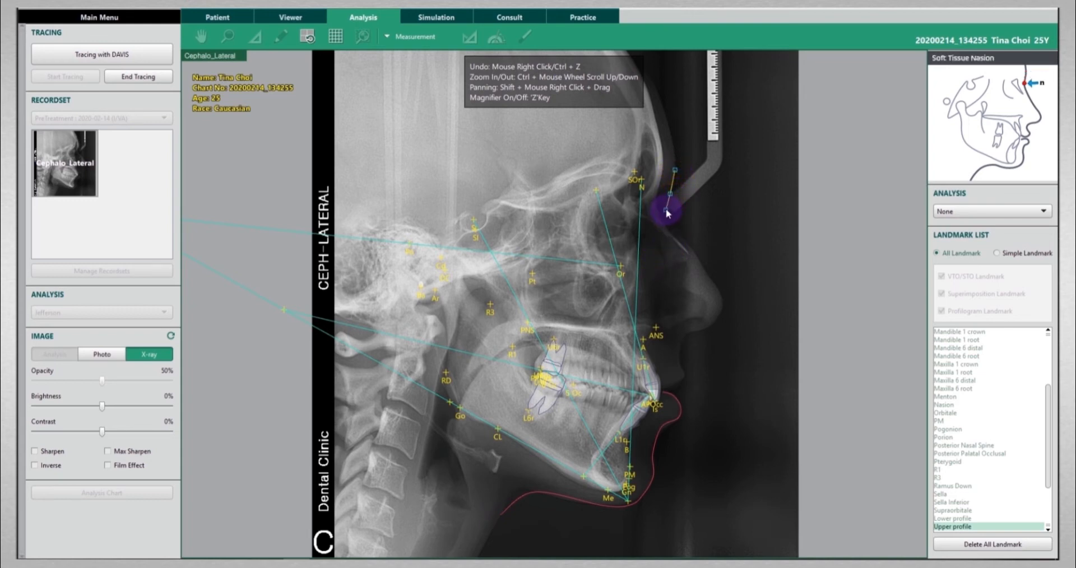
pyautogui.click(667, 210)
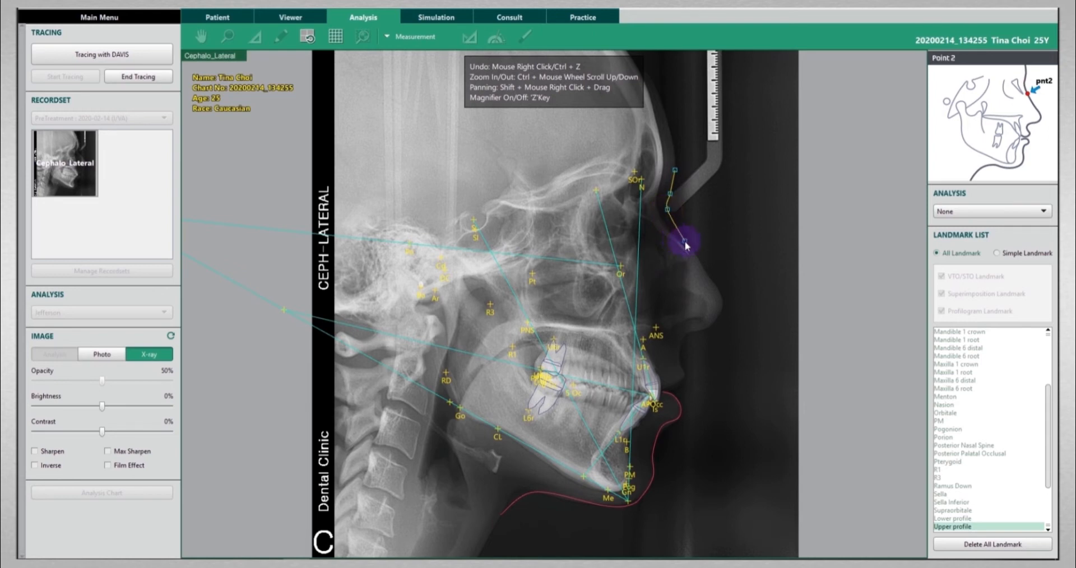
pyautogui.click(683, 238)
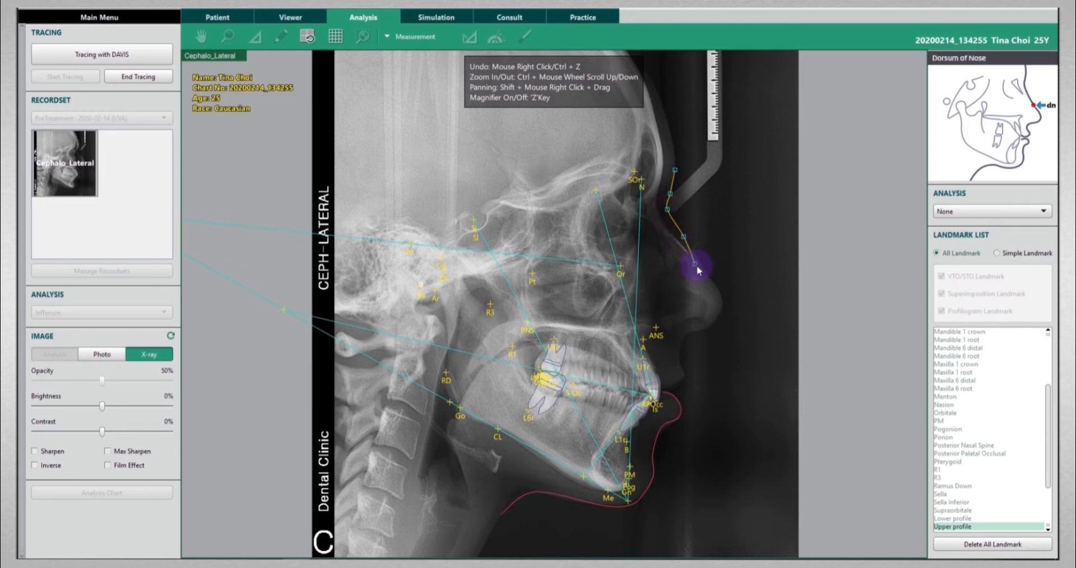
pyautogui.click(708, 277)
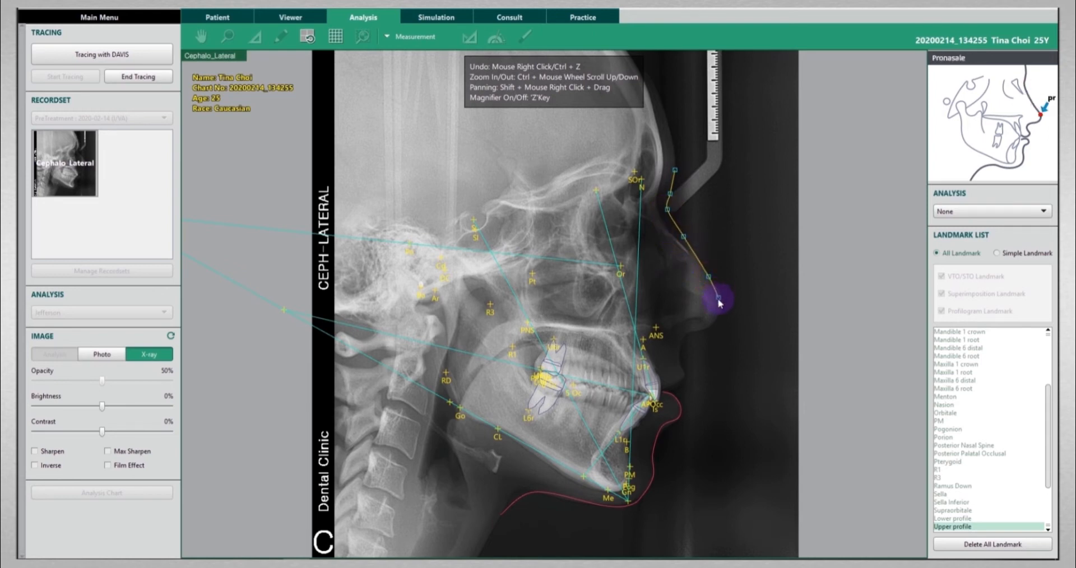
pyautogui.click(719, 300)
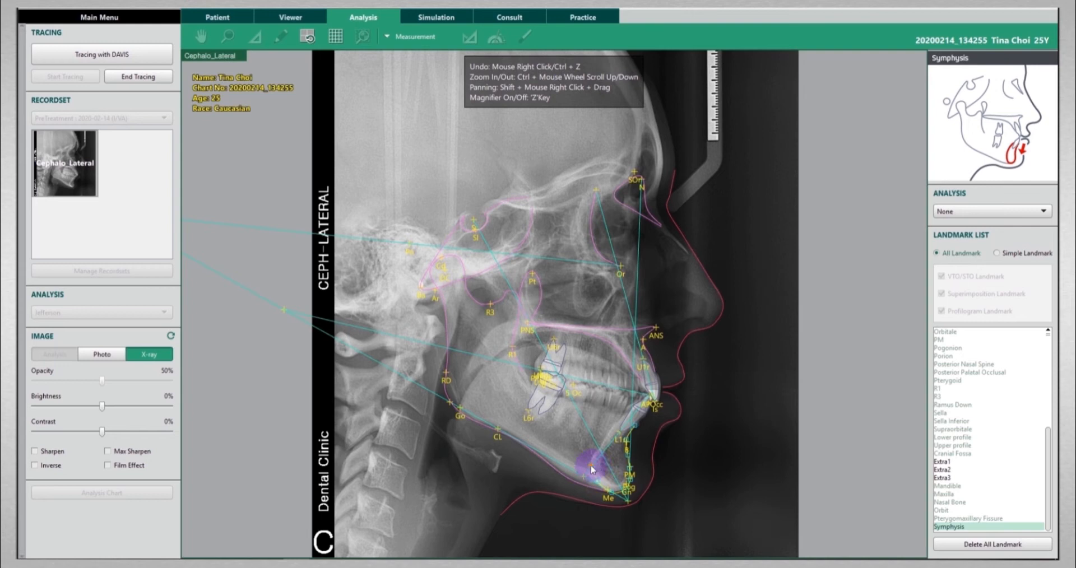
# Outline the symphysis as the last structure and end the manual tracing.
pyautogui.click(597, 452)
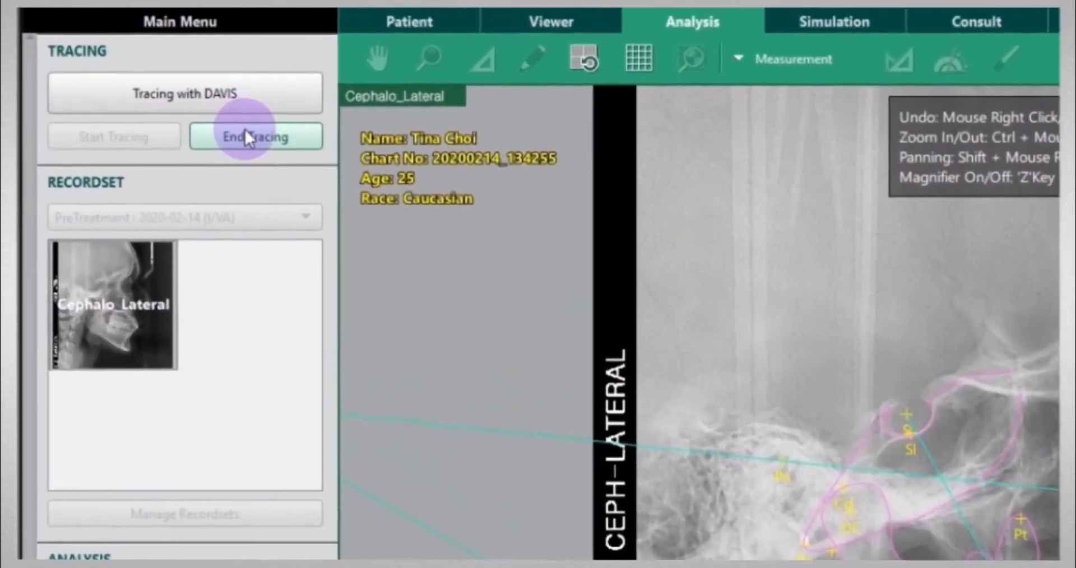
pyautogui.click(245, 138)
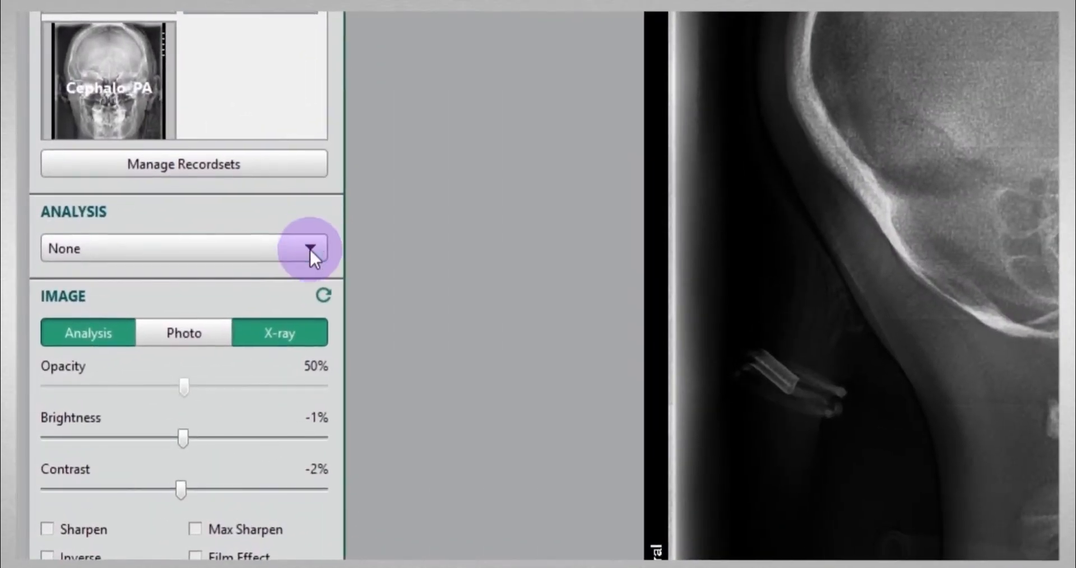
# Display the Ricketts analysis on the traced lateral cephalogram, followed by the Steiner analysis.
pyautogui.click(163, 317)
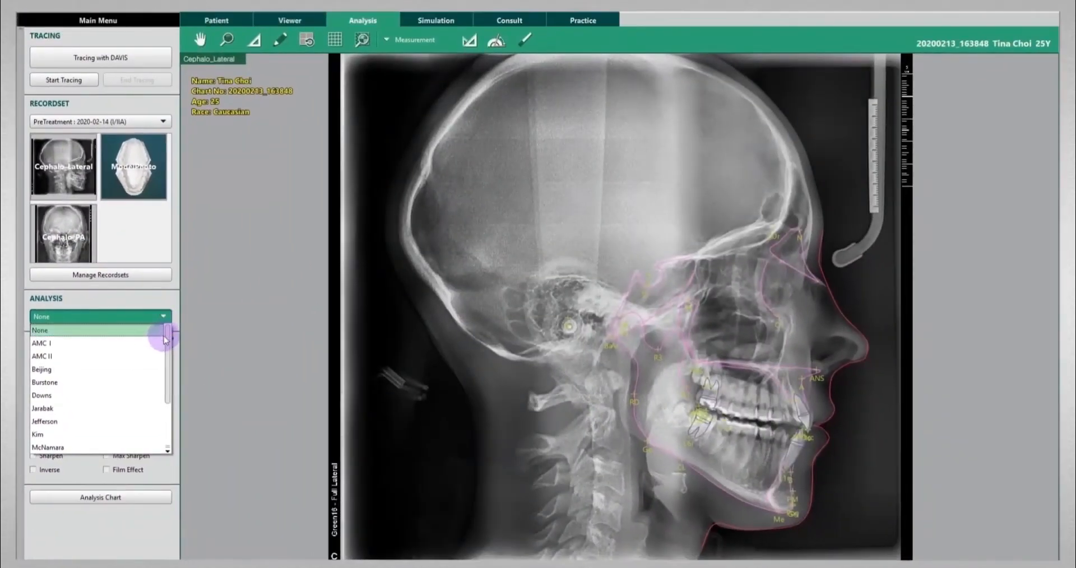
pyautogui.moveTo(170, 365); pyautogui.dragTo(164, 409)
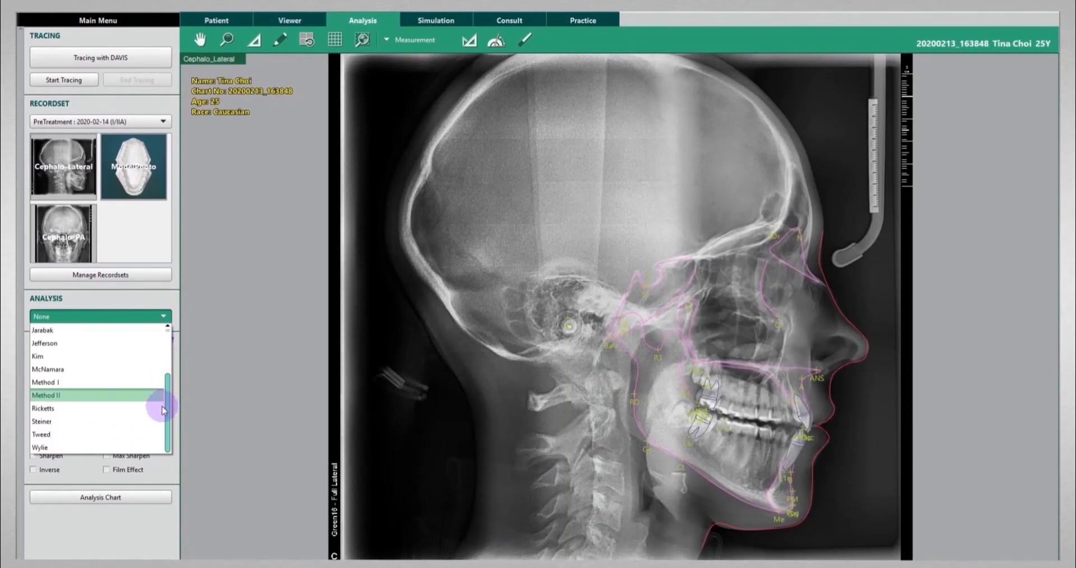
pyautogui.click(65, 411)
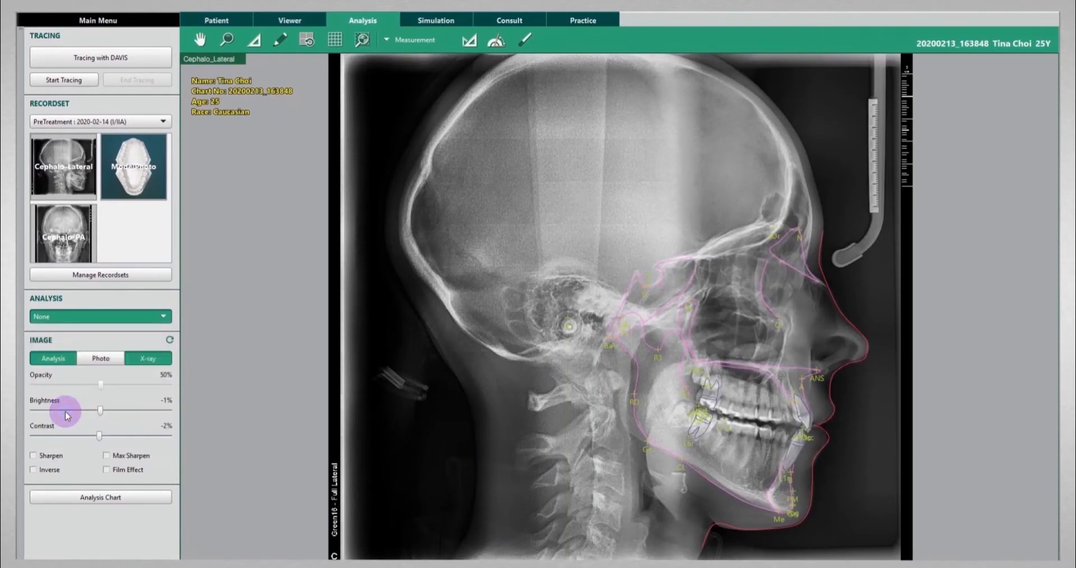
pyautogui.click(164, 318)
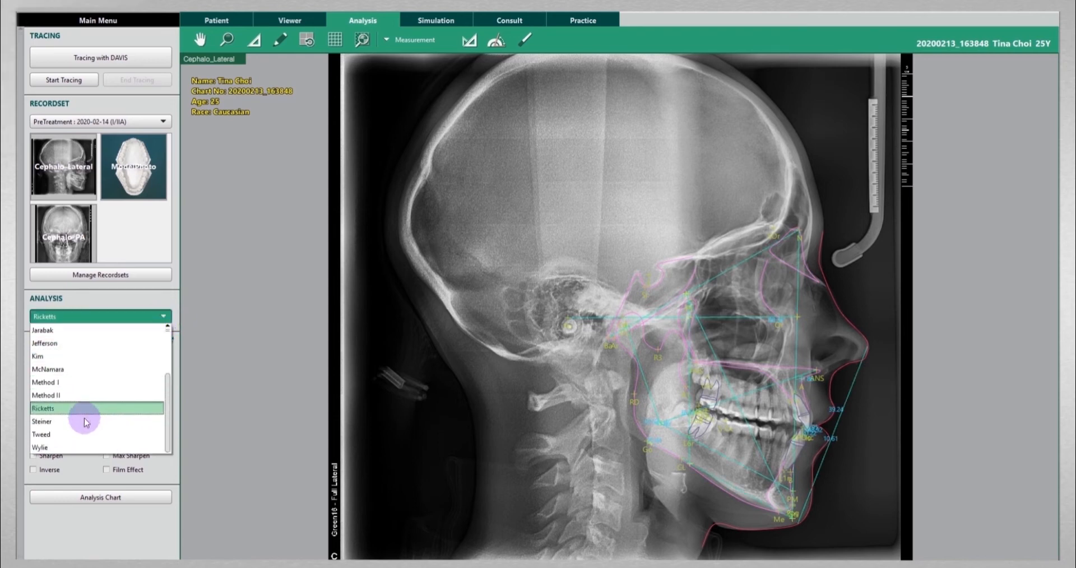
pyautogui.click(84, 421)
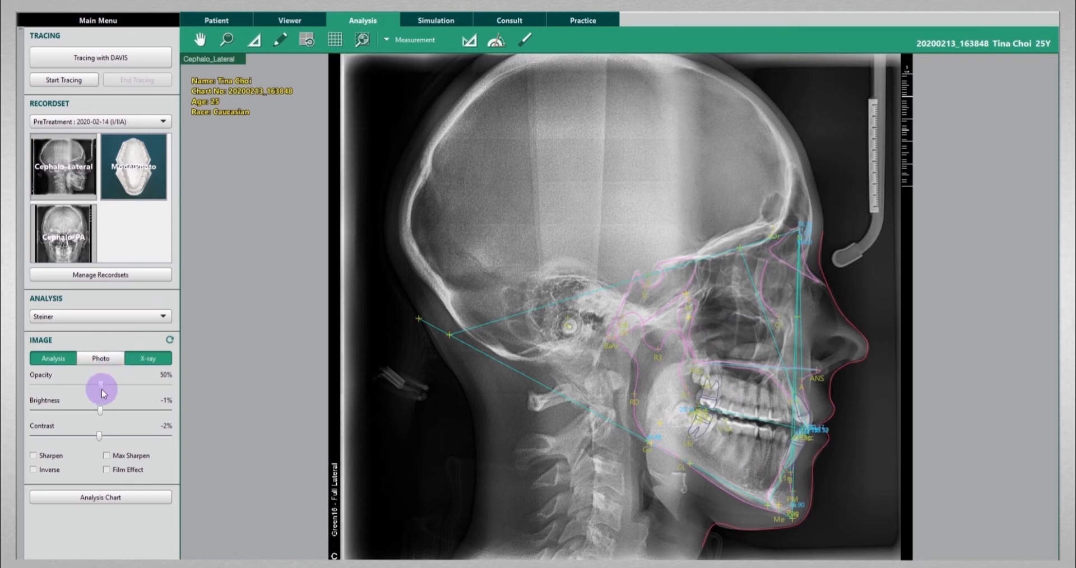
# Set the X-ray's brightness to 2% and contrast to -19%, and preview the Film Effect filter.
pyautogui.moveTo(99, 412)
pyautogui.mouseDown()
pyautogui.moveTo(144, 413)
pyautogui.moveTo(100, 413)
pyautogui.mouseUp()
pyautogui.moveTo(100, 436); pyautogui.dragTo(136, 437)
pyautogui.moveTo(99, 428)
pyautogui.mouseDown()
pyautogui.moveTo(52, 424)
pyautogui.moveTo(88, 428)
pyautogui.mouseUp()
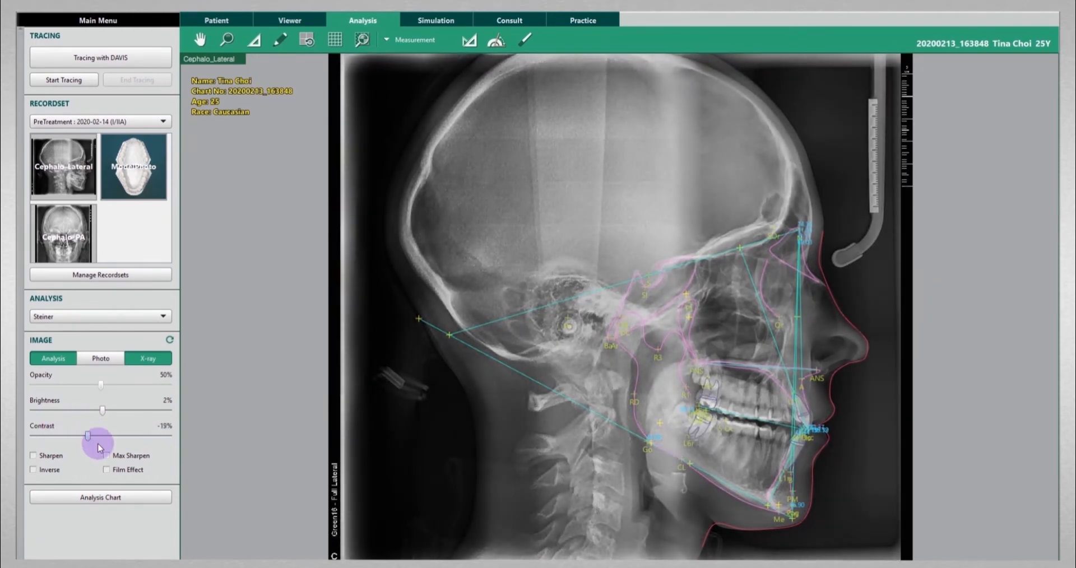
pyautogui.click(106, 470)
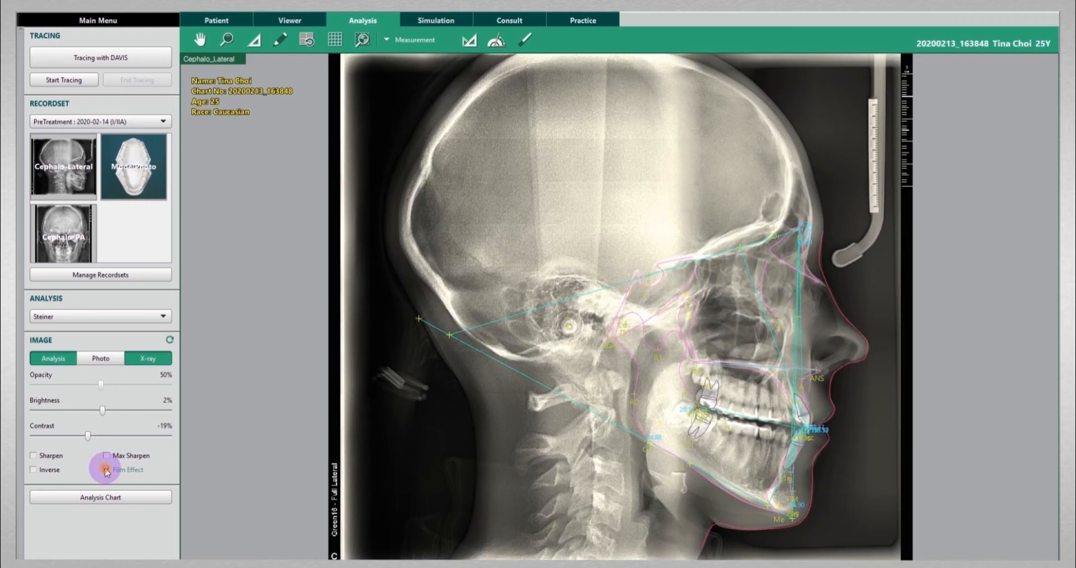
pyautogui.click(107, 470)
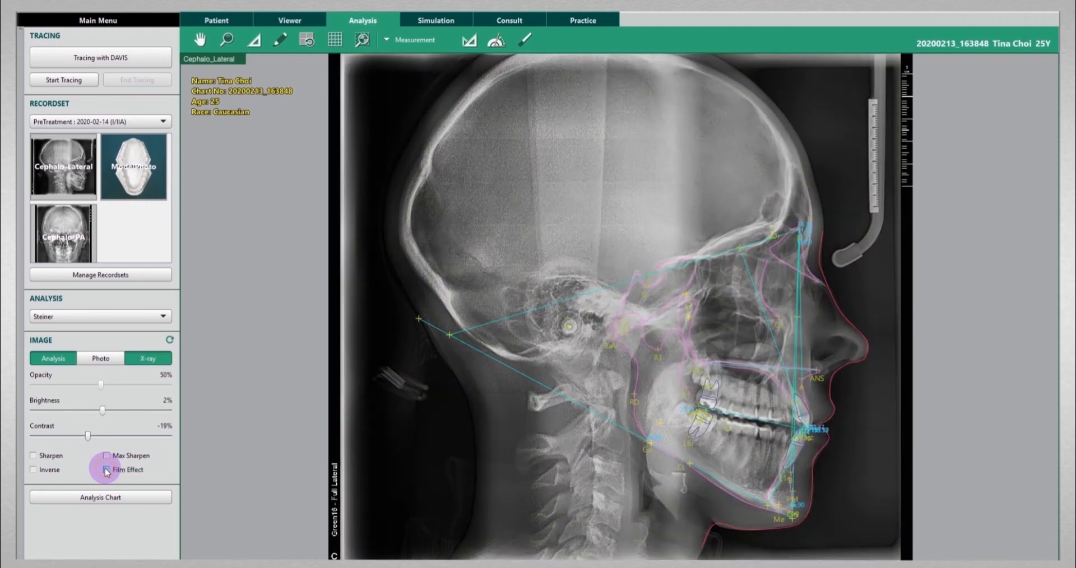
# Overlay the profile photo on the traced X-ray at 50% opacity.
pyautogui.click(102, 359)
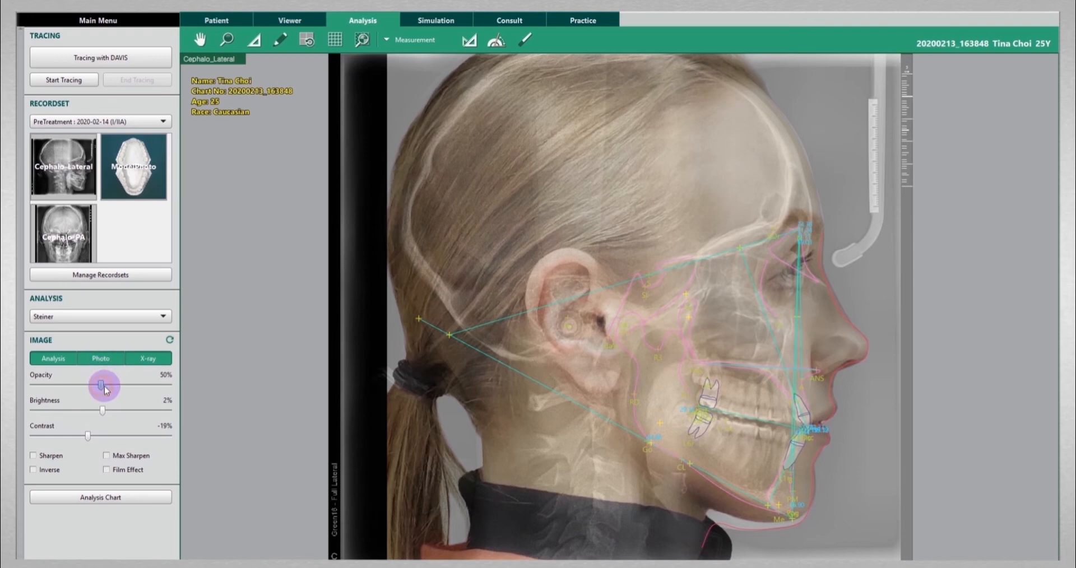
pyautogui.moveTo(110, 389)
pyautogui.mouseDown()
pyautogui.moveTo(164, 387)
pyautogui.moveTo(107, 390)
pyautogui.mouseUp()
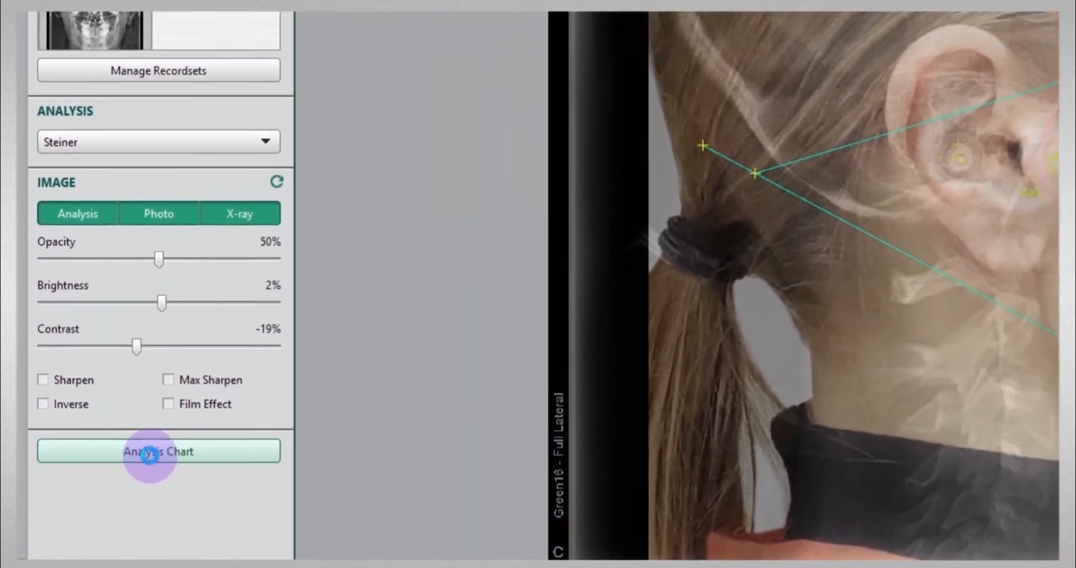
# Open the analysis chart for the PreTreatment recordset and show its Jefferson lateral analysis.
pyautogui.click(173, 435)
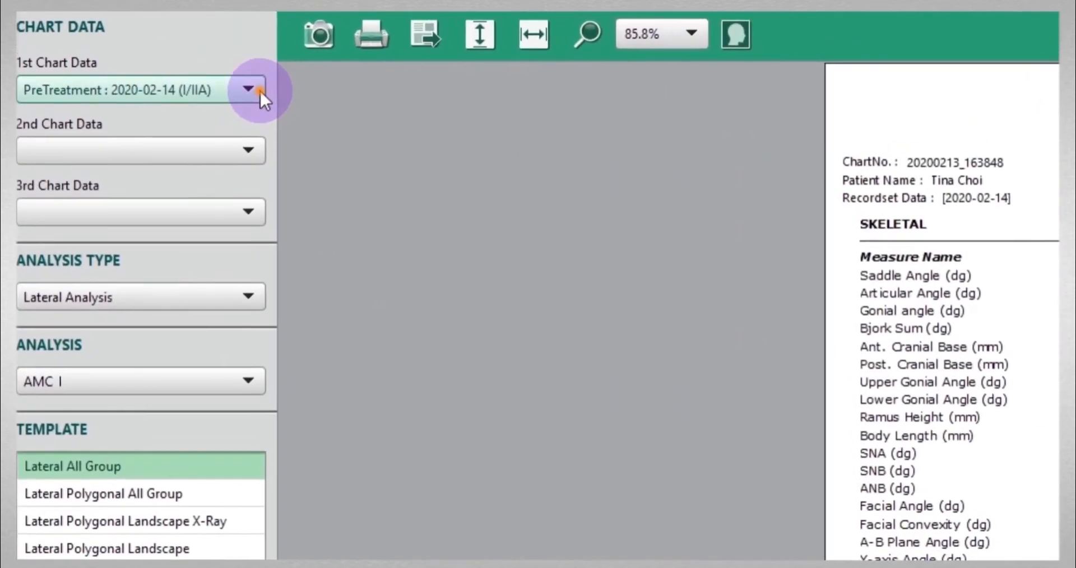
pyautogui.click(138, 52)
pyautogui.click(137, 52)
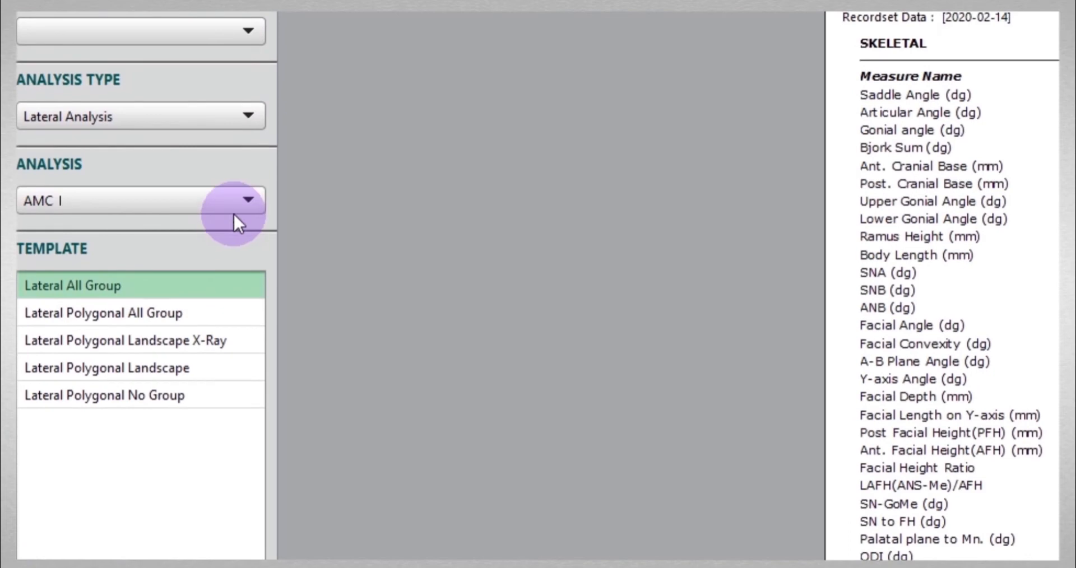
pyautogui.click(249, 284)
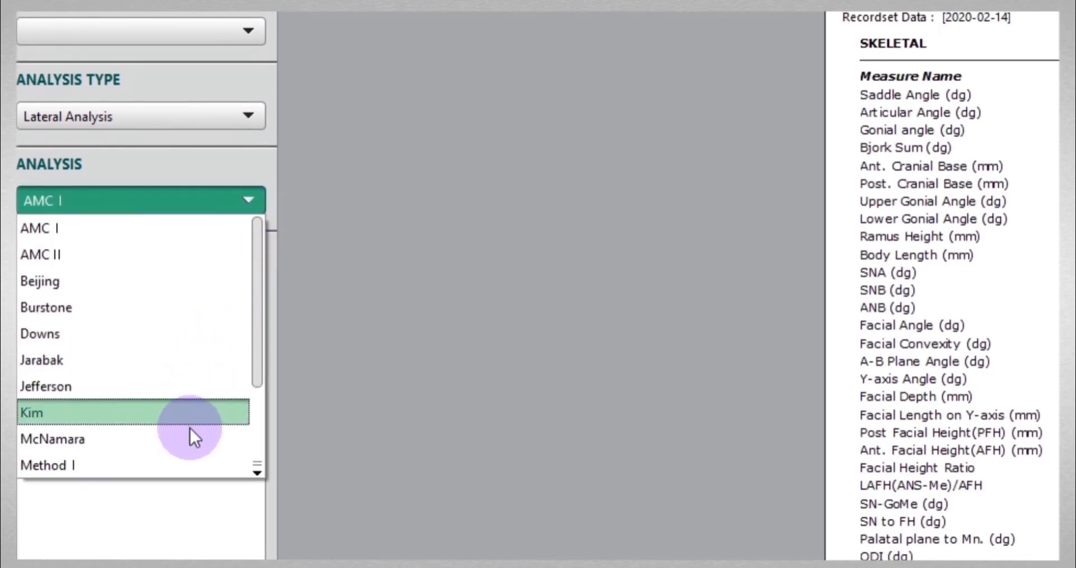
pyautogui.click(192, 390)
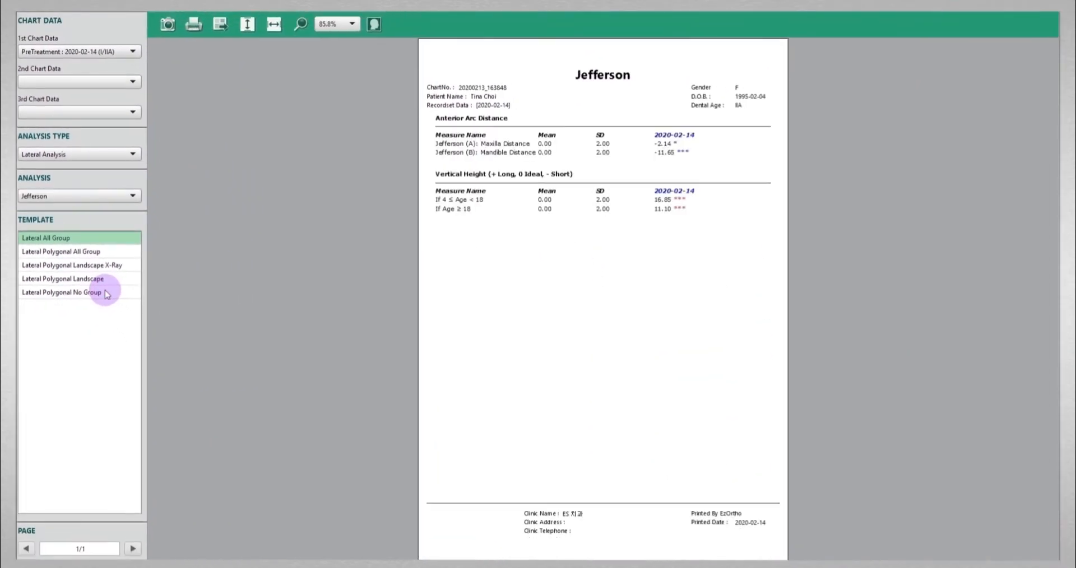
# Switch the analysis chart of the PreTreatment recordset to the Steiner lateral analysis.
pyautogui.click(136, 201)
pyautogui.scroll(-2, 103, 288)
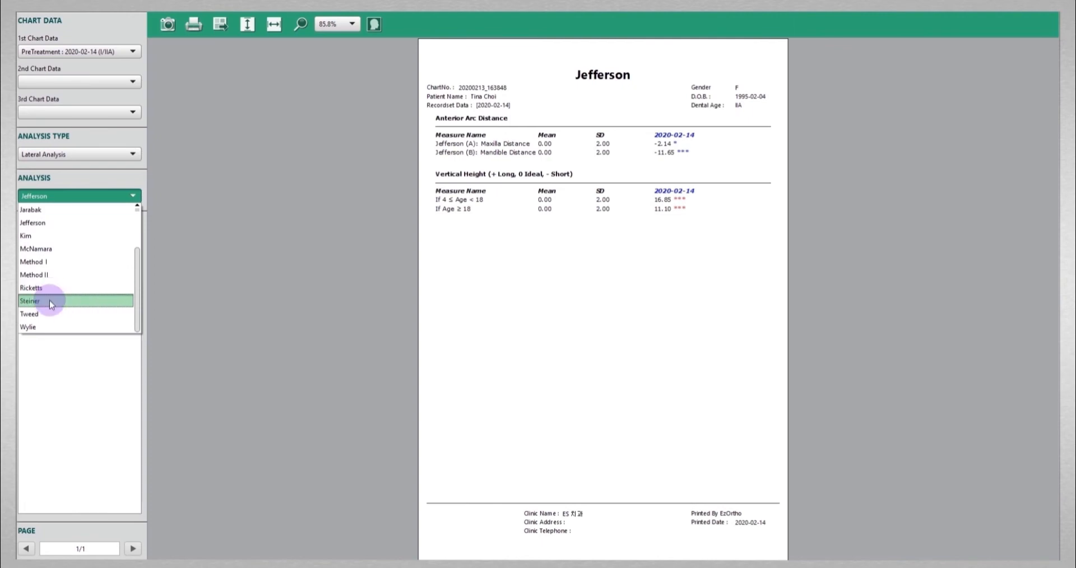
pyautogui.press('Escape')
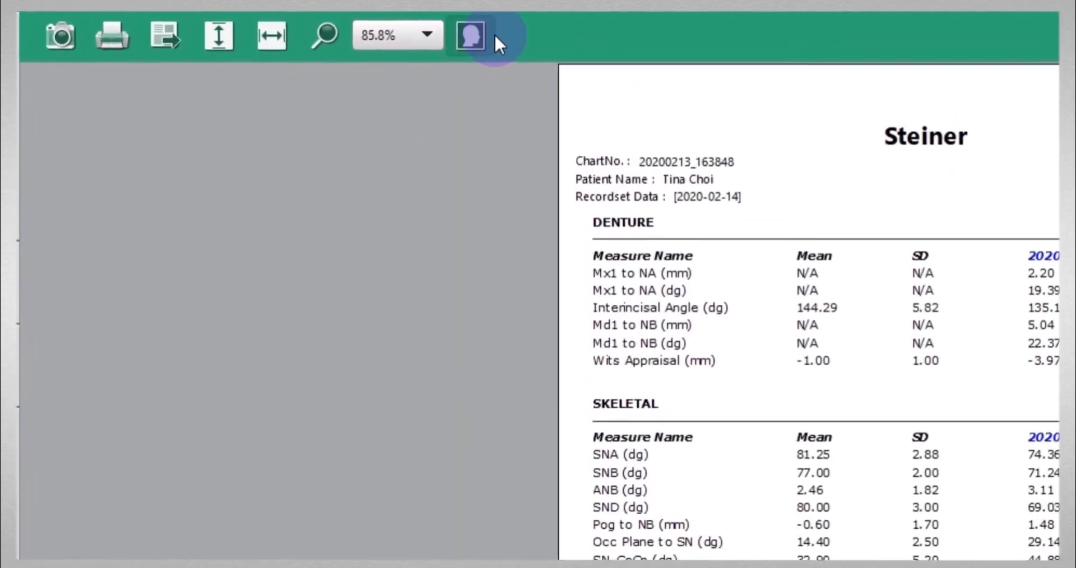
pyautogui.click(481, 37)
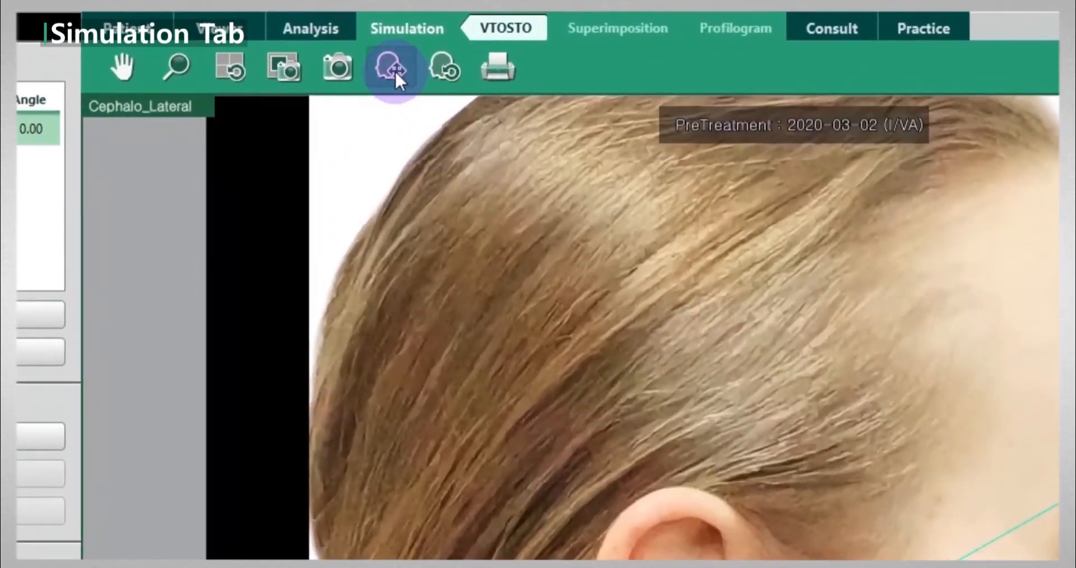
# In the VTO/STO simulation, start profile-line editing and select the upper and lower facial profile curves to reveal their control points, then leave editing.
pyautogui.click(394, 69)
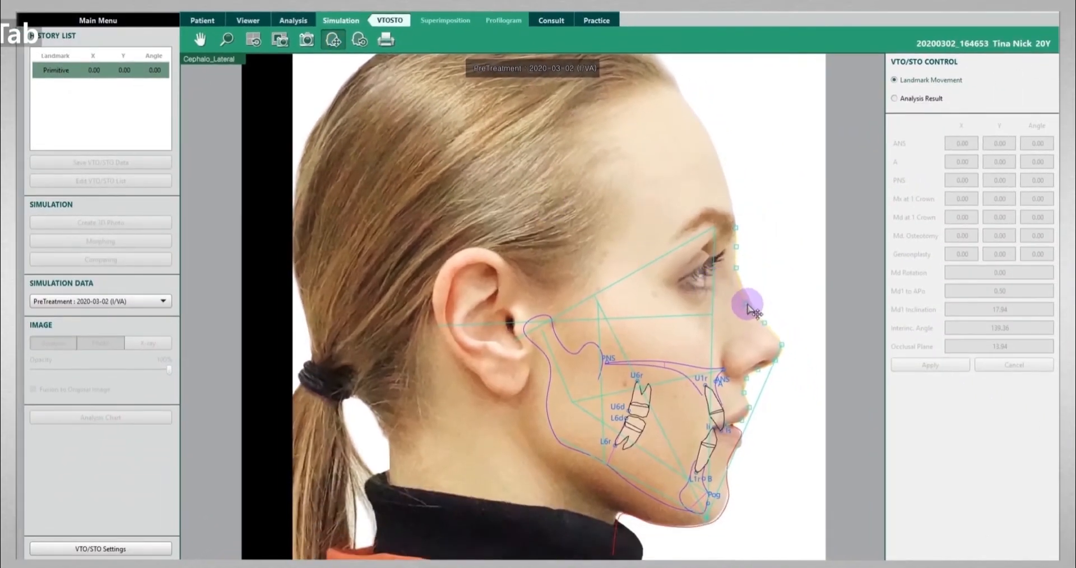
pyautogui.click(747, 305)
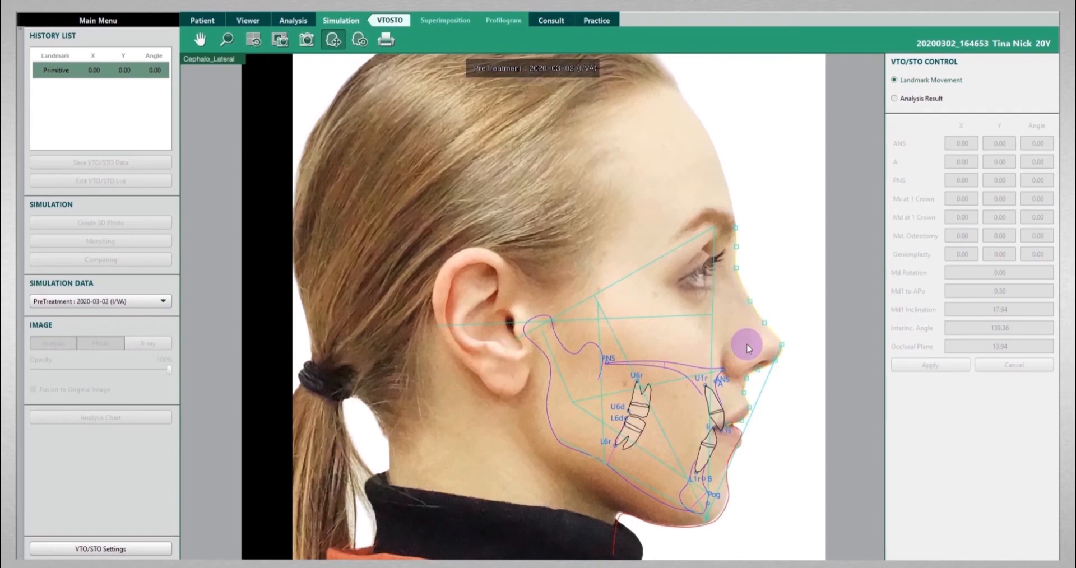
pyautogui.click(735, 448)
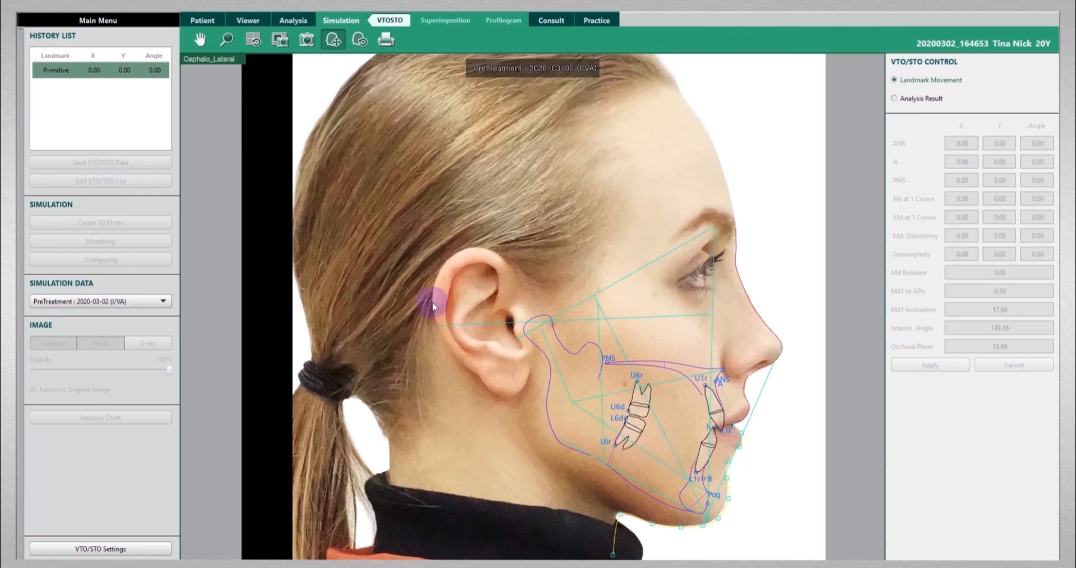
pyautogui.click(330, 47)
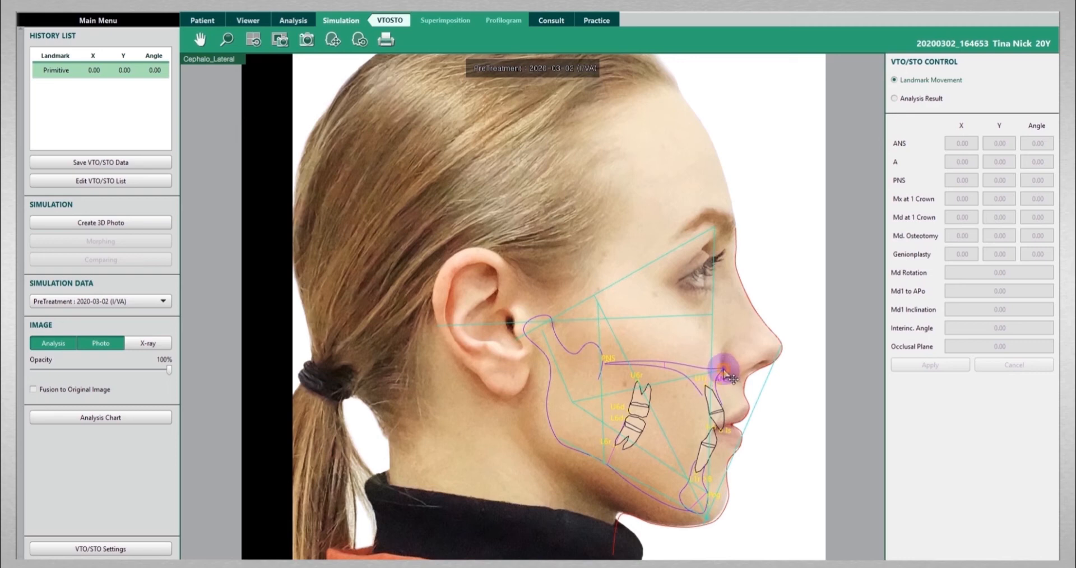
# Move the ANS landmark by X -16, Y 22 and Pog by X -22, Y -22, and save the simulation as VTO/STO1.
pyautogui.moveTo(724, 371); pyautogui.dragTo(719, 380)
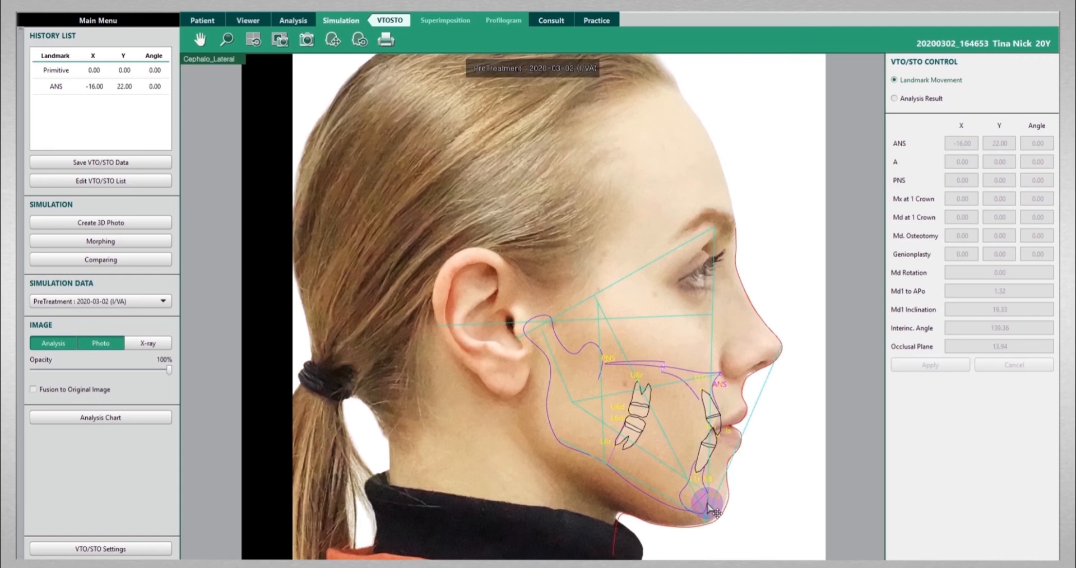
pyautogui.moveTo(712, 507); pyautogui.dragTo(661, 499)
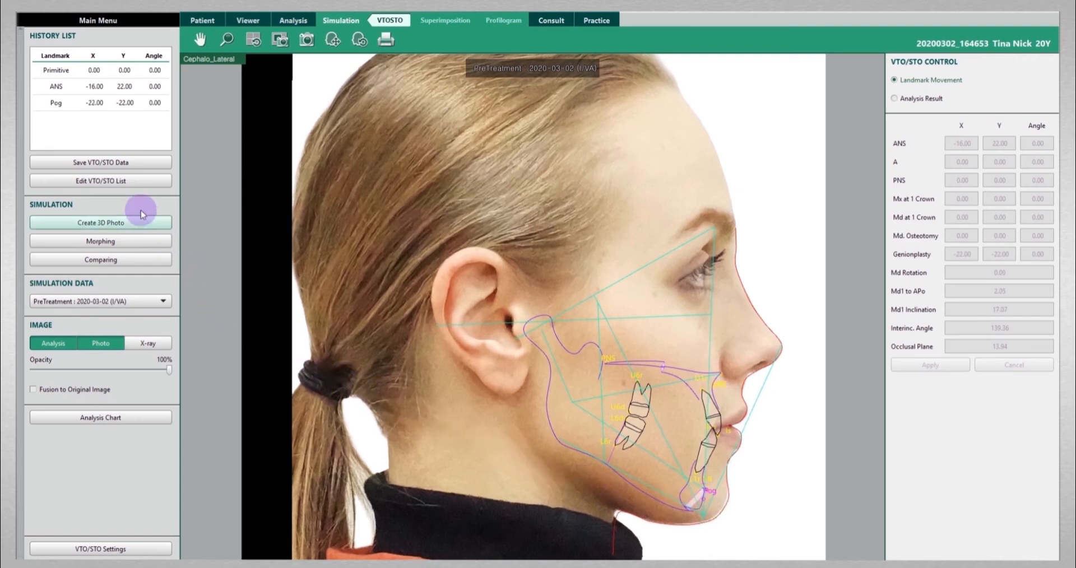
pyautogui.click(125, 167)
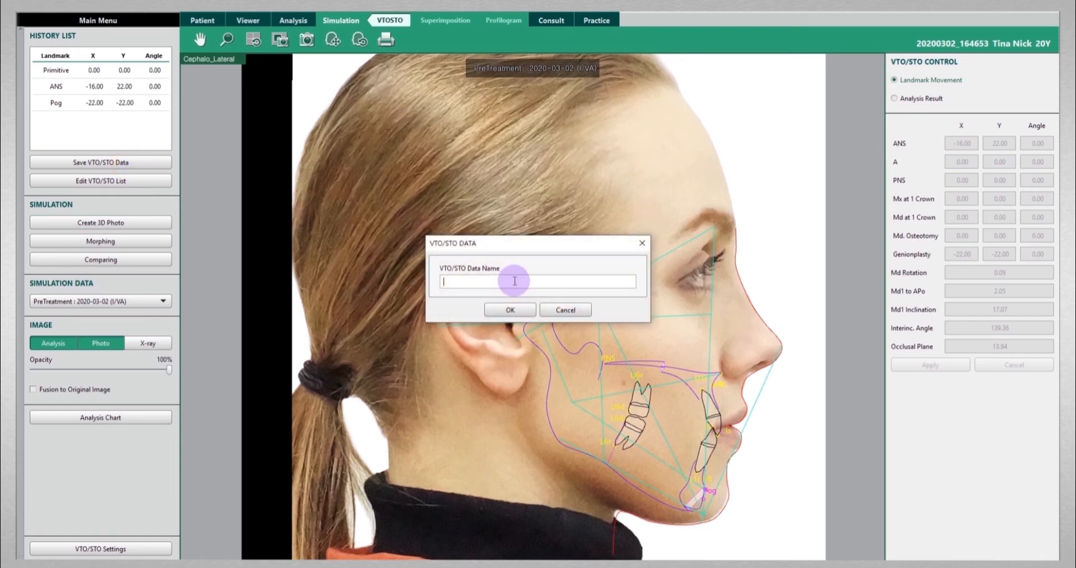
pyautogui.click(508, 309)
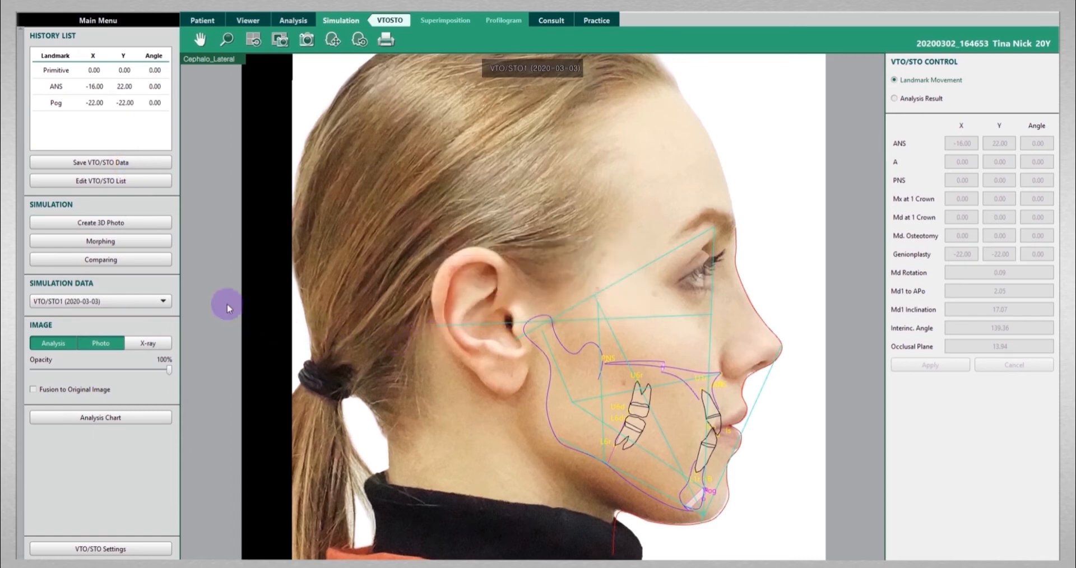
# Preview the morphing of the VTO/STO1 simulation, and compare it side by side with the PreTreatment profile.
pyautogui.click(156, 245)
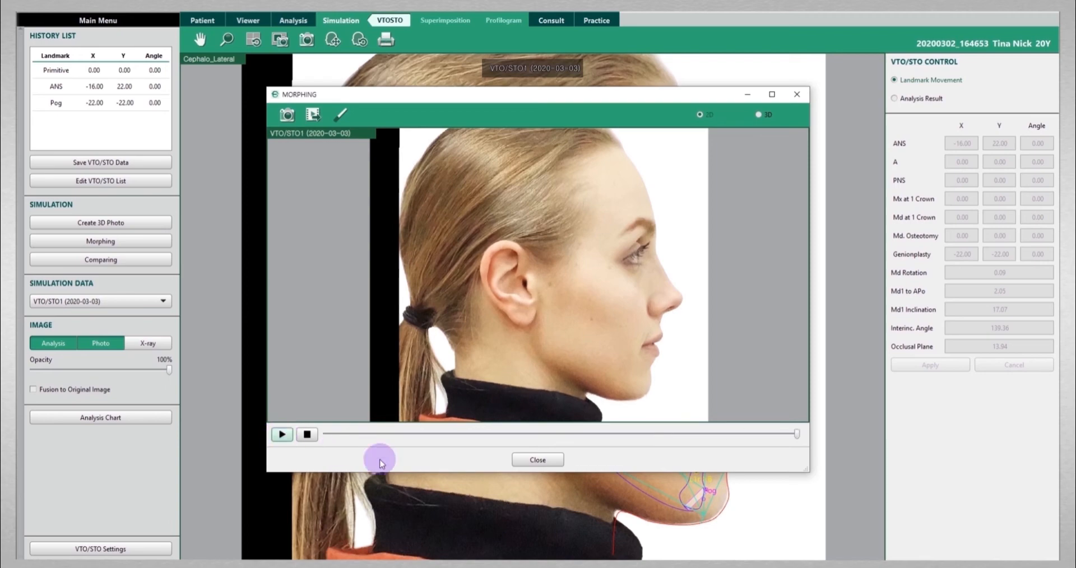
pyautogui.click(539, 461)
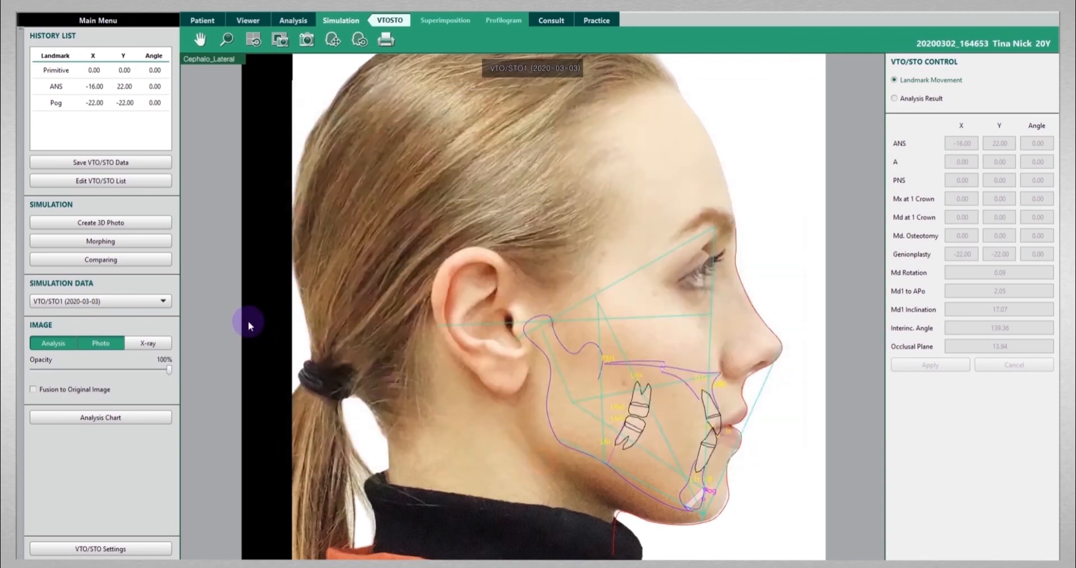
pyautogui.click(153, 262)
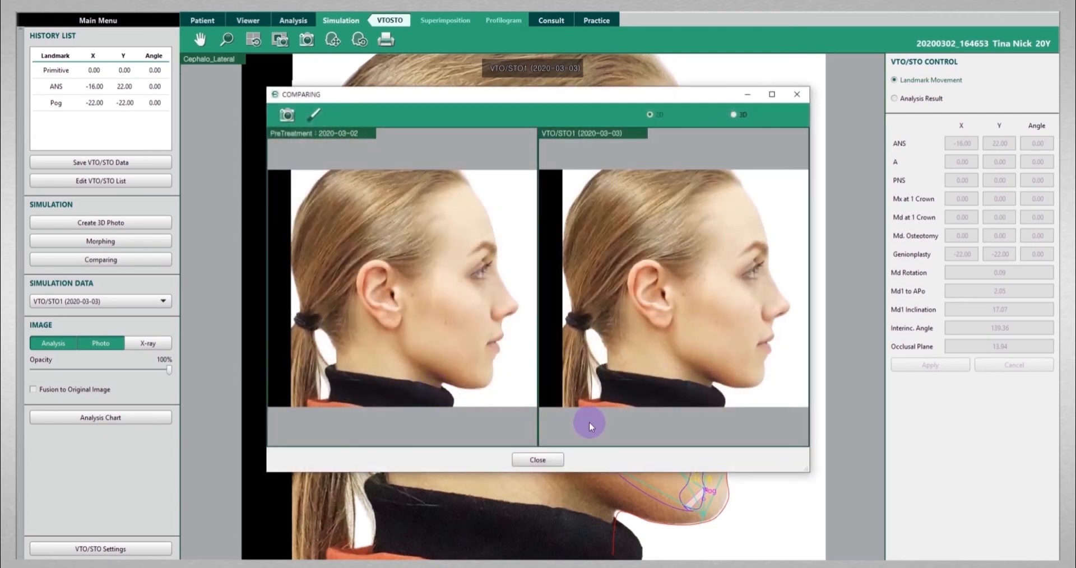
pyautogui.click(539, 459)
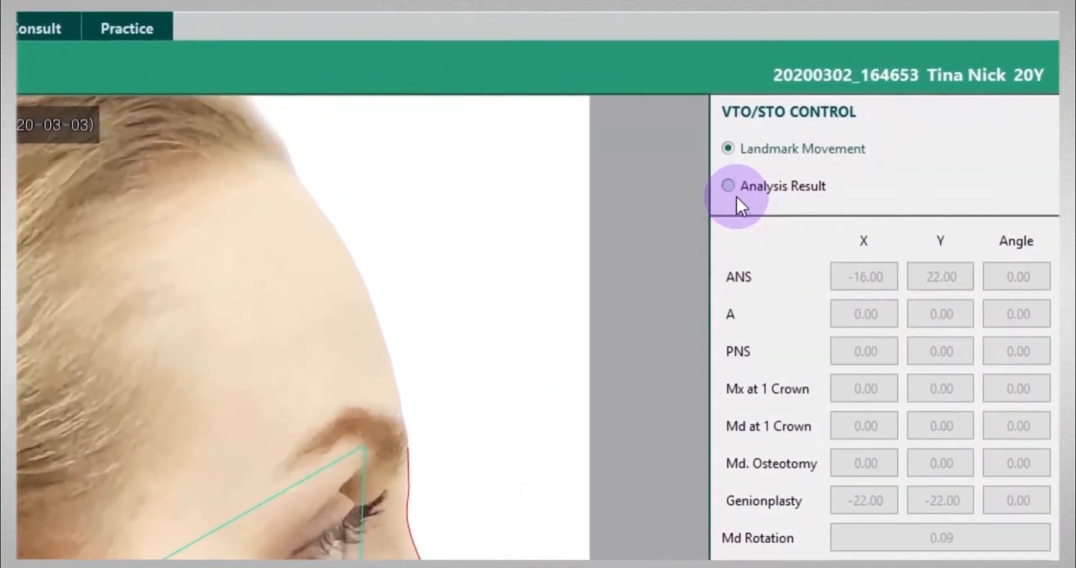
# Show the simulation's before and after analysis results for the Jarabak analysis, followed by McNamara.
pyautogui.click(730, 190)
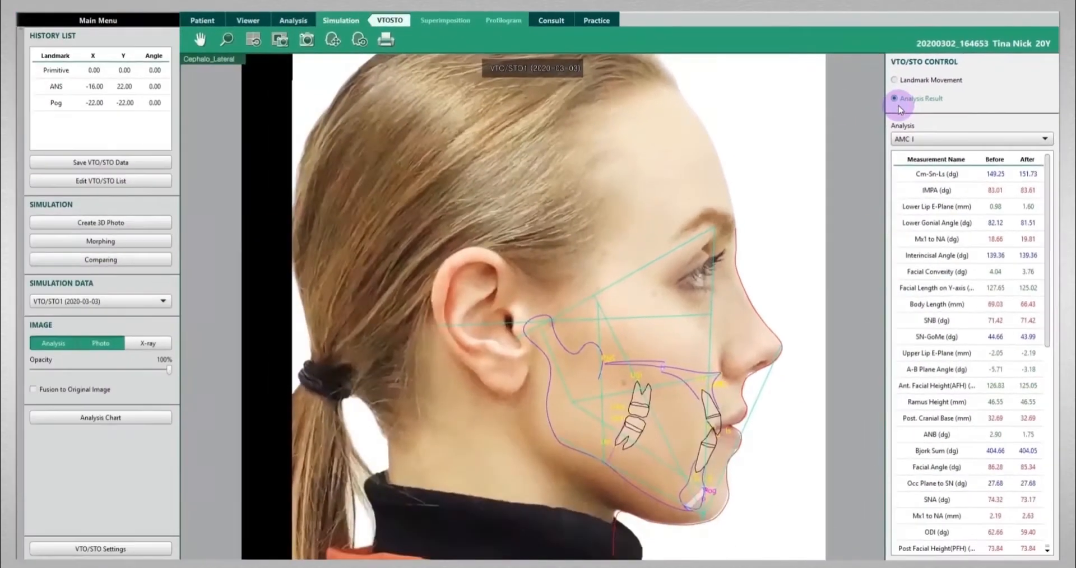
pyautogui.click(907, 140)
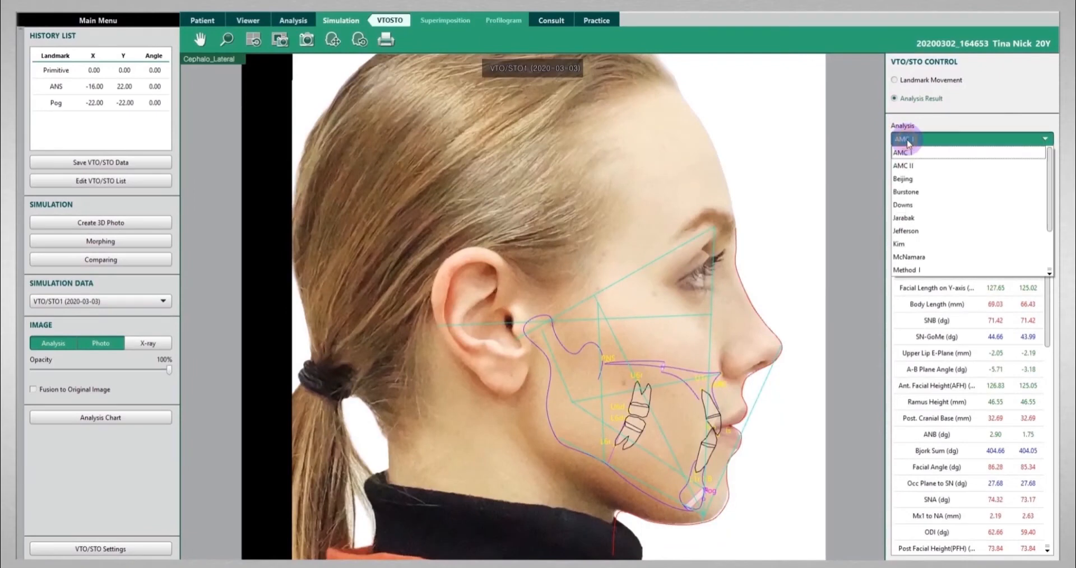
pyautogui.click(911, 219)
pyautogui.click(913, 149)
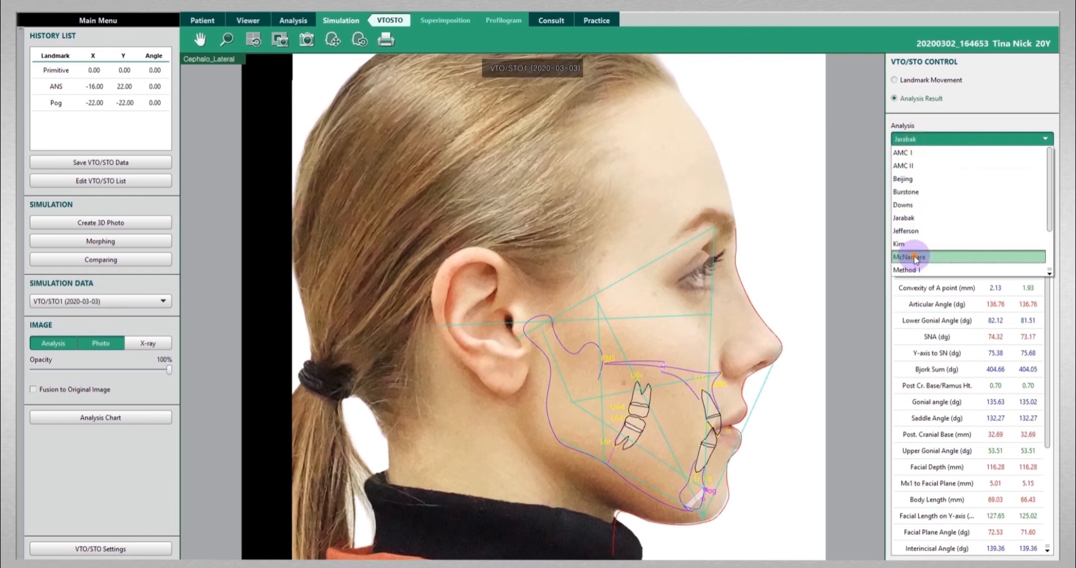
pyautogui.click(915, 259)
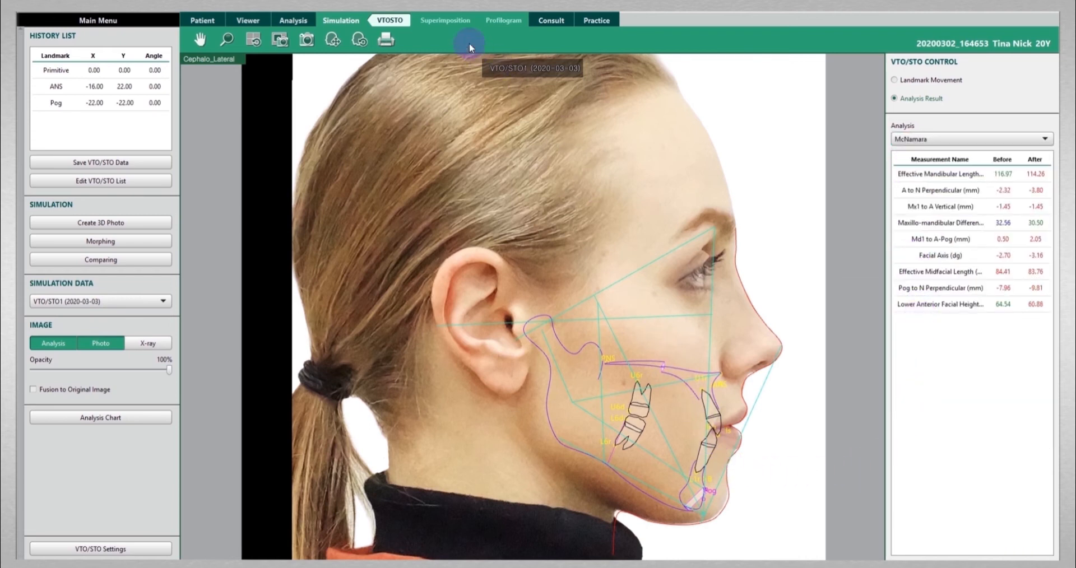
# Superimpose VTO/STO1 on the PreTreatment tracing using Parallelize ANS-PNS at ANS, followed by Parallelize Corpus axis at PM.
pyautogui.click(447, 20)
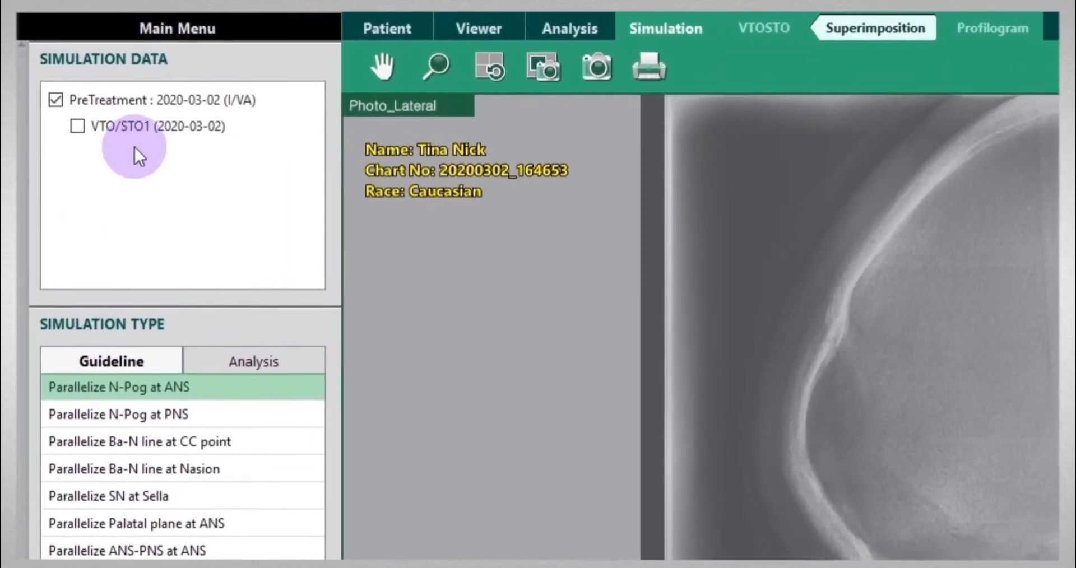
pyautogui.click(48, 69)
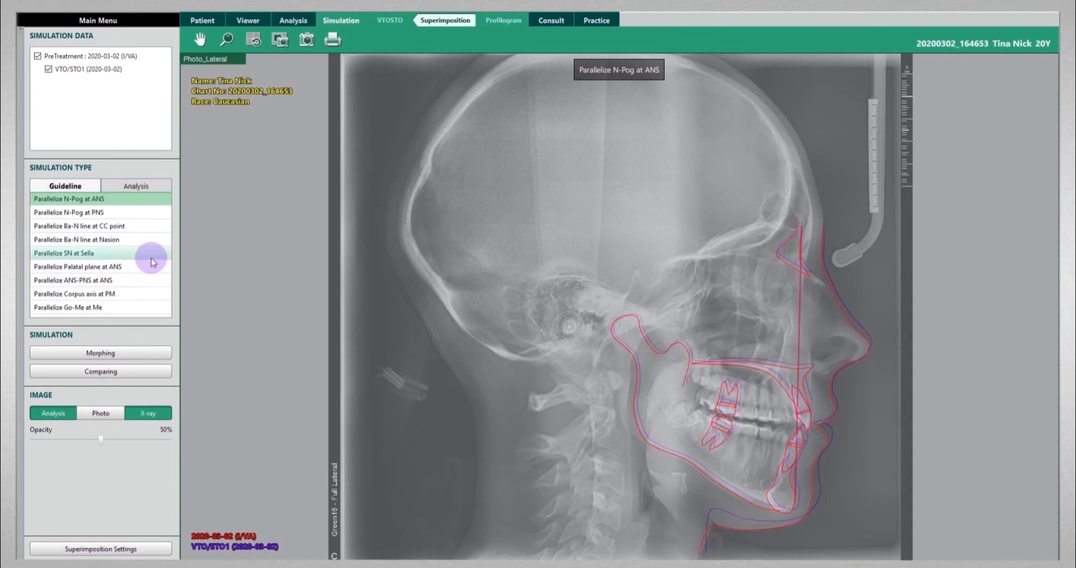
pyautogui.click(124, 281)
pyautogui.click(124, 295)
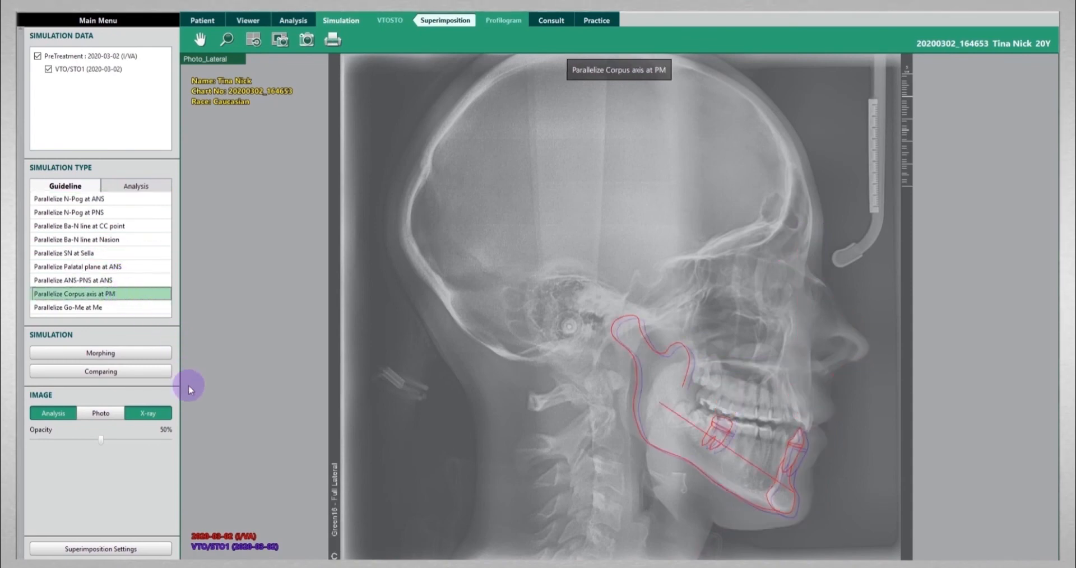
# Overlay the lateral photo on the superimposition at 79% opacity, then hide the X-ray and the photo to leave only the tracings.
pyautogui.click(110, 421)
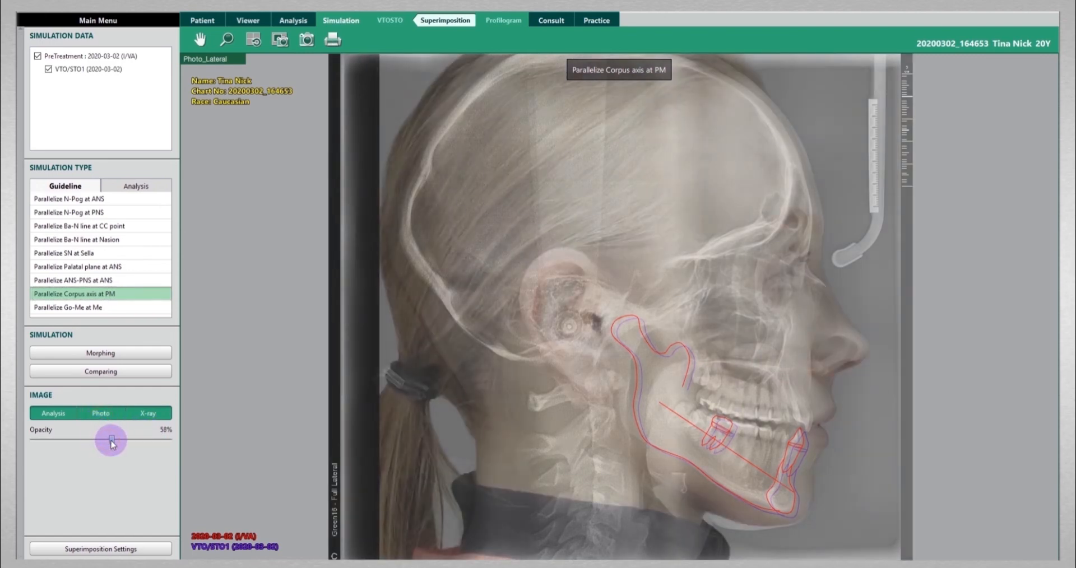
pyautogui.moveTo(124, 441); pyautogui.dragTo(133, 442)
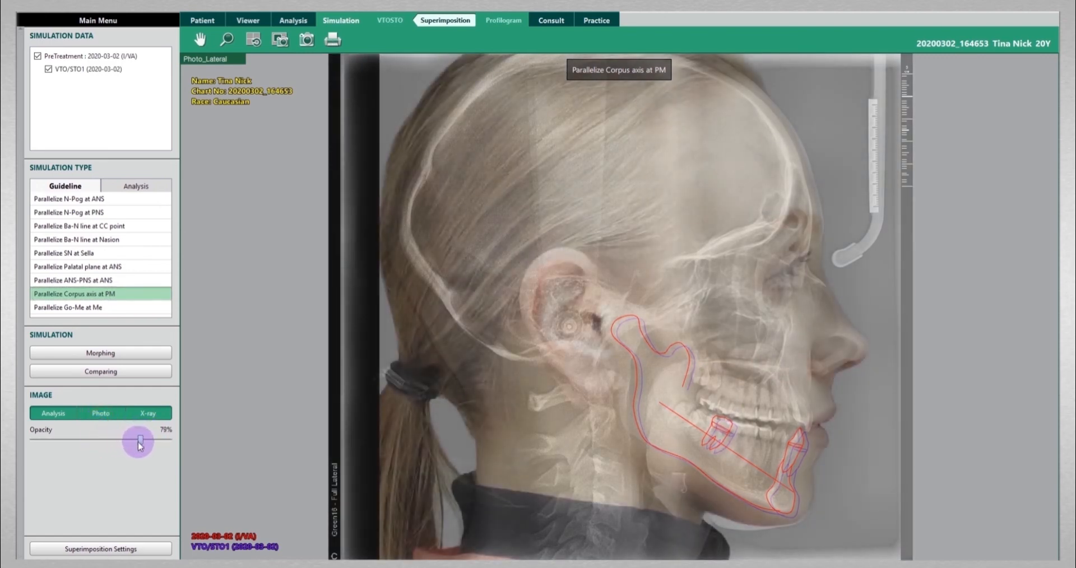
pyautogui.click(149, 415)
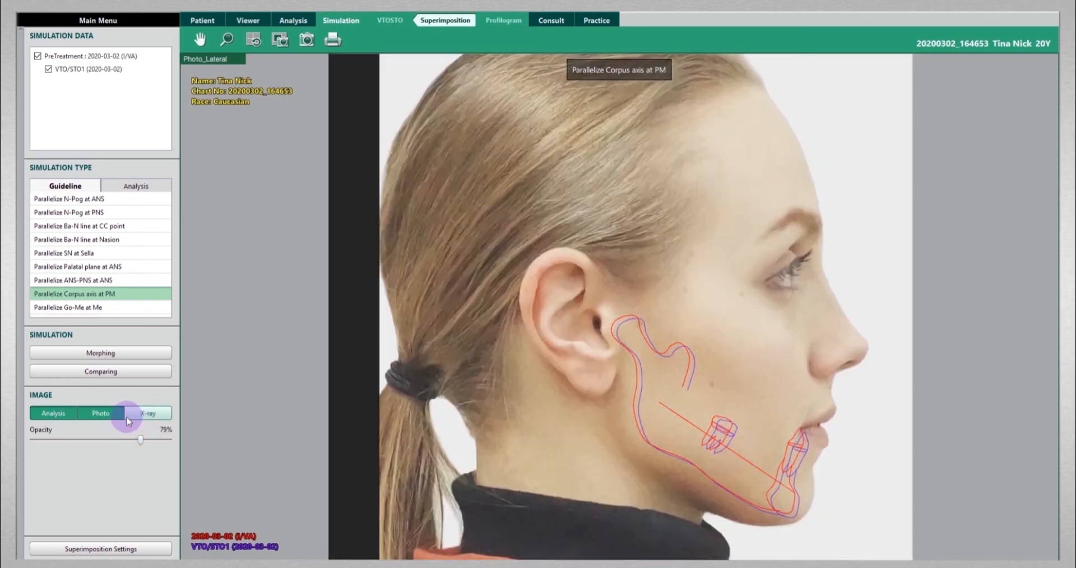
pyautogui.click(103, 415)
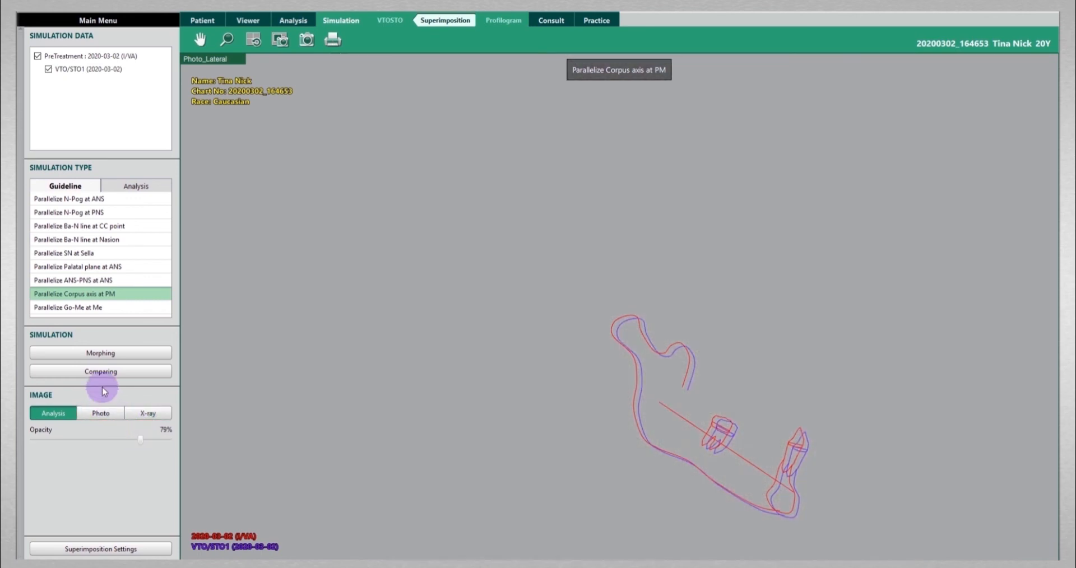
pyautogui.click(104, 313)
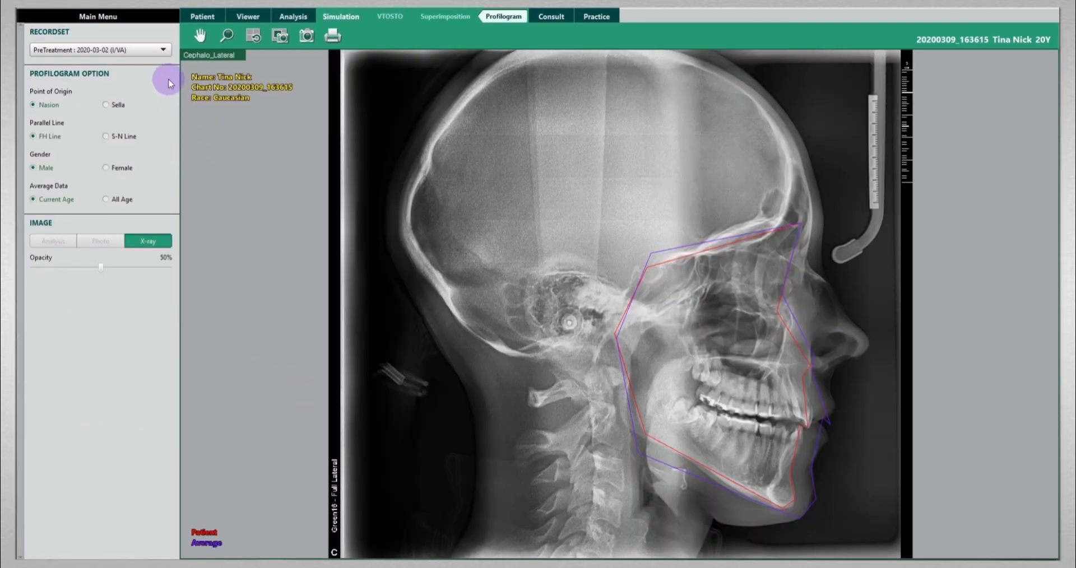
# Set the PreTreatment profilogram to Nasion origin, S-N Line parallel, Female gender and All Age average data, trying Sella as origin on the way.
pyautogui.click(163, 51)
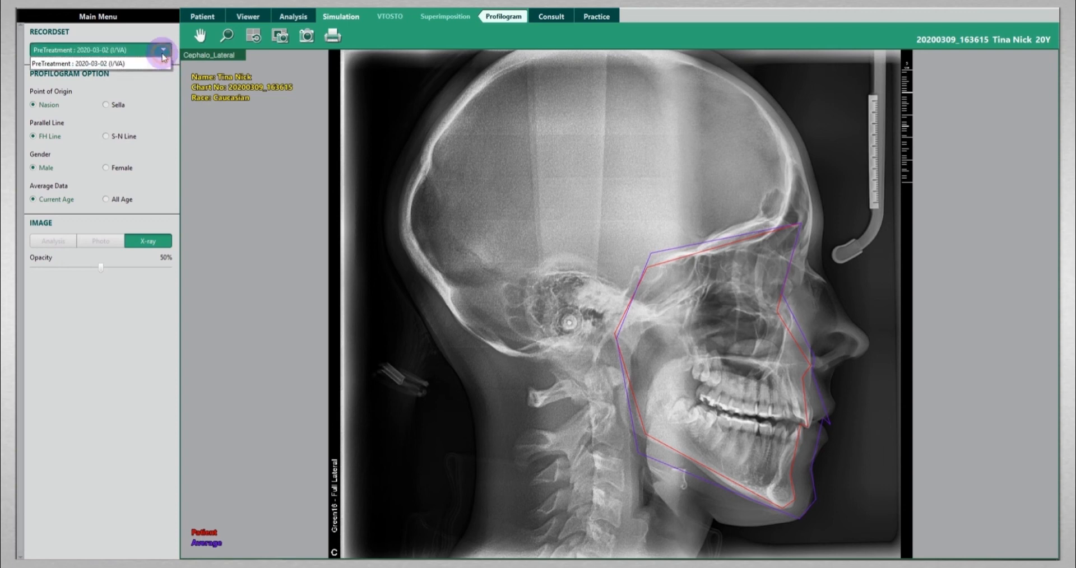
pyautogui.click(156, 64)
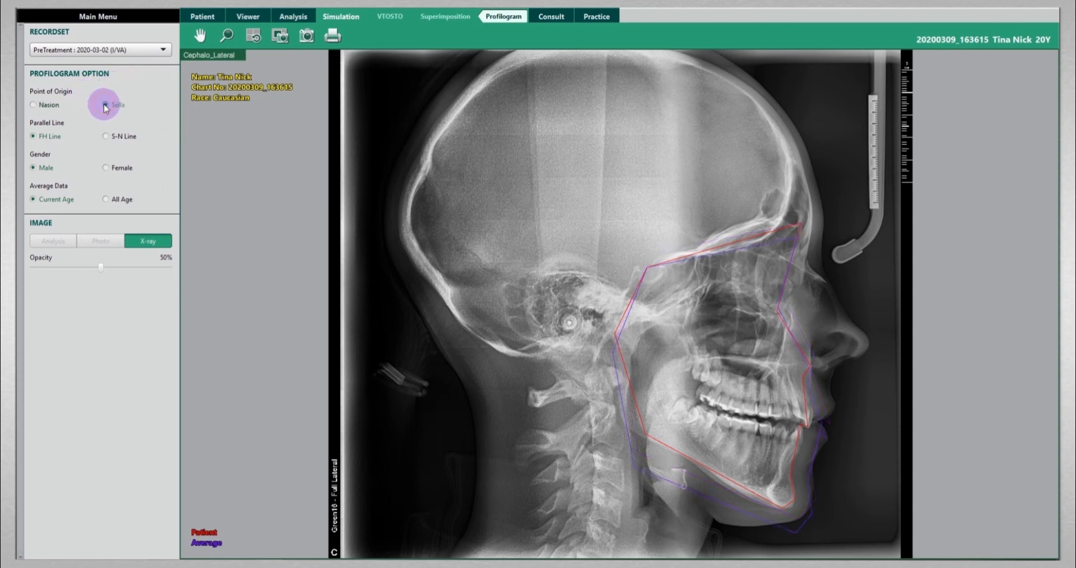
pyautogui.click(33, 106)
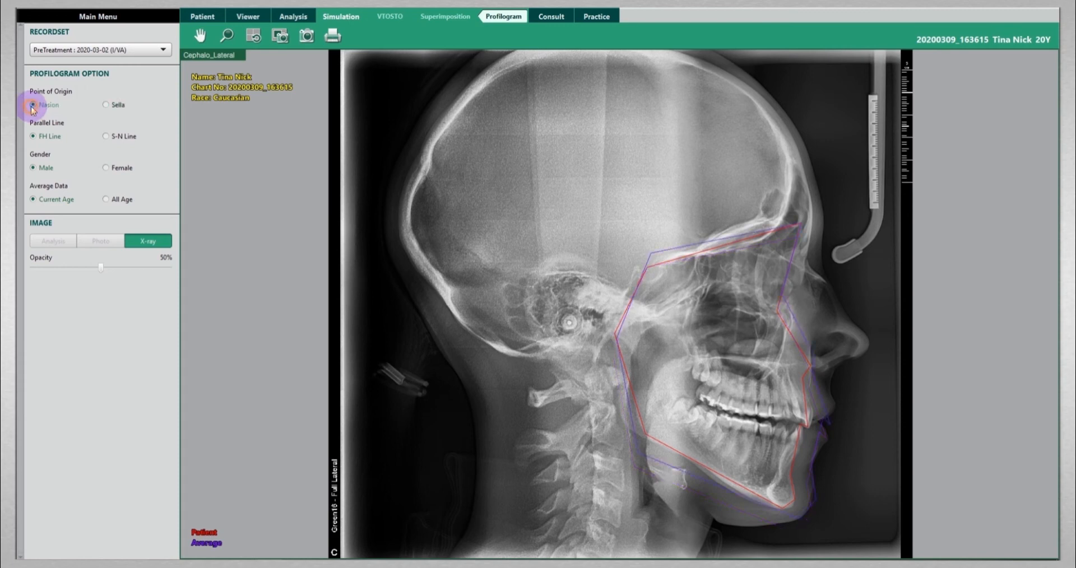
pyautogui.click(105, 137)
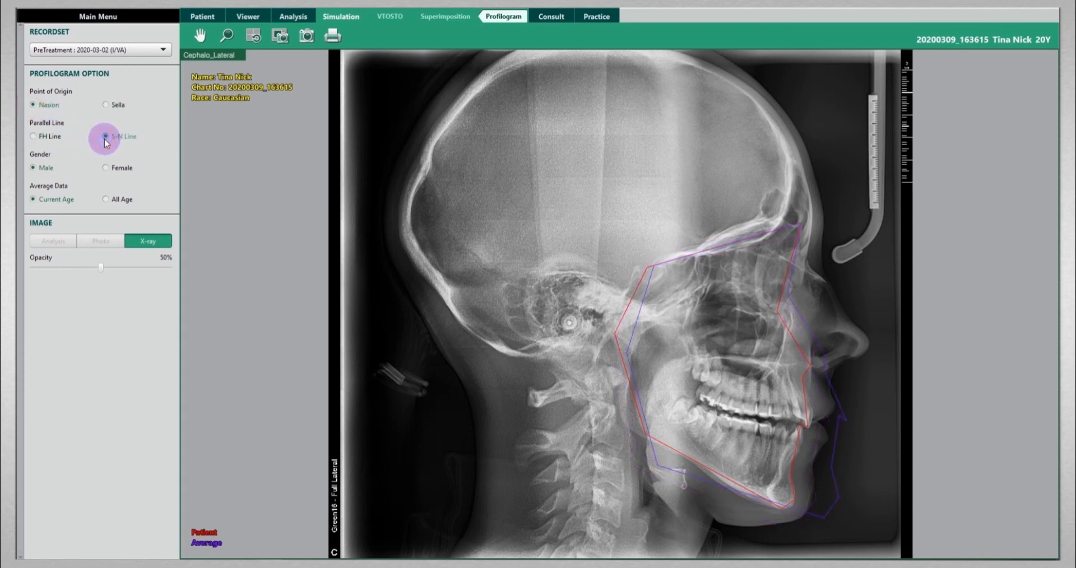
pyautogui.click(106, 168)
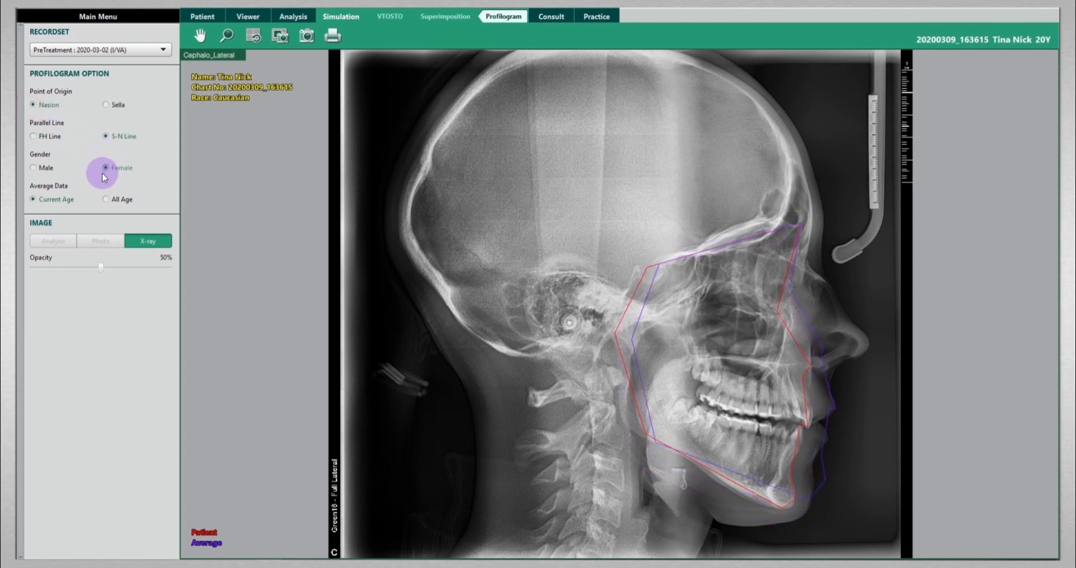
pyautogui.click(107, 200)
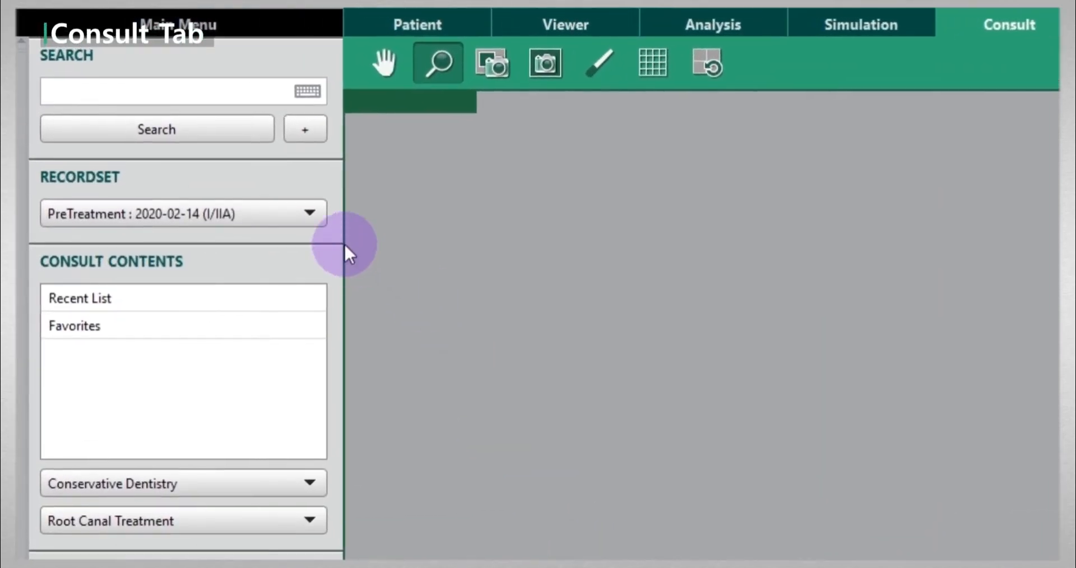
# Select the PreTreatment 2020-02-14 recordset for the patient consultation.
pyautogui.click(313, 215)
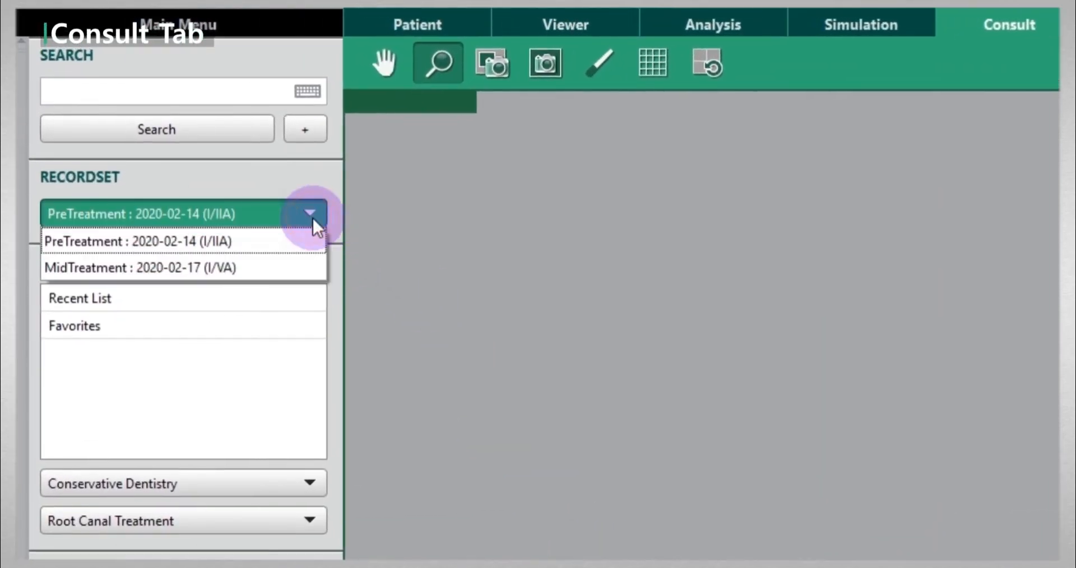
pyautogui.click(239, 250)
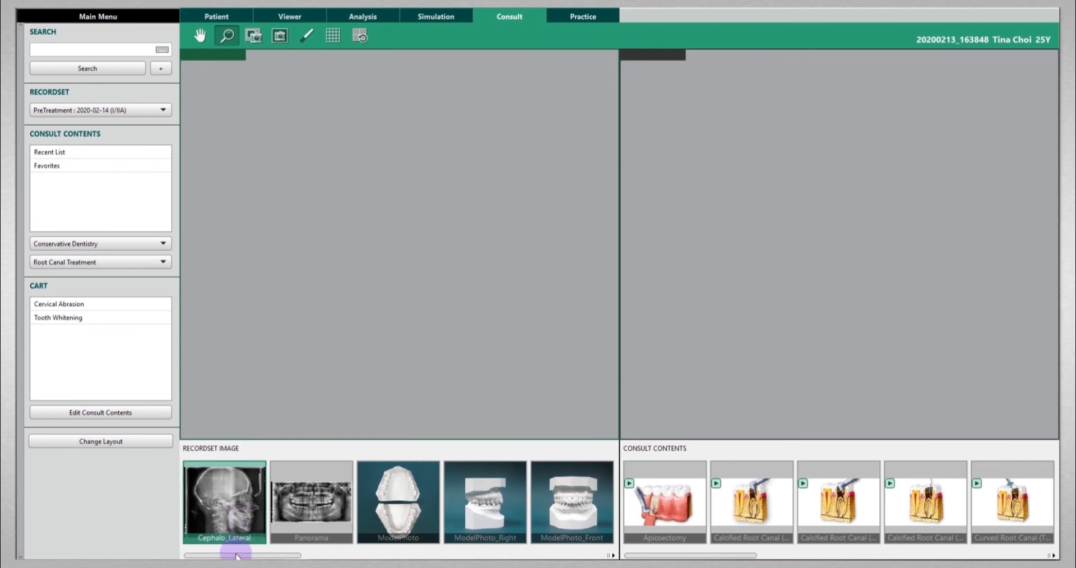
# Show the Cephalo_Lateral X-ray in one consult view and the Class I protrusioin1 animation from Orthodontics, Orthodontic Diagnosis in the other.
pyautogui.moveTo(271, 555); pyautogui.dragTo(233, 554)
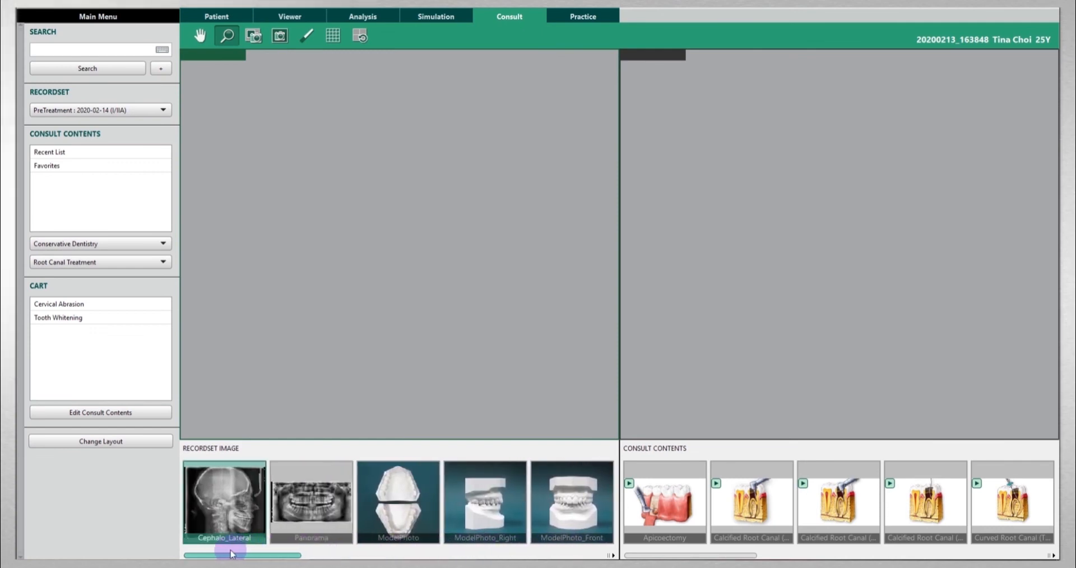
pyautogui.moveTo(218, 516); pyautogui.dragTo(247, 336)
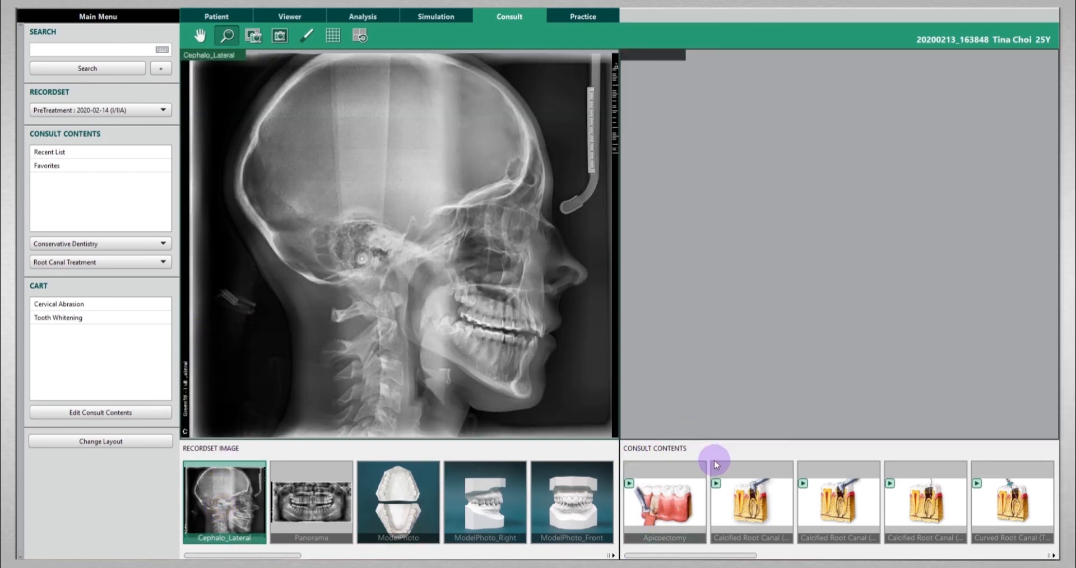
pyautogui.click(161, 243)
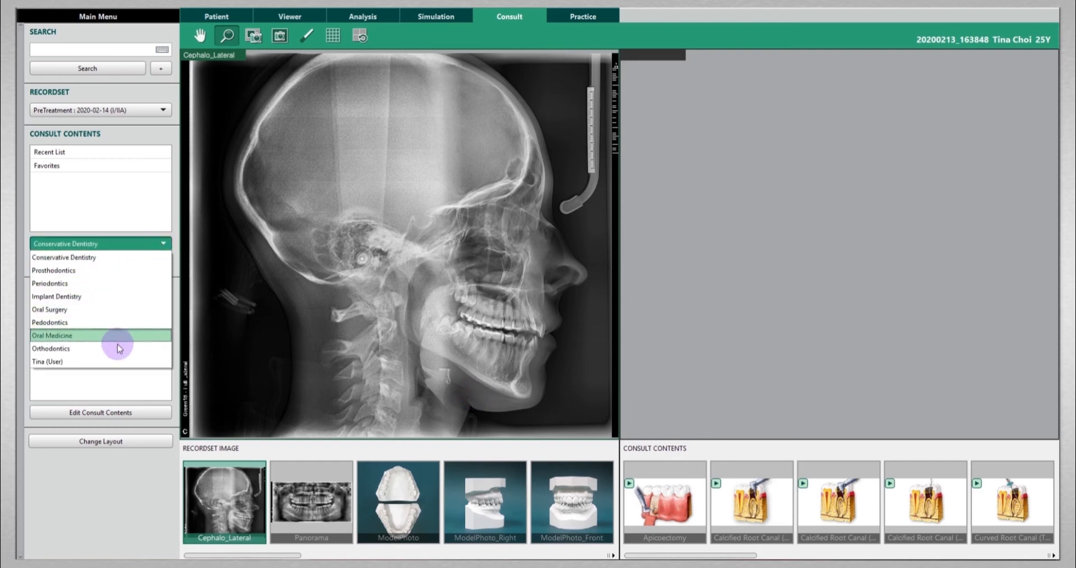
pyautogui.click(115, 347)
pyautogui.click(145, 262)
pyautogui.click(139, 270)
pyautogui.moveTo(745, 522); pyautogui.dragTo(739, 475)
pyautogui.moveTo(746, 406); pyautogui.dragTo(747, 407)
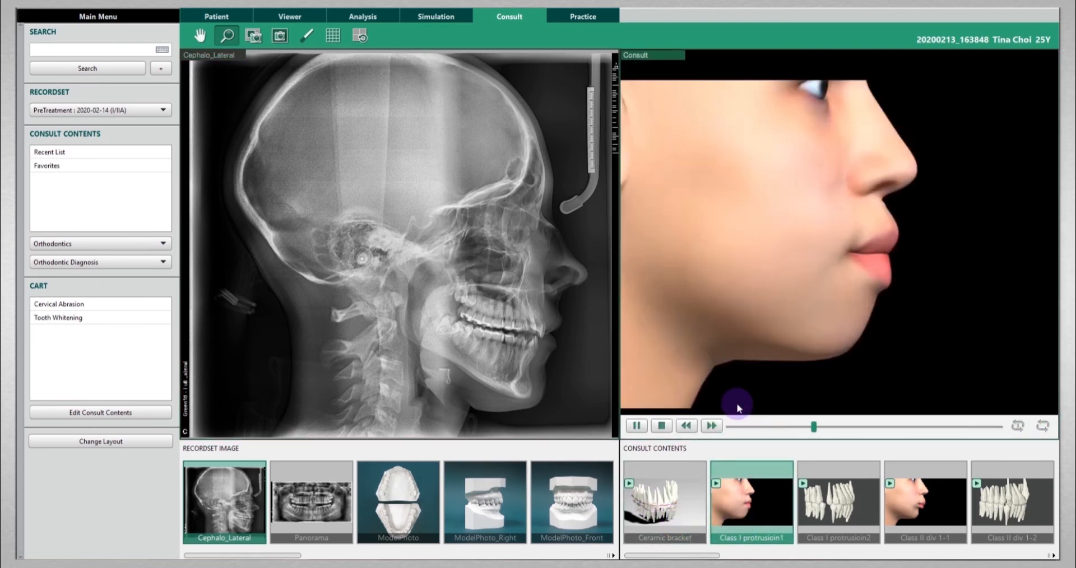
# Display the consultation in full screen, then shift the lateral X-ray slightly downward and zoom it out slightly.
pyautogui.rightClick(515, 357)
pyautogui.click(530, 362)
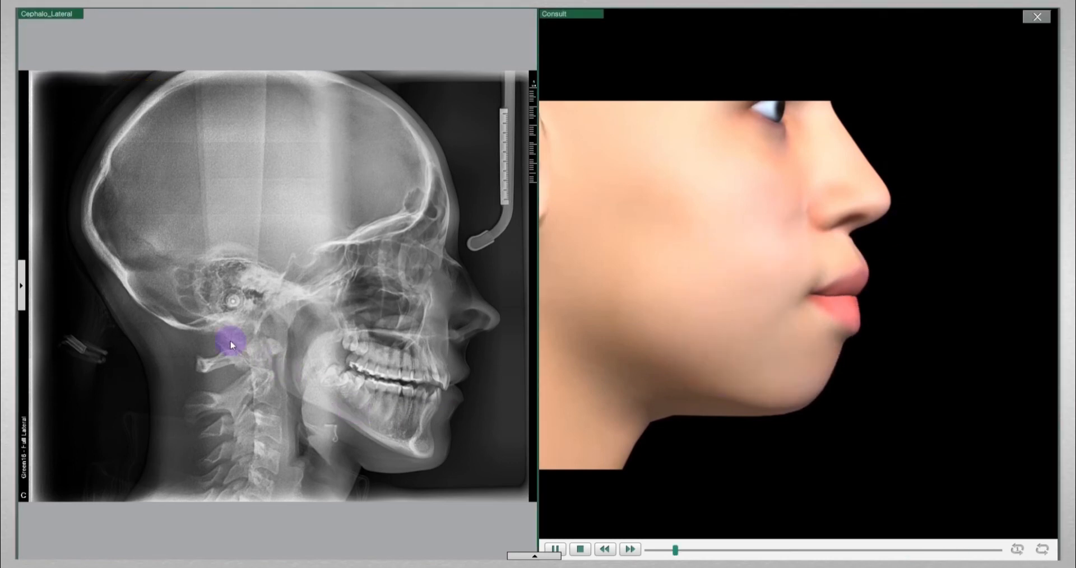
pyautogui.moveTo(24, 271)
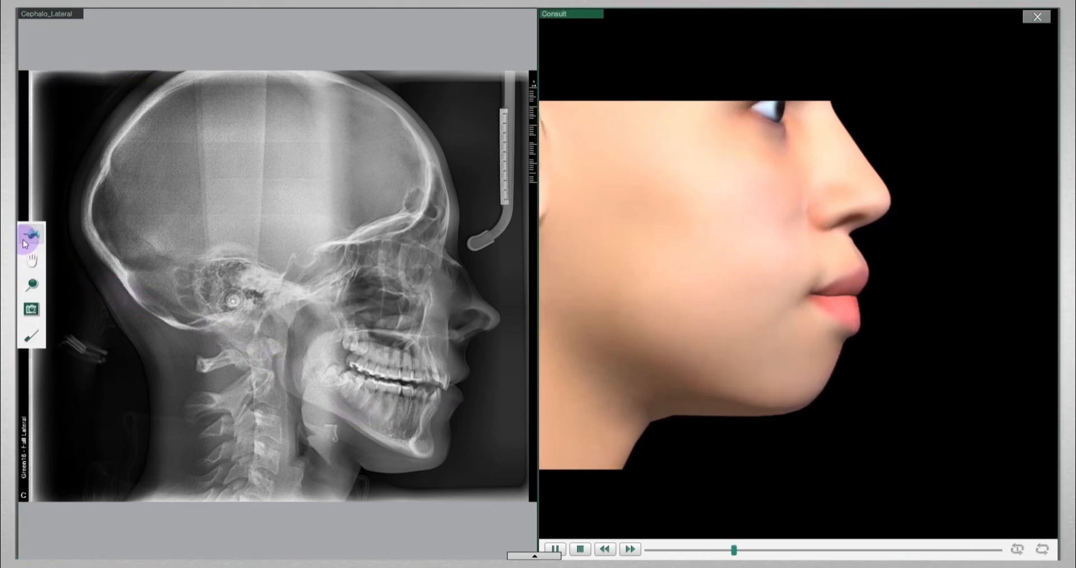
pyautogui.click(31, 259)
pyautogui.moveTo(188, 281)
pyautogui.mouseDown()
pyautogui.moveTo(243, 245)
pyautogui.moveTo(284, 311)
pyautogui.moveTo(199, 305)
pyautogui.moveTo(187, 291)
pyautogui.mouseUp()
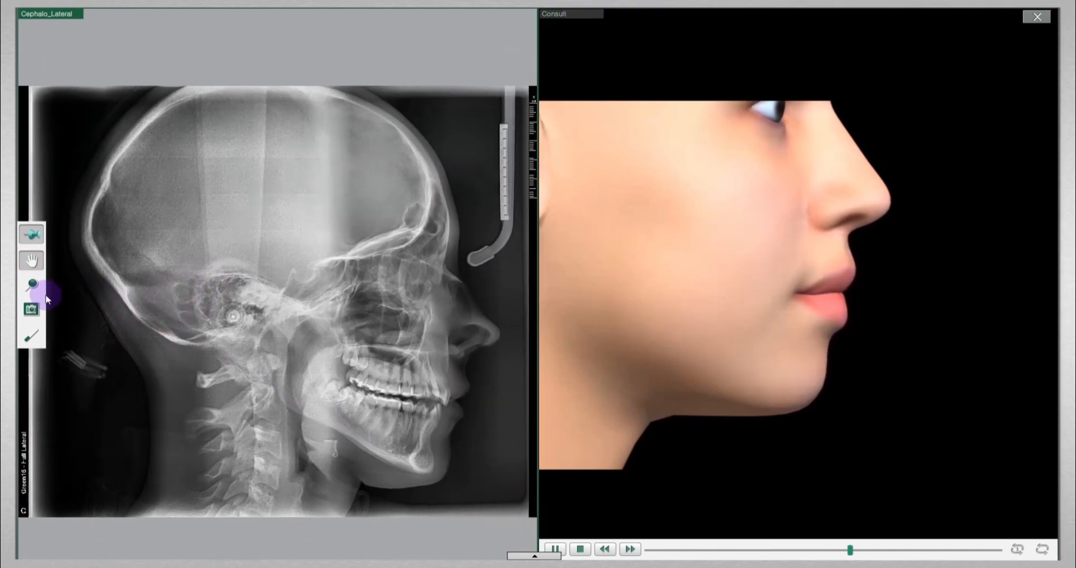
pyautogui.click(40, 292)
pyautogui.moveTo(288, 288)
pyautogui.mouseDown()
pyautogui.moveTo(285, 383)
pyautogui.moveTo(297, 279)
pyautogui.mouseUp()
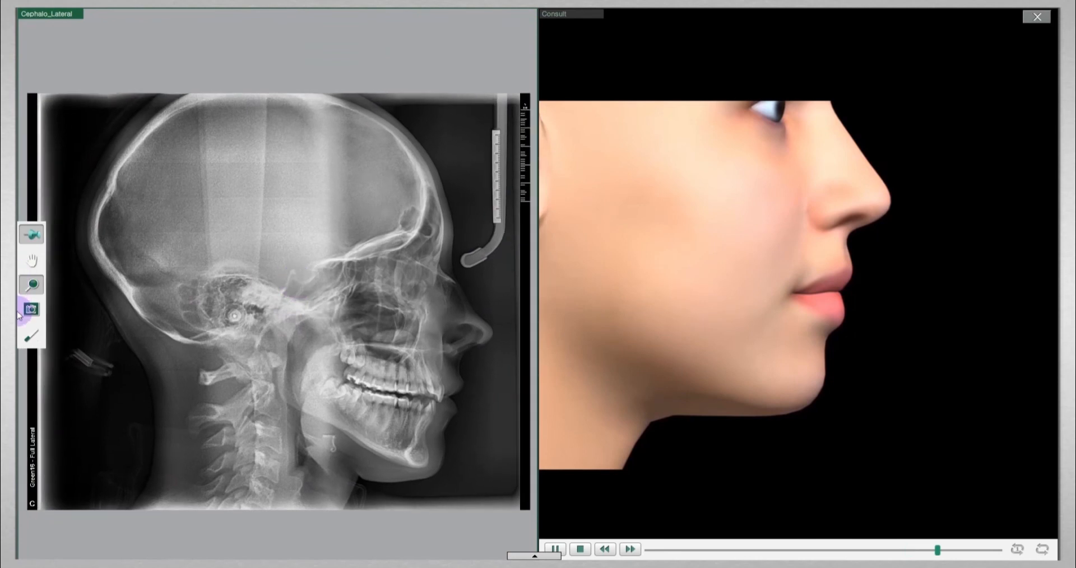
# Circle the ear area and a spot above the skull base on the X-ray with a light green 2px pointer, then exit full screen.
pyautogui.click(31, 334)
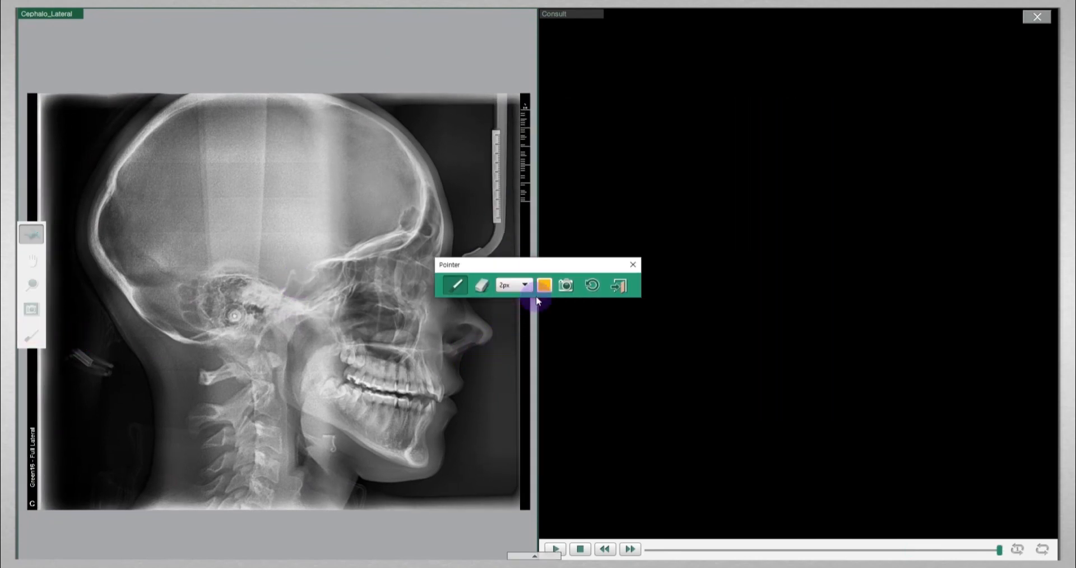
pyautogui.click(544, 285)
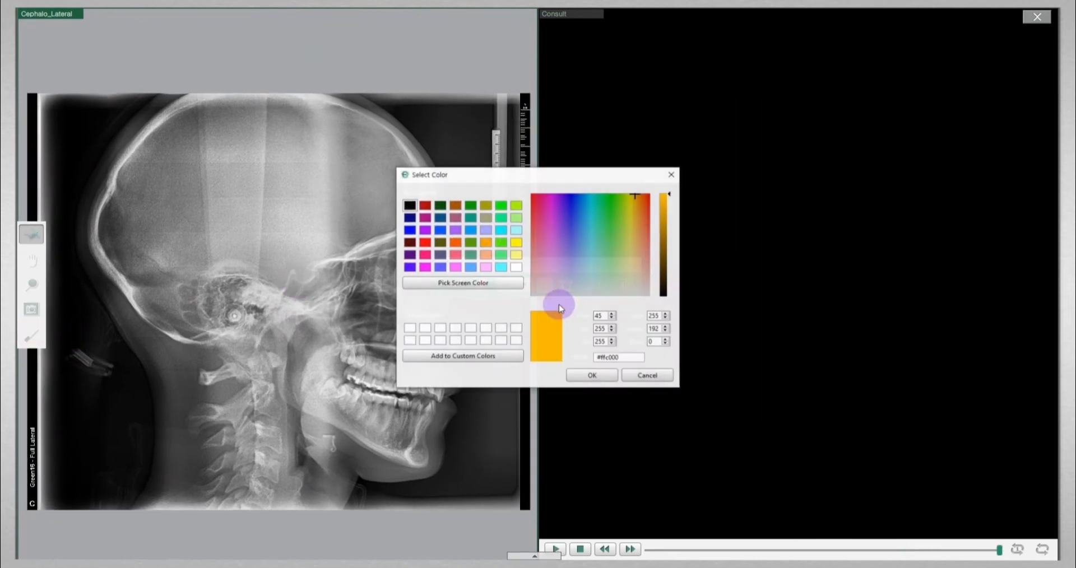
pyautogui.click(501, 254)
pyautogui.click(591, 375)
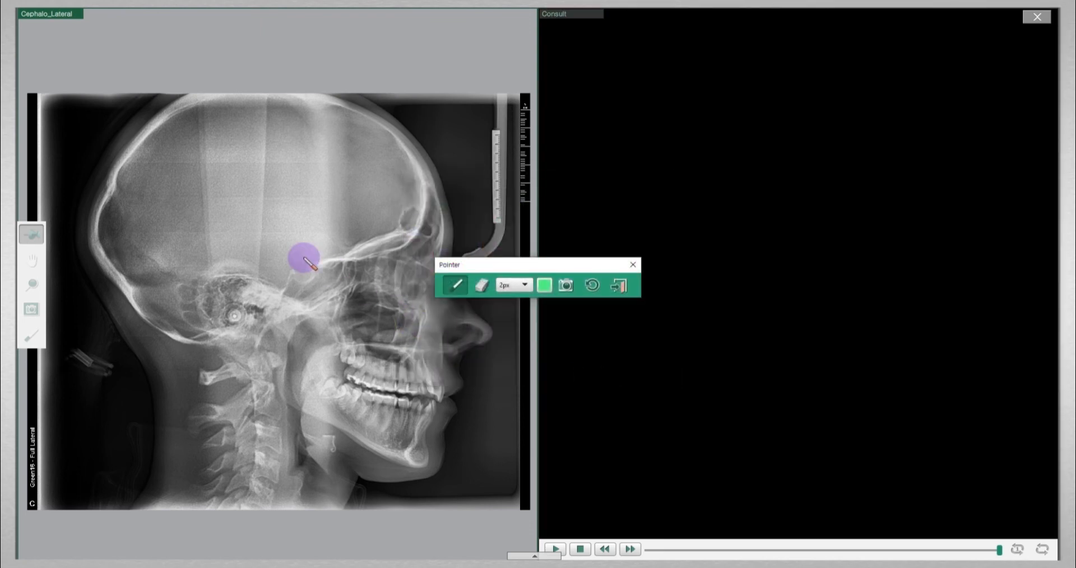
pyautogui.moveTo(289, 255)
pyautogui.mouseDown()
pyautogui.moveTo(312, 254)
pyautogui.moveTo(290, 253)
pyautogui.mouseUp()
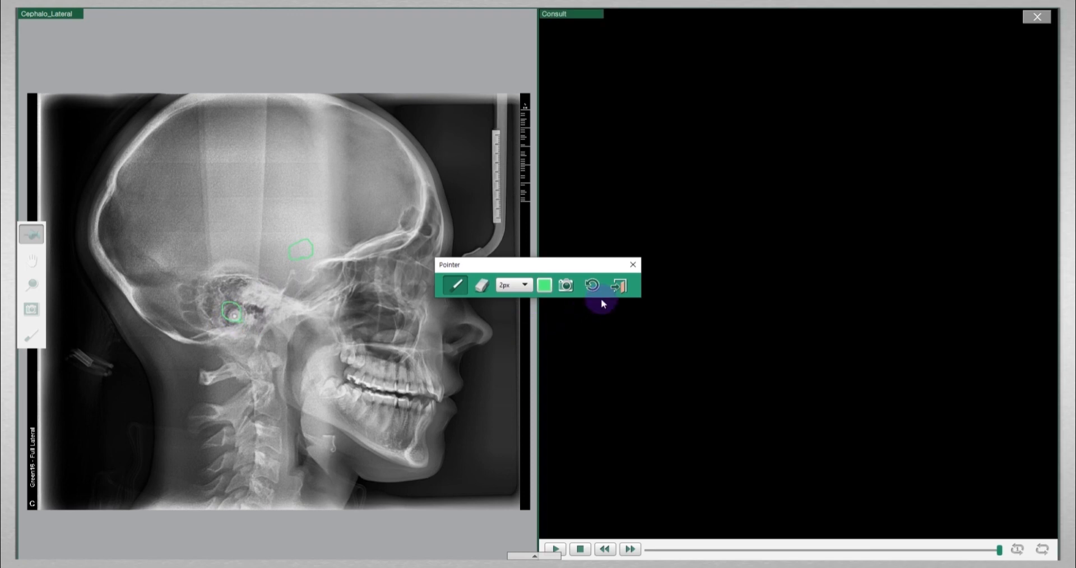
pyautogui.click(618, 288)
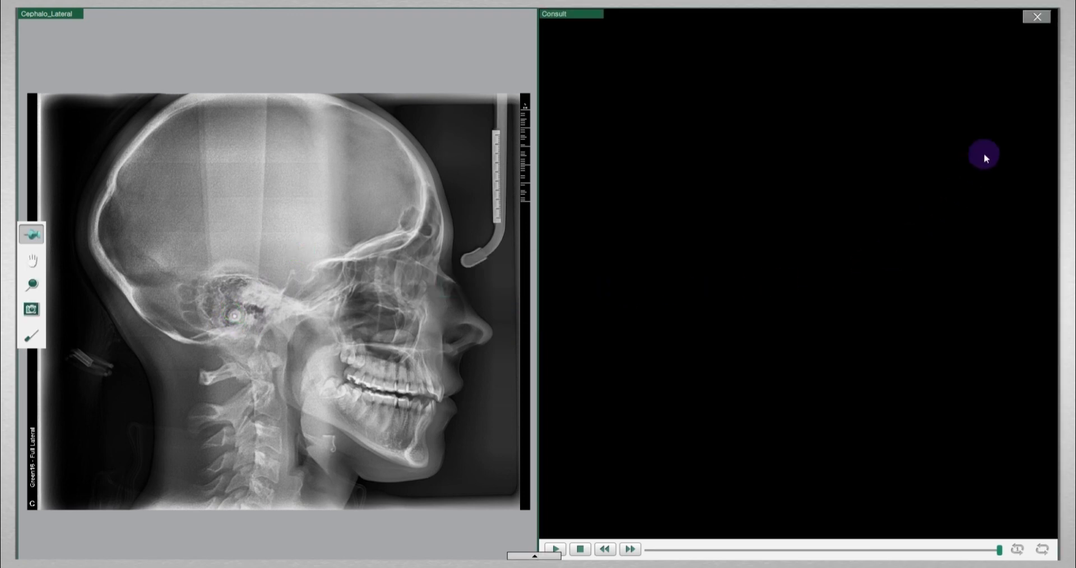
pyautogui.click(1036, 18)
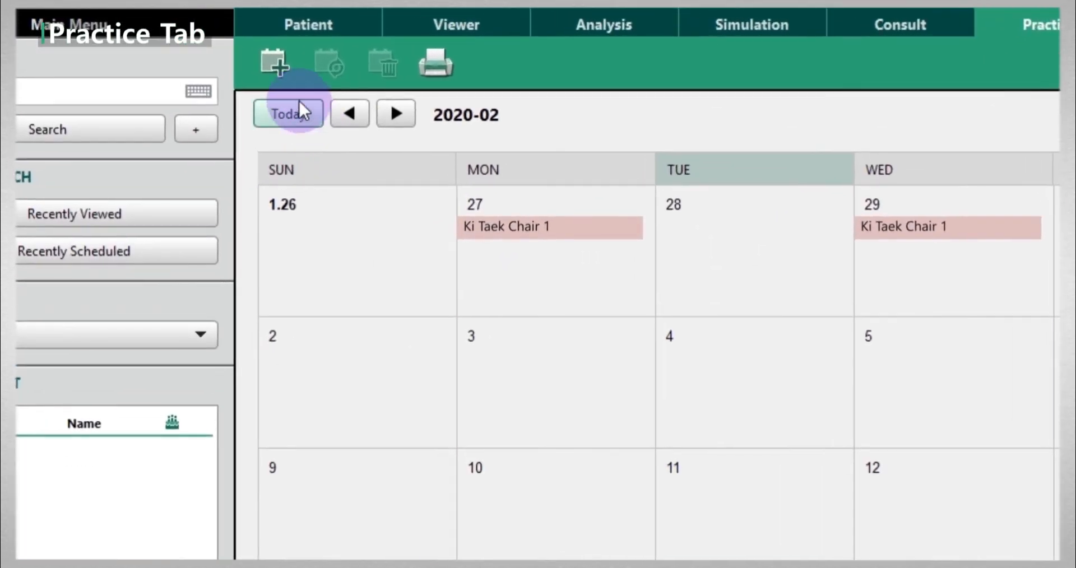
# Add a non-private schedule for the current patient with the second listed doctor in Chair 4 on 2020-02-18, 16:30 to 17:30.
pyautogui.click(274, 64)
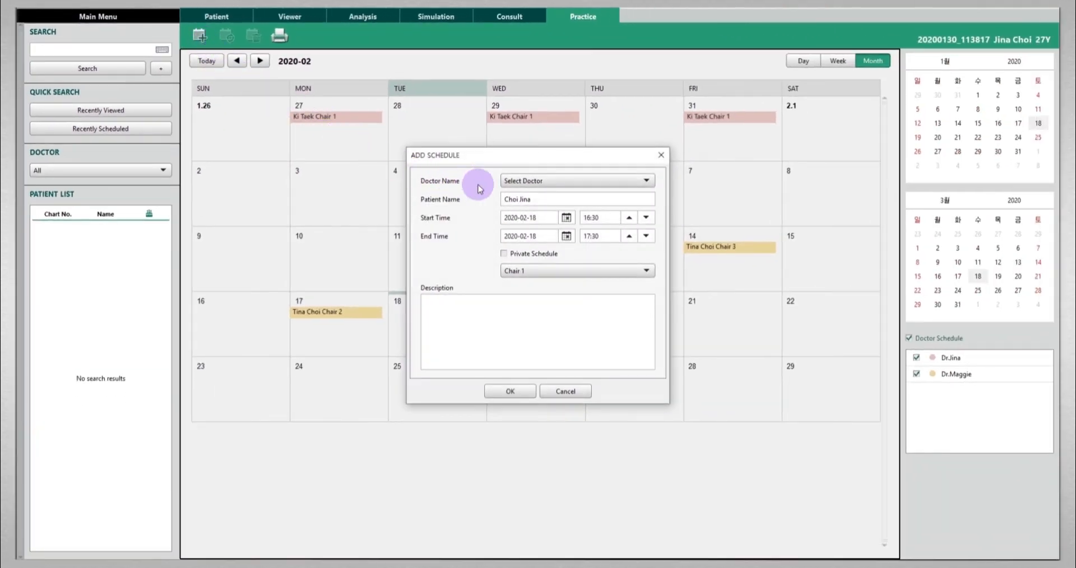
pyautogui.click(509, 181)
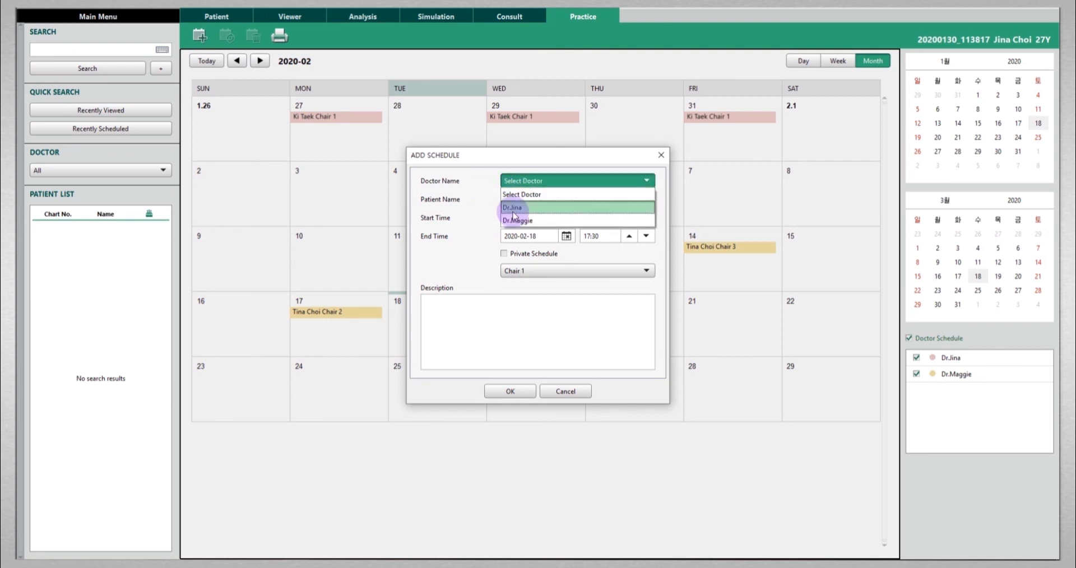
pyautogui.click(511, 220)
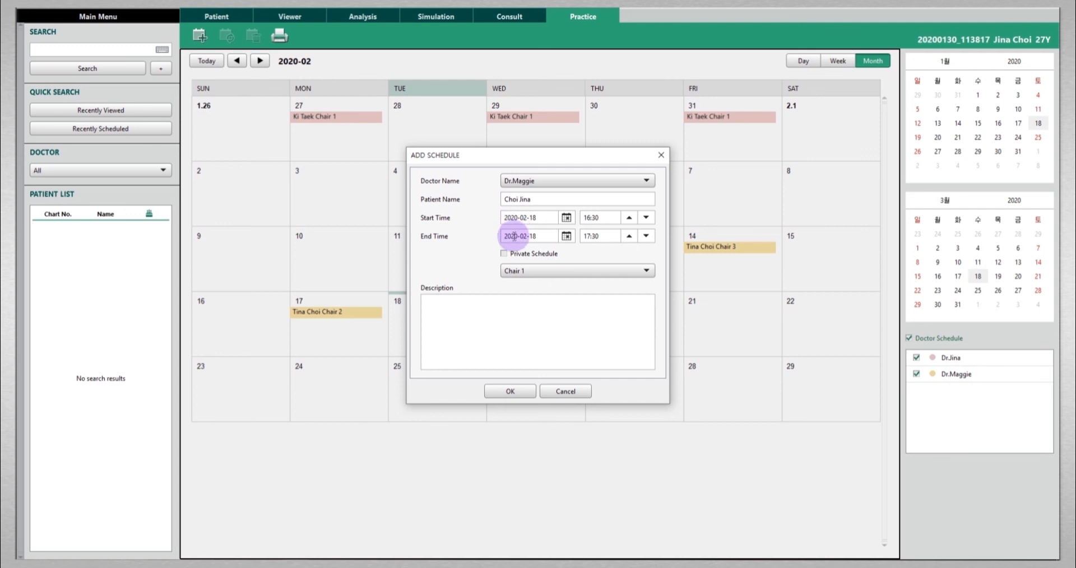
pyautogui.click(511, 272)
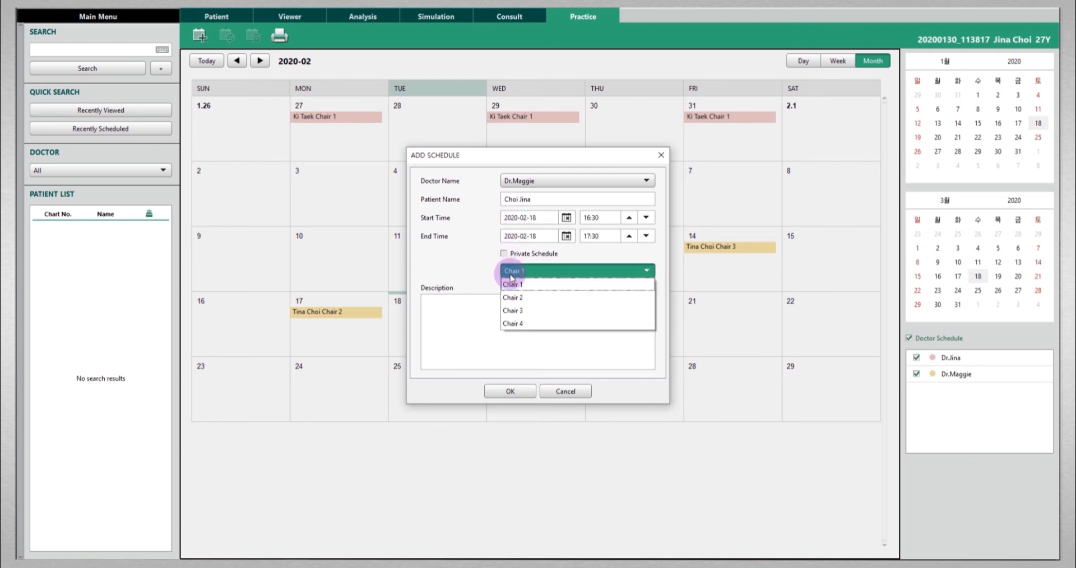
pyautogui.click(510, 324)
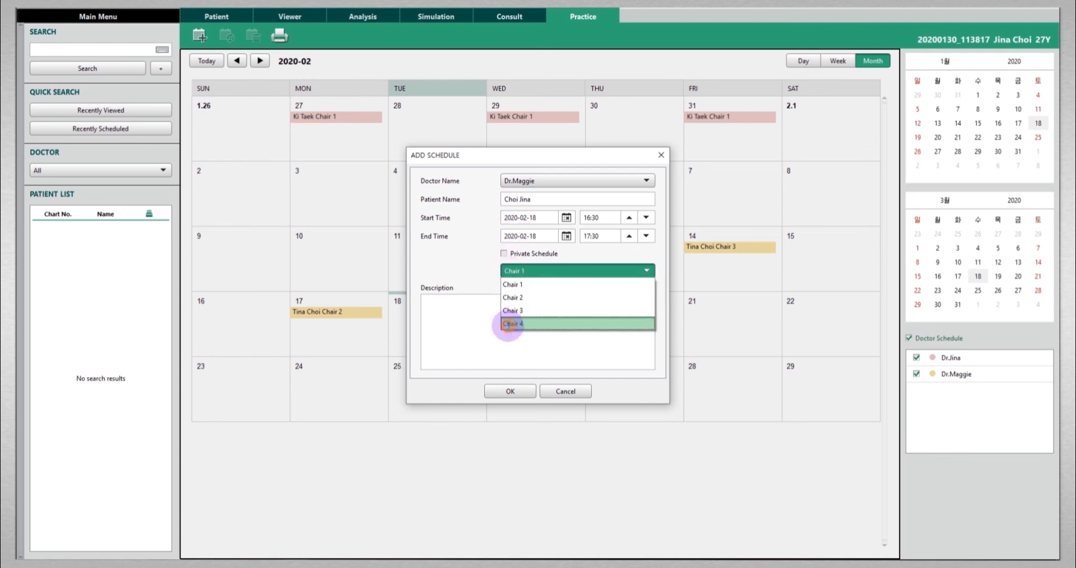
pyautogui.click(504, 254)
pyautogui.click(504, 254)
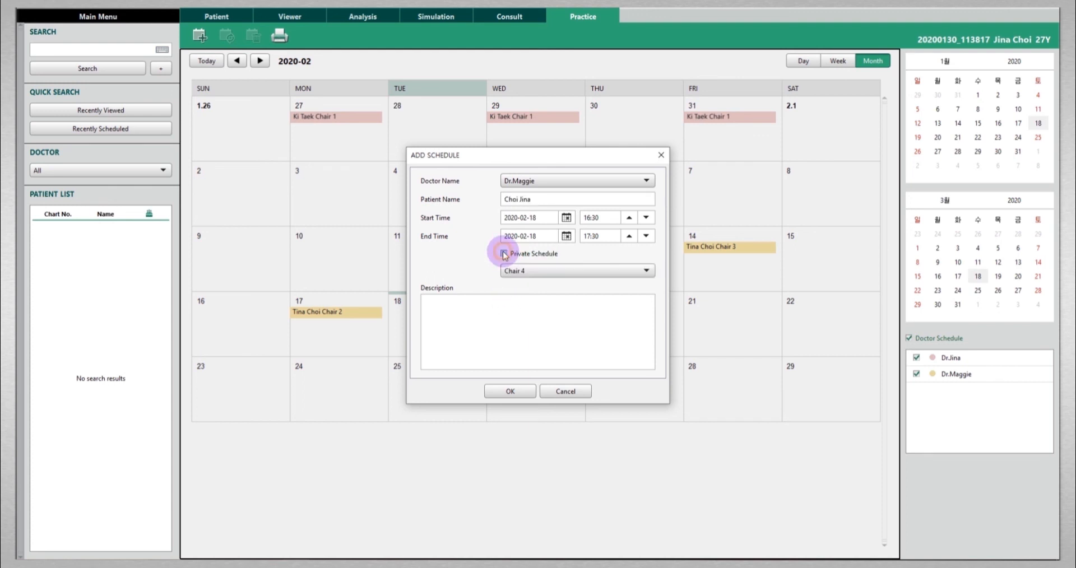
pyautogui.click(509, 395)
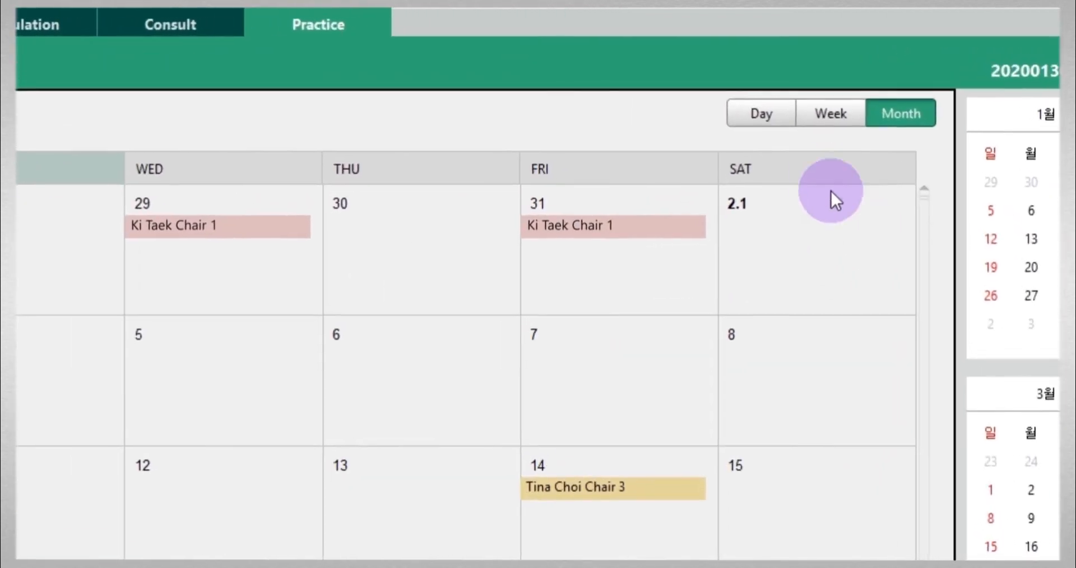
# Review the practice calendar by day and by week, and return to the month view.
pyautogui.click(757, 115)
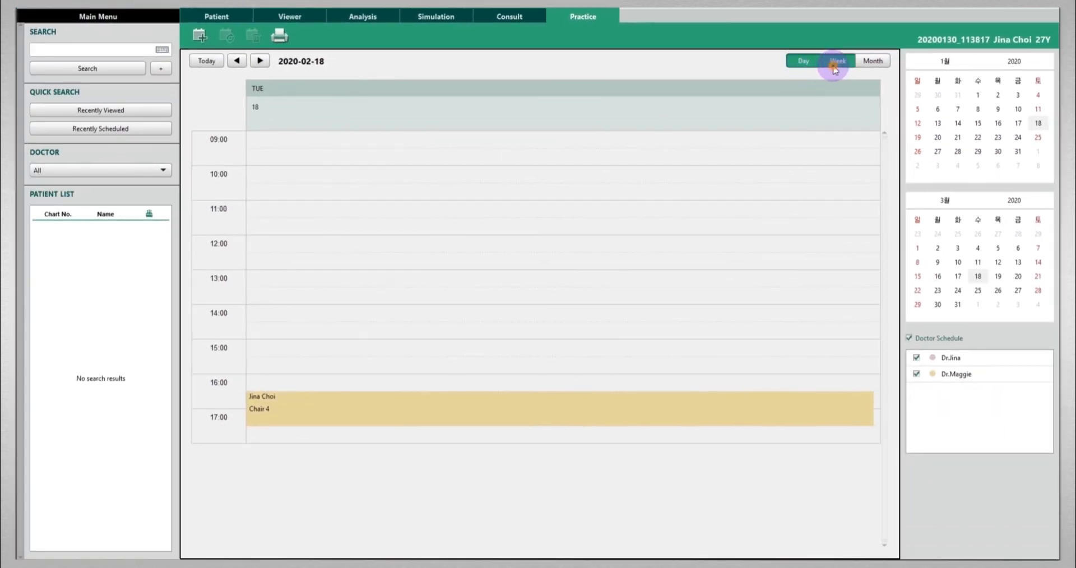
pyautogui.click(835, 66)
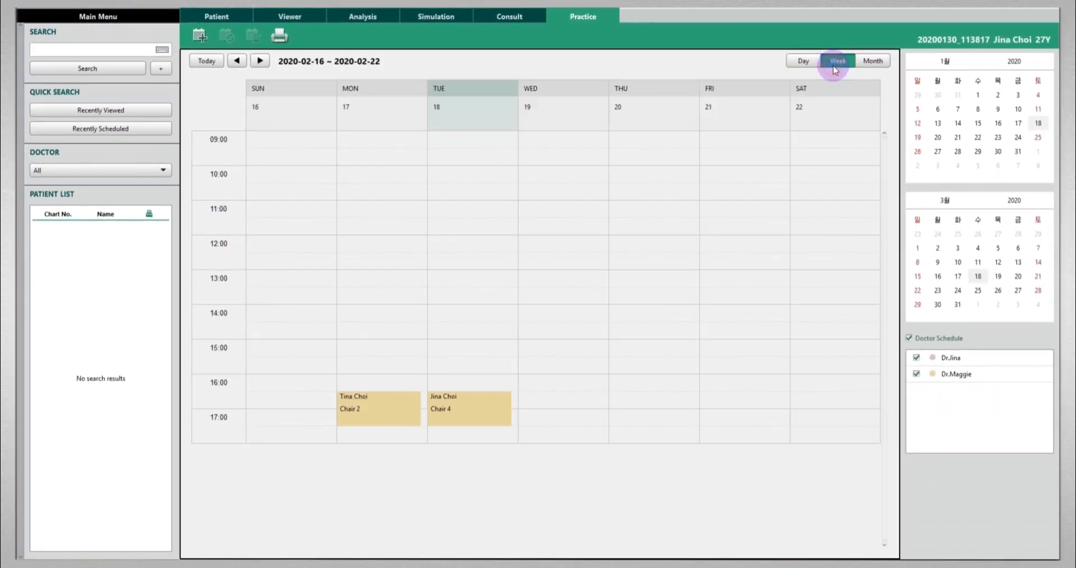
pyautogui.click(873, 63)
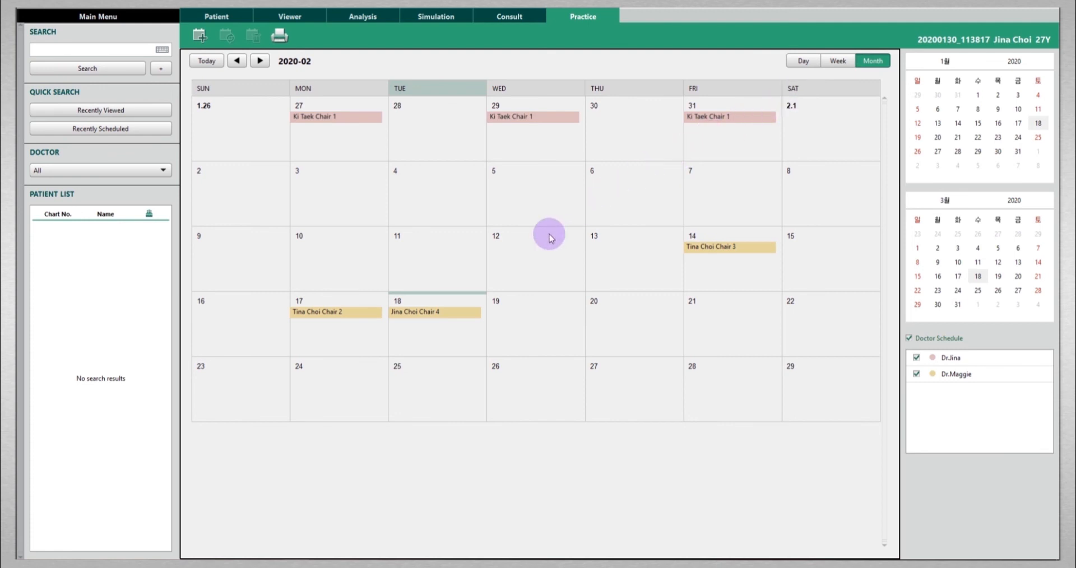
# Edit the February 18 schedule, setting its start and end dates to 2020-02-19 and its chair to Chair 3.
pyautogui.click(473, 317)
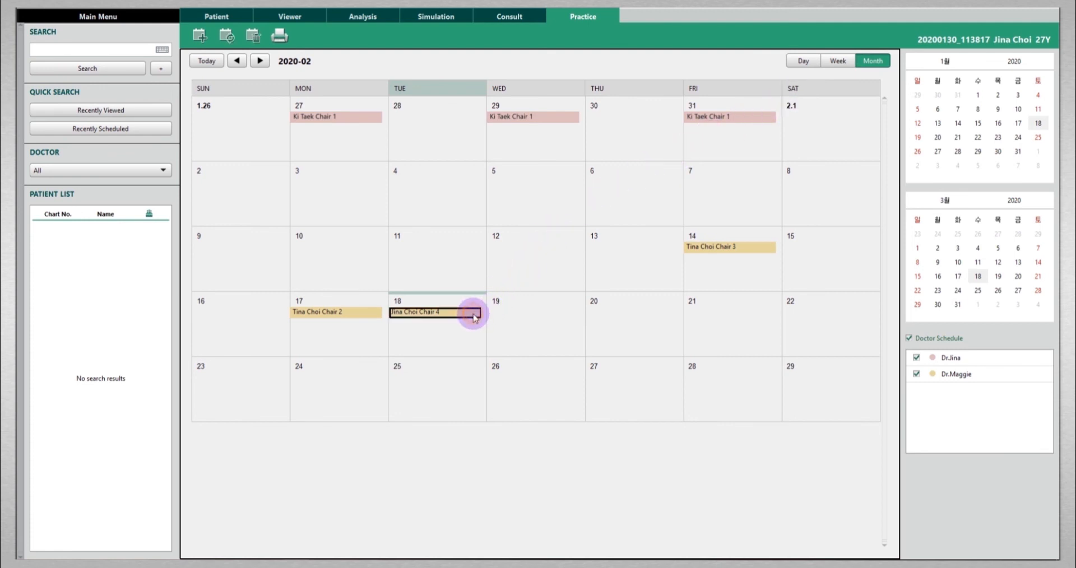
pyautogui.moveTo(469, 317)
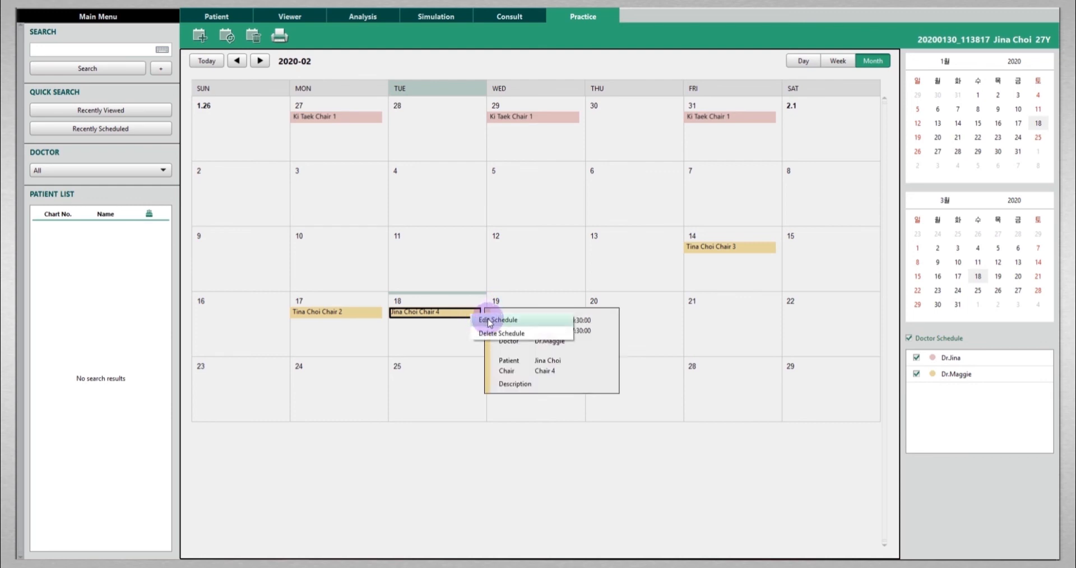
pyautogui.click(490, 321)
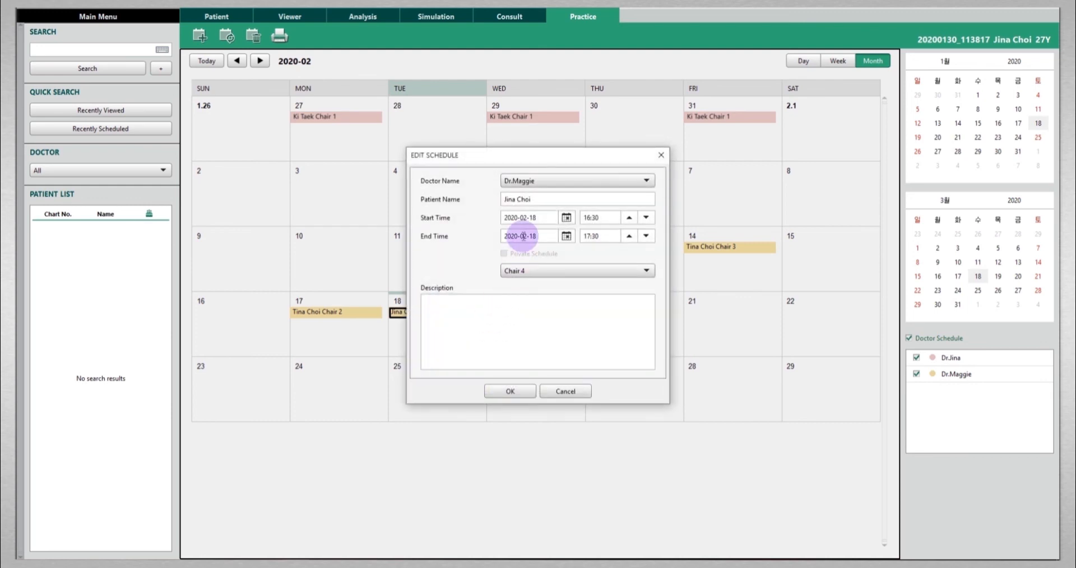
pyautogui.click(566, 217)
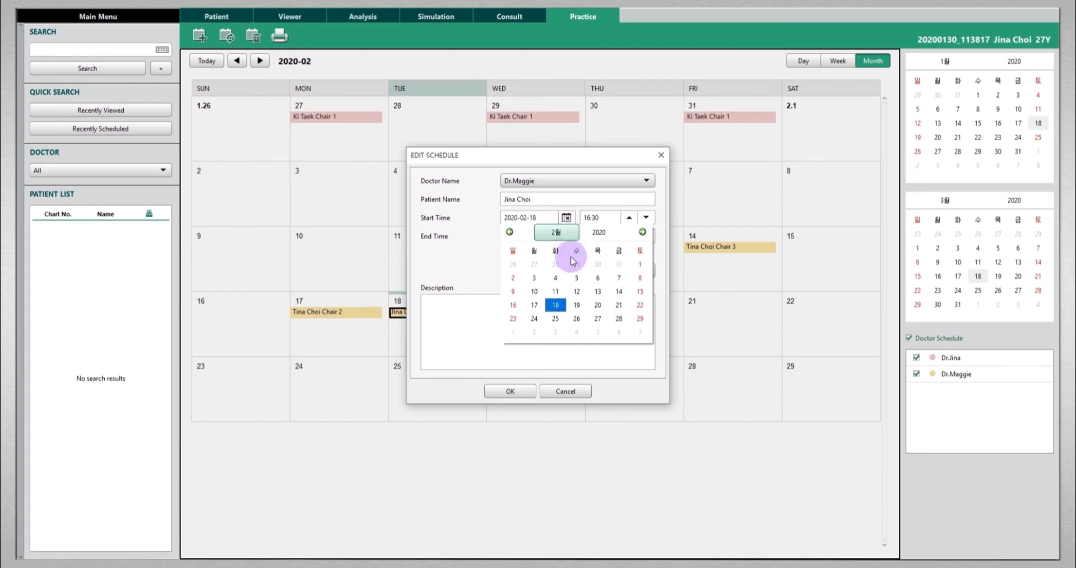
pyautogui.click(577, 308)
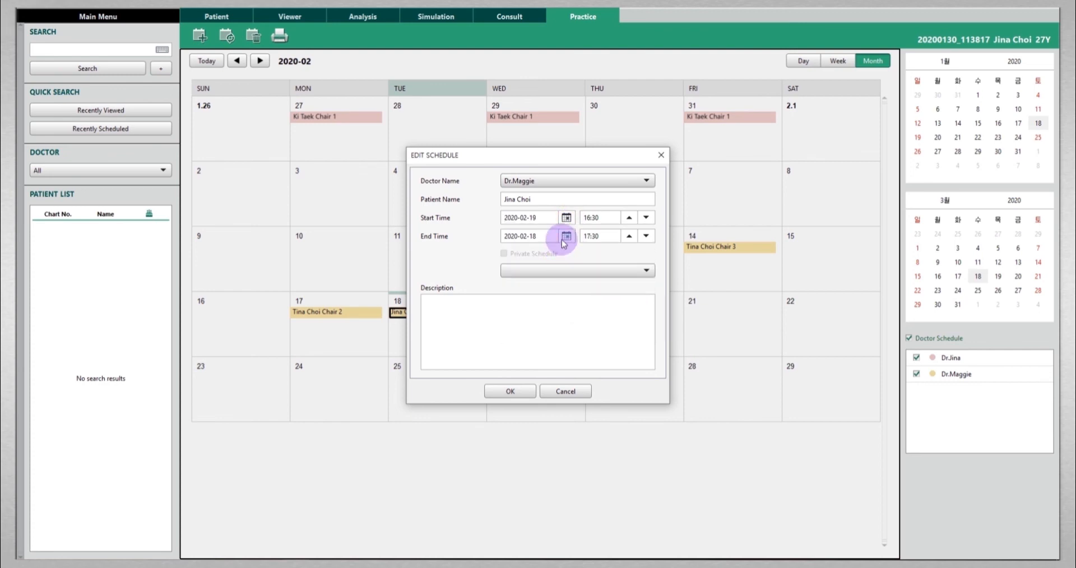
pyautogui.click(565, 237)
pyautogui.click(576, 323)
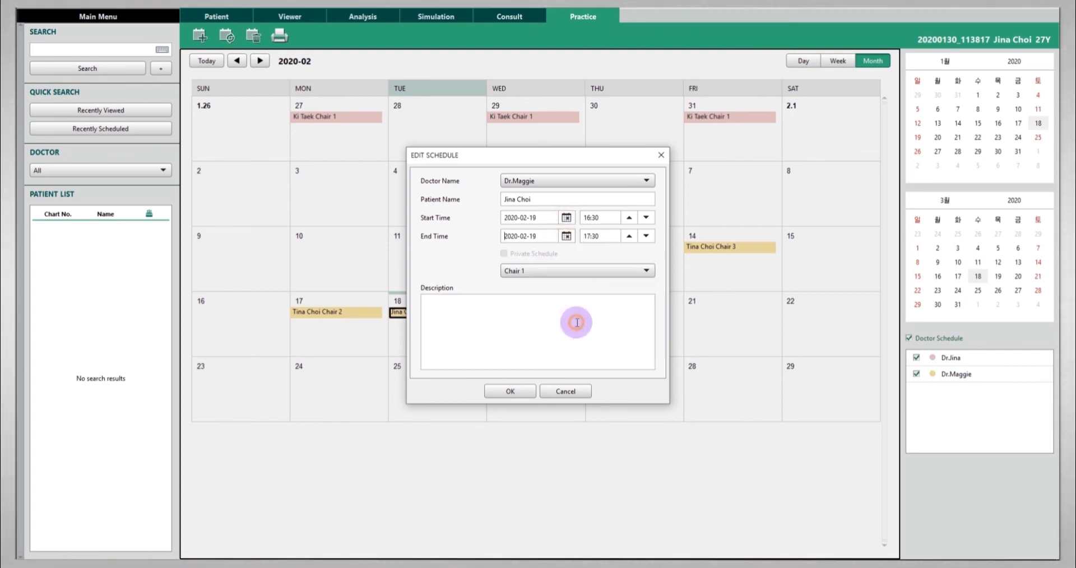
pyautogui.click(562, 276)
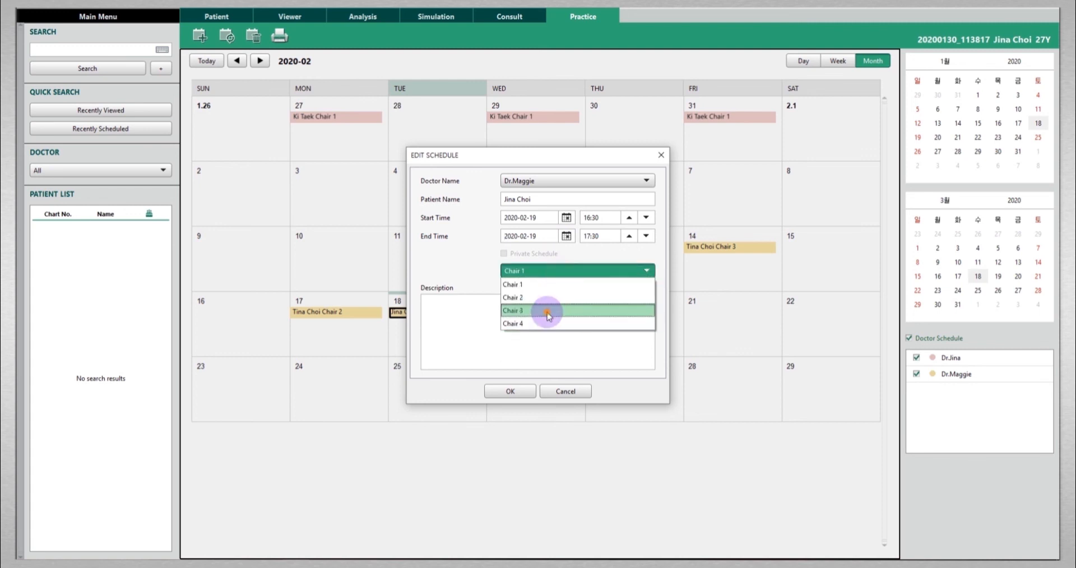
pyautogui.click(548, 314)
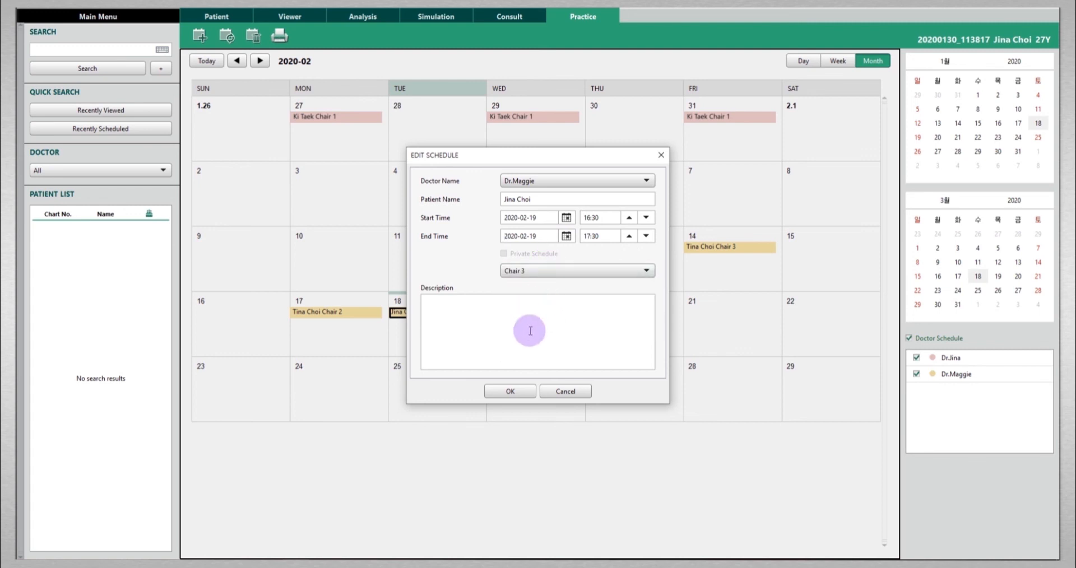
pyautogui.click(527, 393)
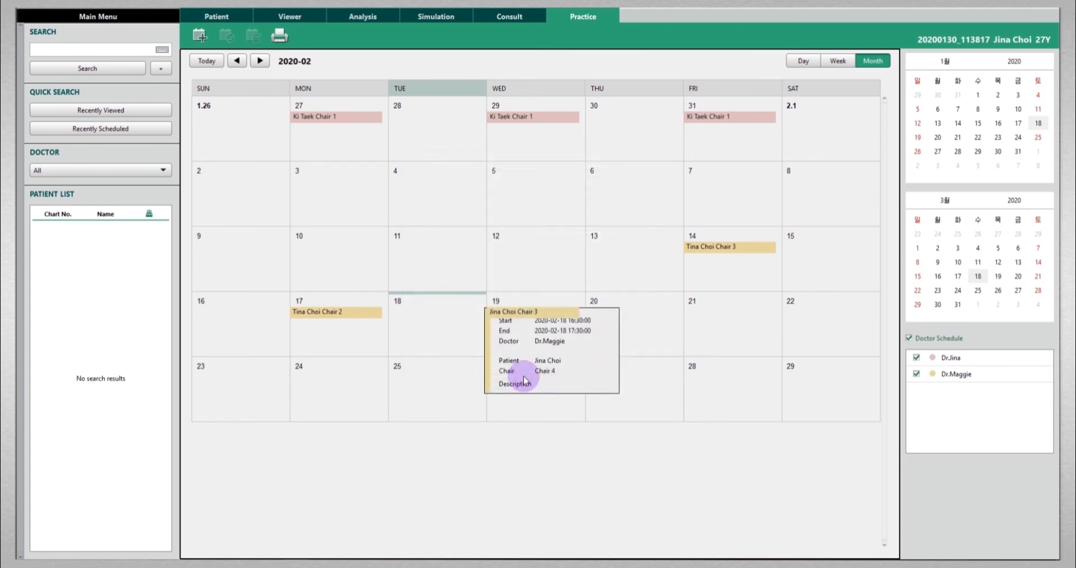
# Delete the patient's Chair 3 schedule on February 19 from the calendar.
pyautogui.rightClick(563, 316)
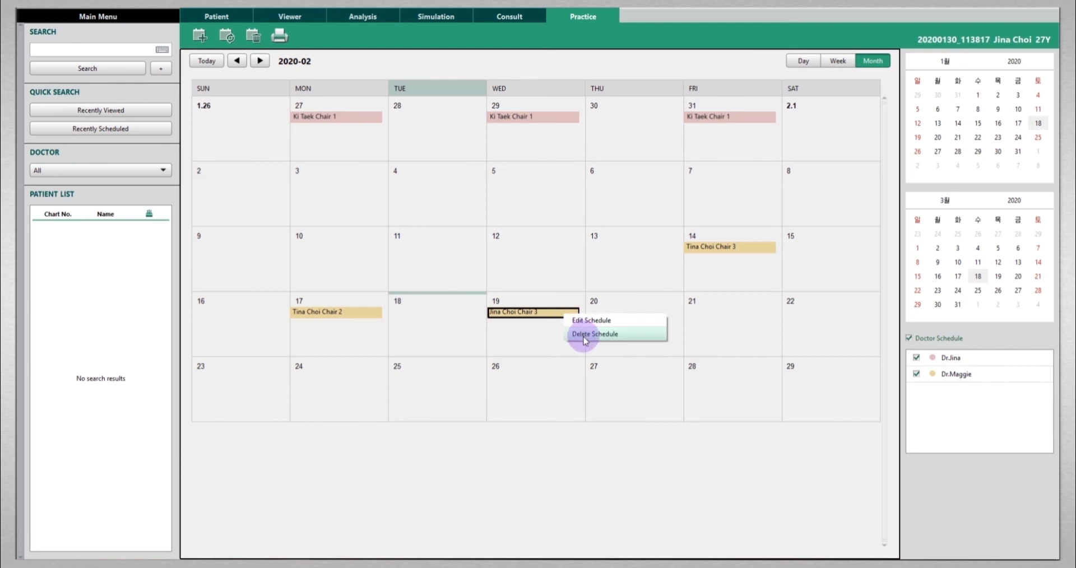
pyautogui.click(584, 337)
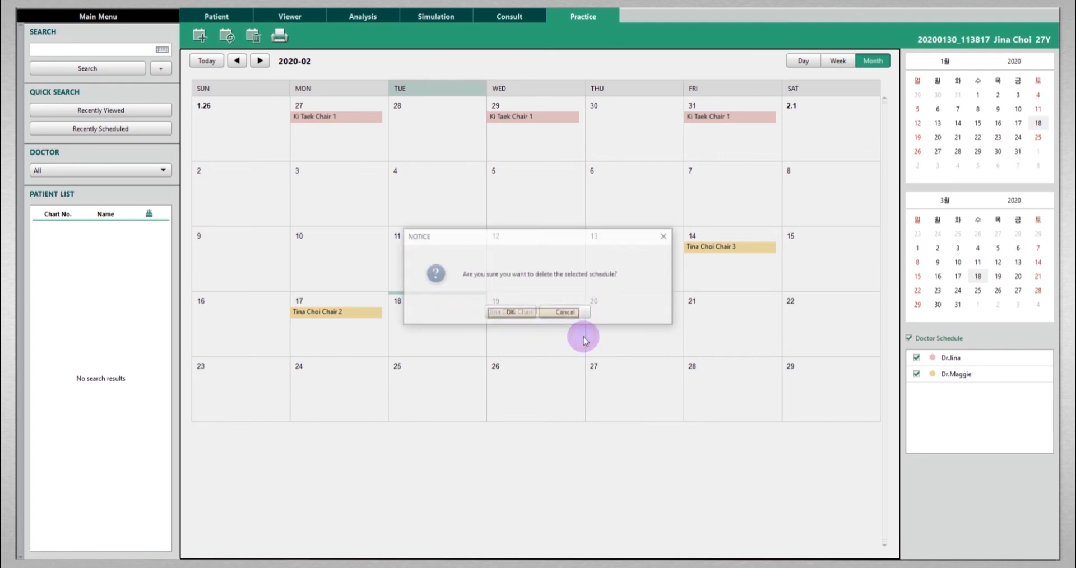
pyautogui.click(517, 314)
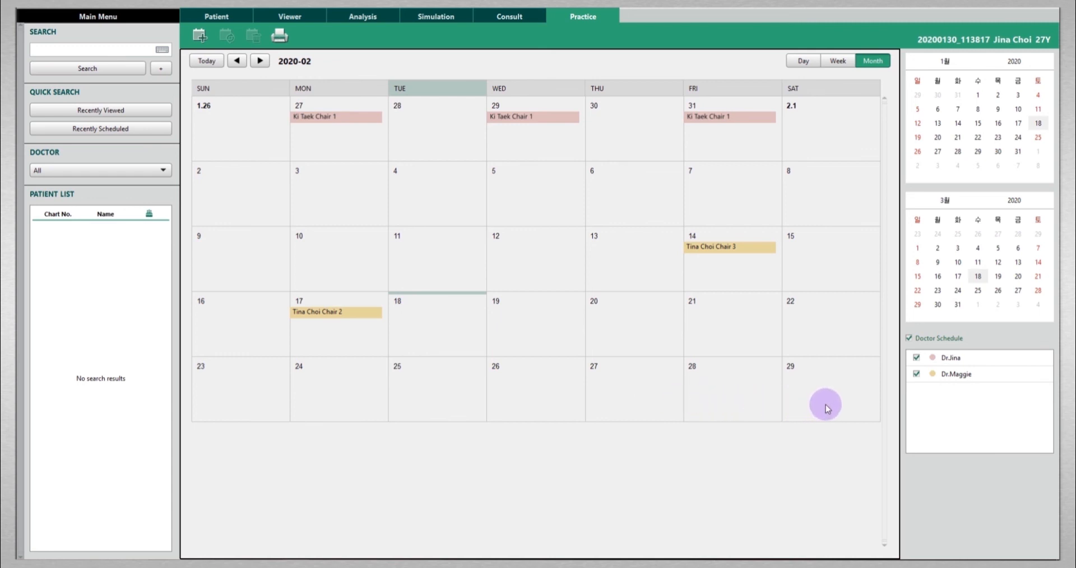
# Switch the second listed doctor's schedule off and on again, then hide the first listed doctor's schedule.
pyautogui.click(916, 373)
pyautogui.click(917, 374)
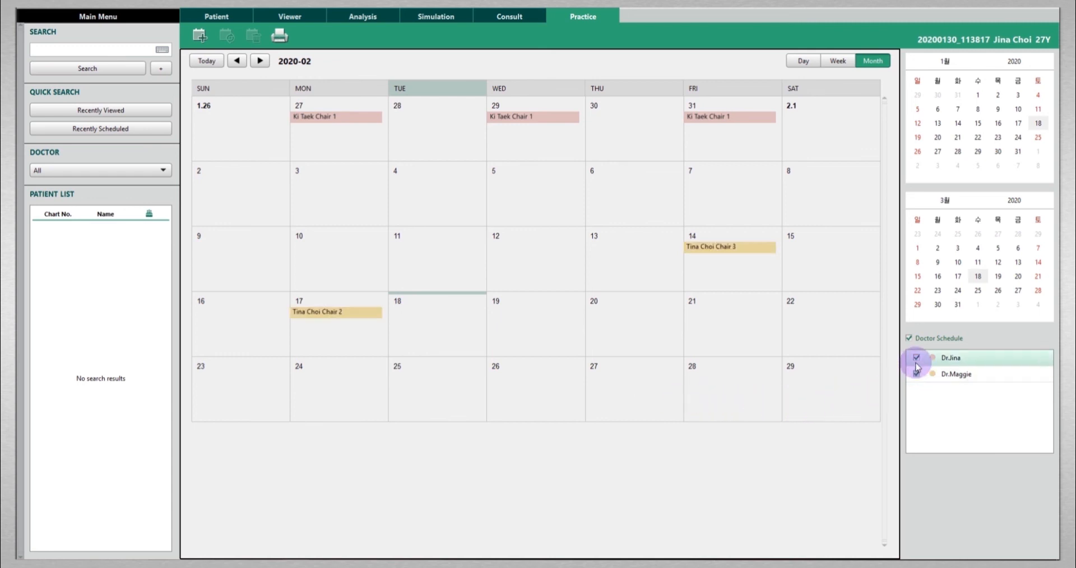
pyautogui.click(916, 358)
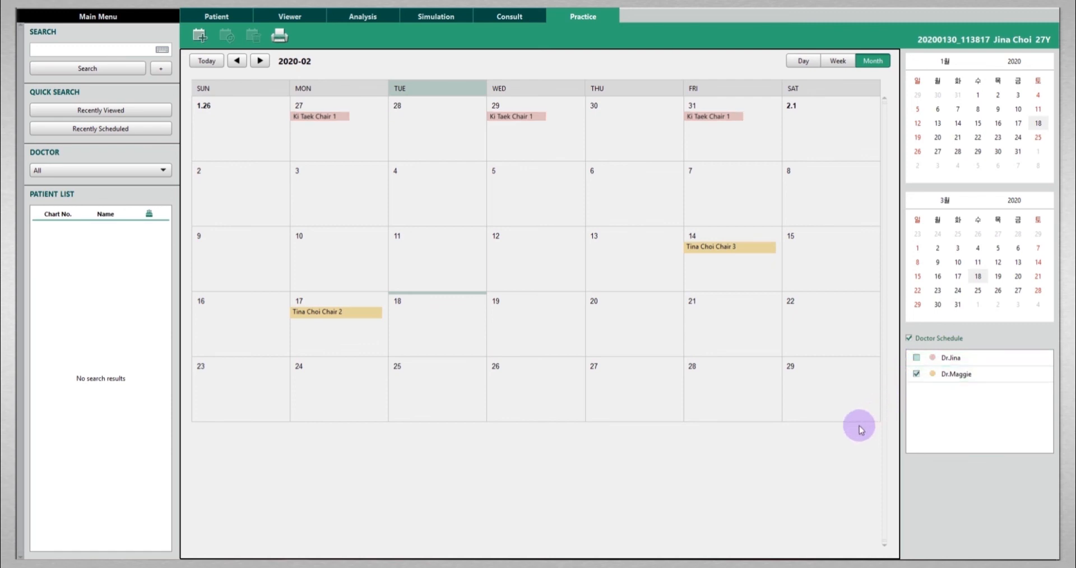